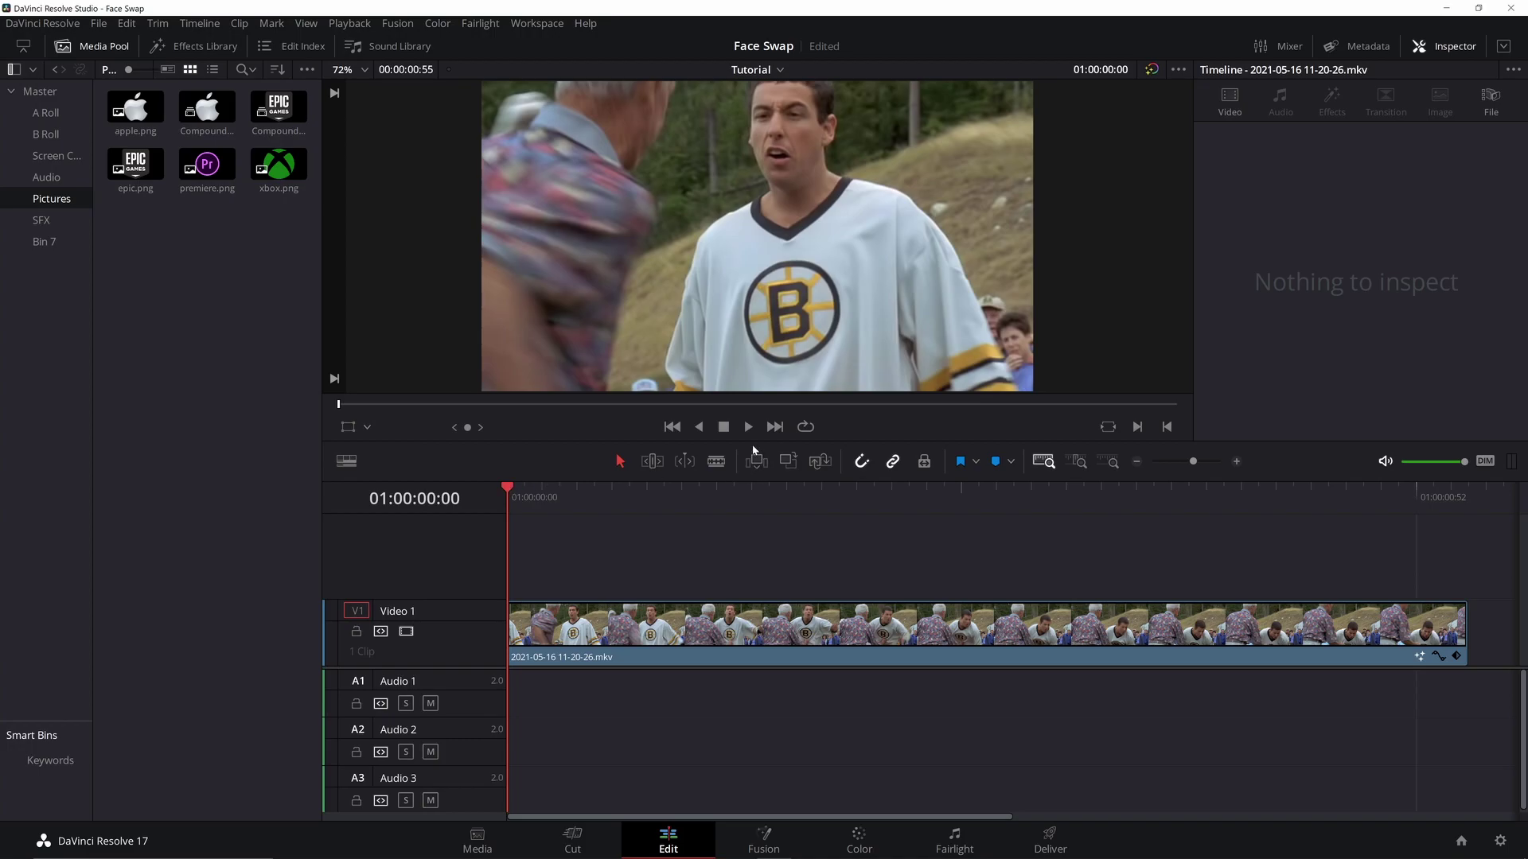
Step: Place apple.png on a second video track above the clip at the timeline start and trim it to the clip's length
{"action": "left_click_drag", "start_coordinate": [660, 498], "coordinate": [532, 501]}
{"action": "left_click", "coordinate": [174, 320]}
{"action": "left_click_drag", "start_coordinate": [595, 498], "coordinate": [509, 493]}
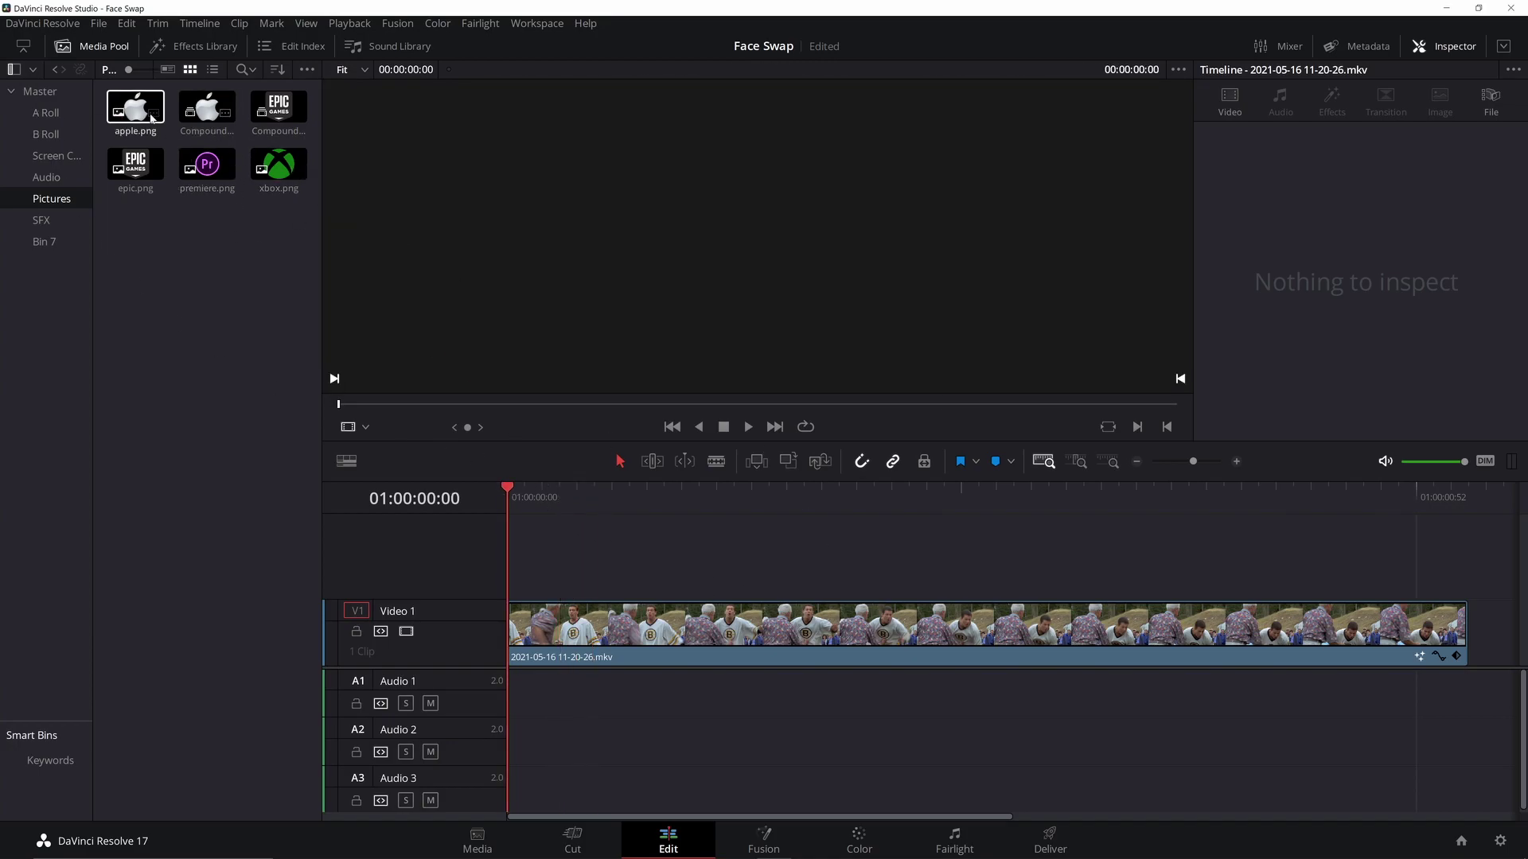
{"action": "left_click_drag", "start_coordinate": [151, 118], "coordinate": [562, 539]}
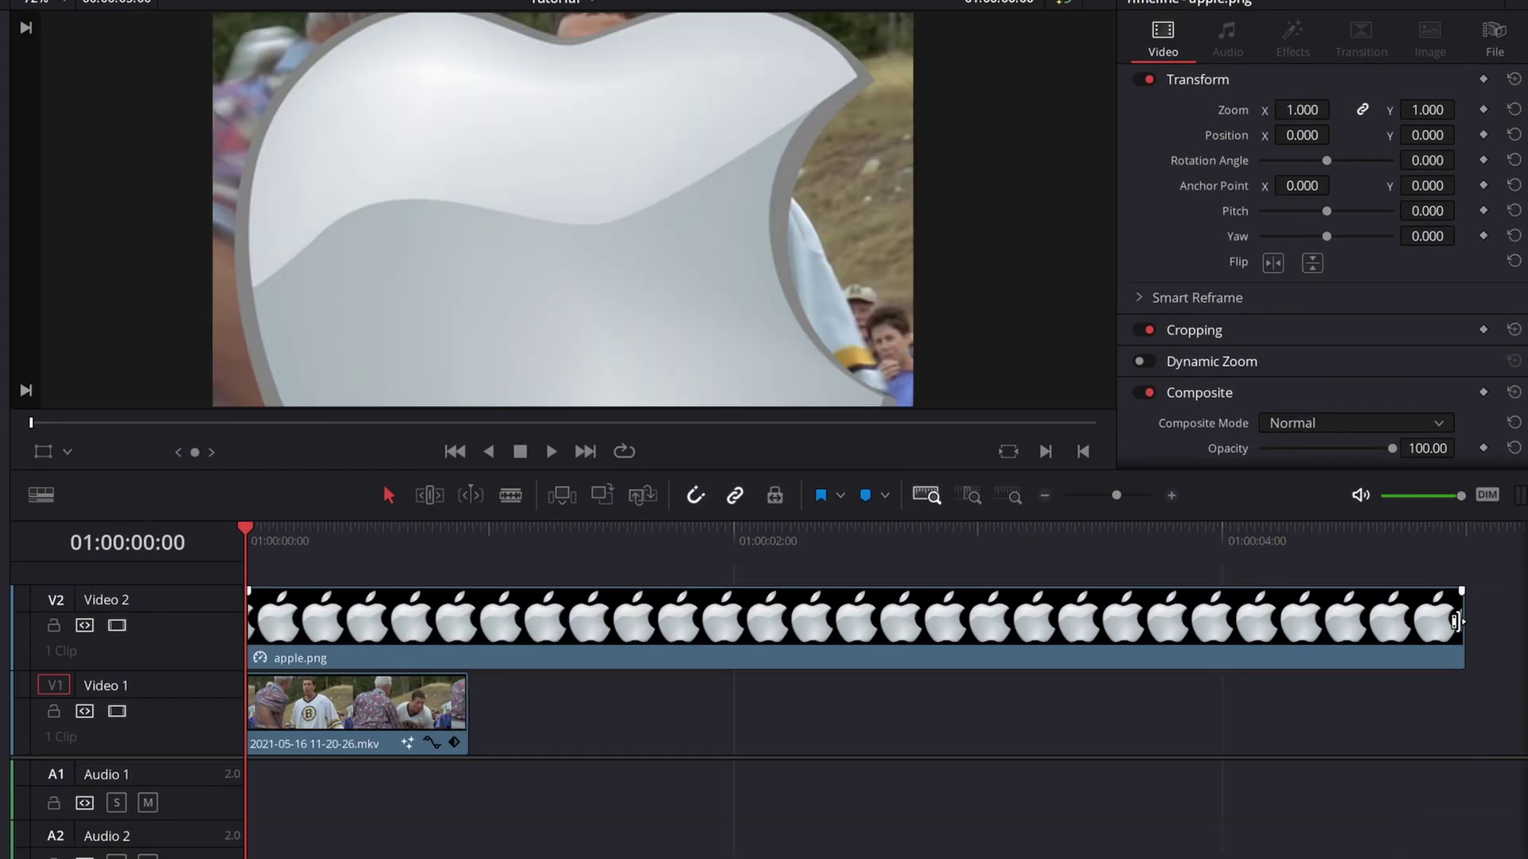
{"action": "left_click_drag", "start_coordinate": [1456, 623], "coordinate": [460, 681]}
Step: Set the apple image's zoom to 0.320 and keyframe its position at 33, 107 on the first frame and 64, 79 on frame 19
{"action": "left_click_drag", "start_coordinate": [1305, 111], "coordinate": [1238, 112]}
{"action": "left_click_drag", "start_coordinate": [1302, 135], "coordinate": [1495, 136]}
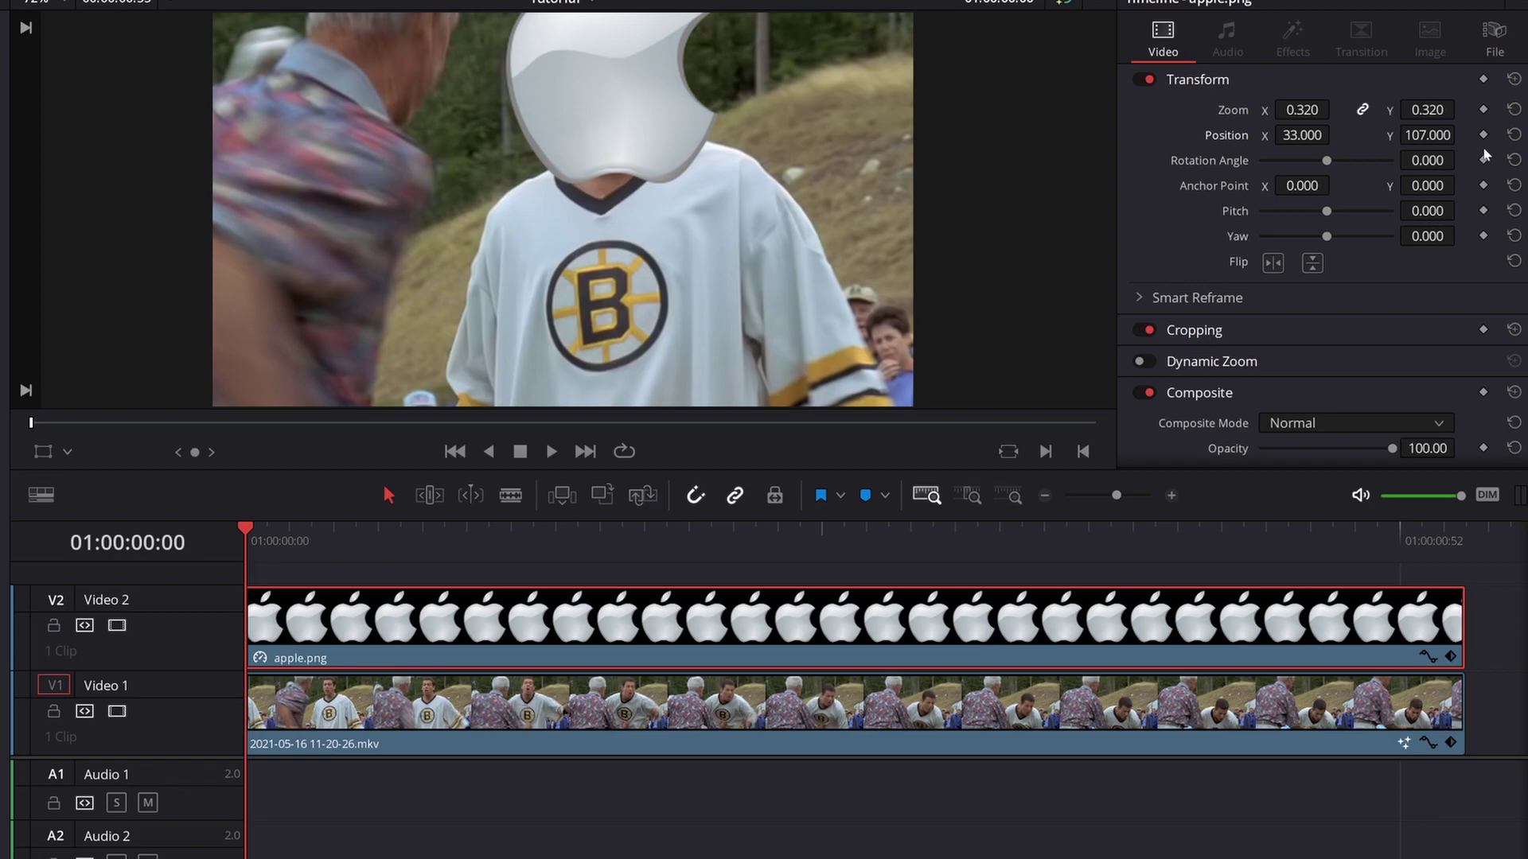
{"action": "left_click_drag", "start_coordinate": [245, 529], "coordinate": [435, 540]}
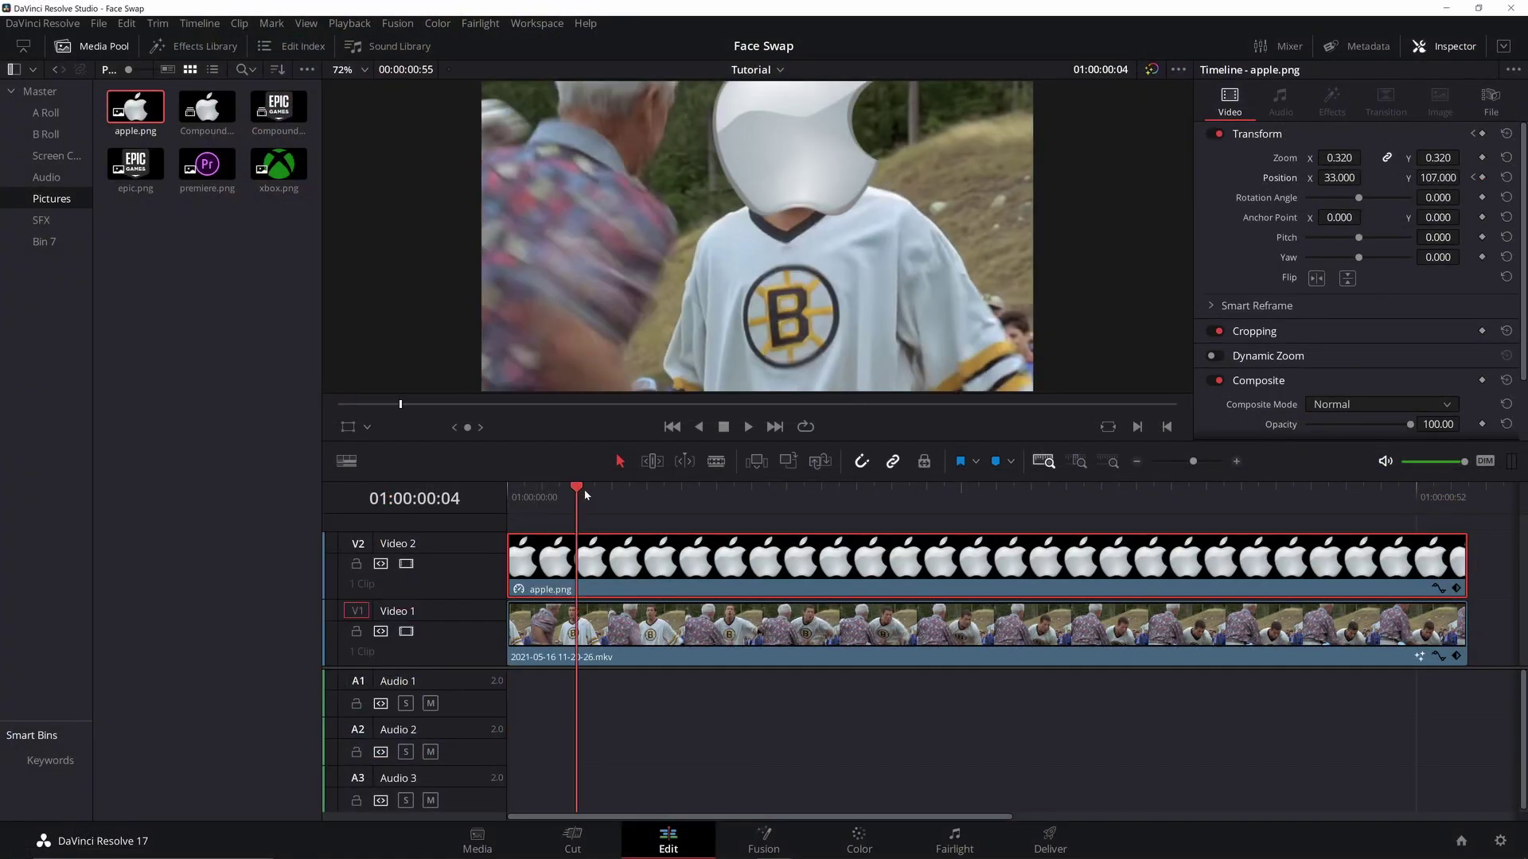
{"action": "left_click_drag", "start_coordinate": [657, 490], "coordinate": [839, 490]}
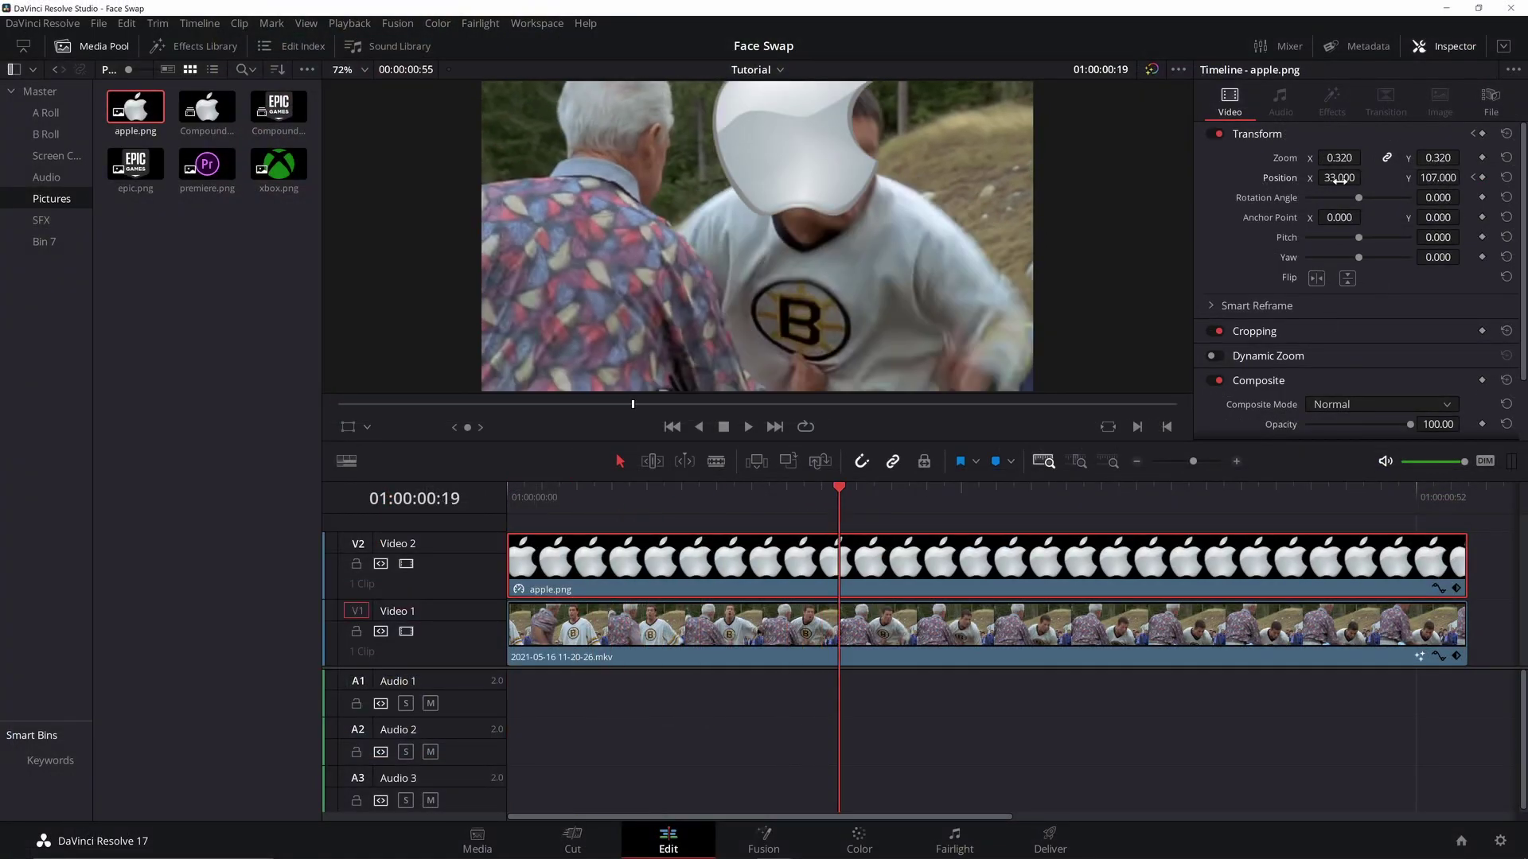
{"action": "left_click_drag", "start_coordinate": [1340, 180], "coordinate": [1434, 177]}
Step: Keyframe the apple image's position at 90, 14 on frame 29, 88, -30 on frame 41 and 66, -30 at the end
{"action": "left_click", "coordinate": [979, 493]}
{"action": "left_click_drag", "start_coordinate": [981, 495], "coordinate": [1013, 493]}
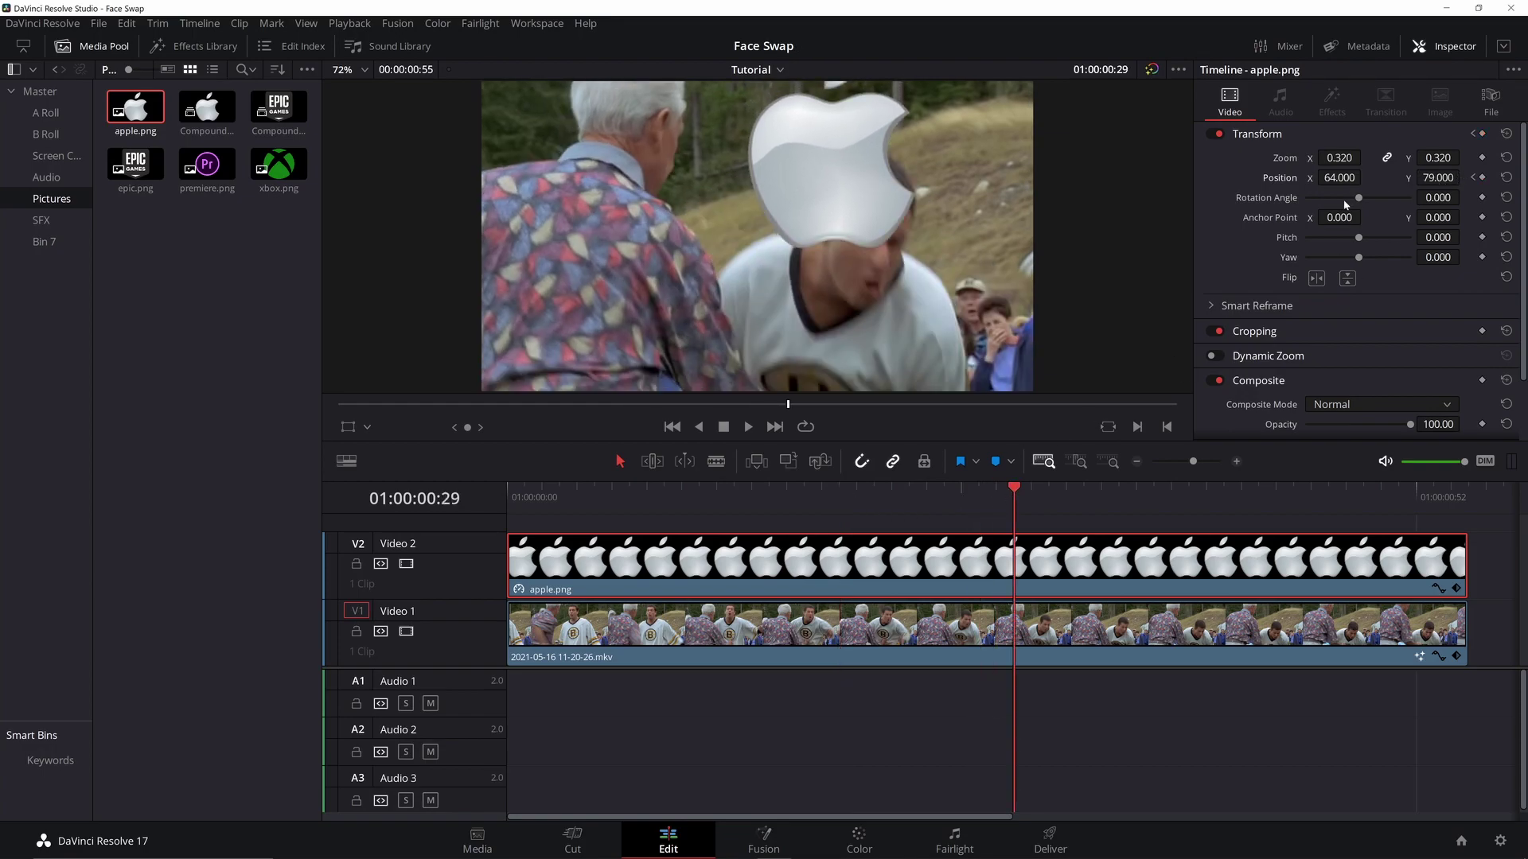
{"action": "left_click_drag", "start_coordinate": [1339, 177], "coordinate": [1405, 215]}
{"action": "left_click_drag", "start_coordinate": [1016, 492], "coordinate": [1049, 492]}
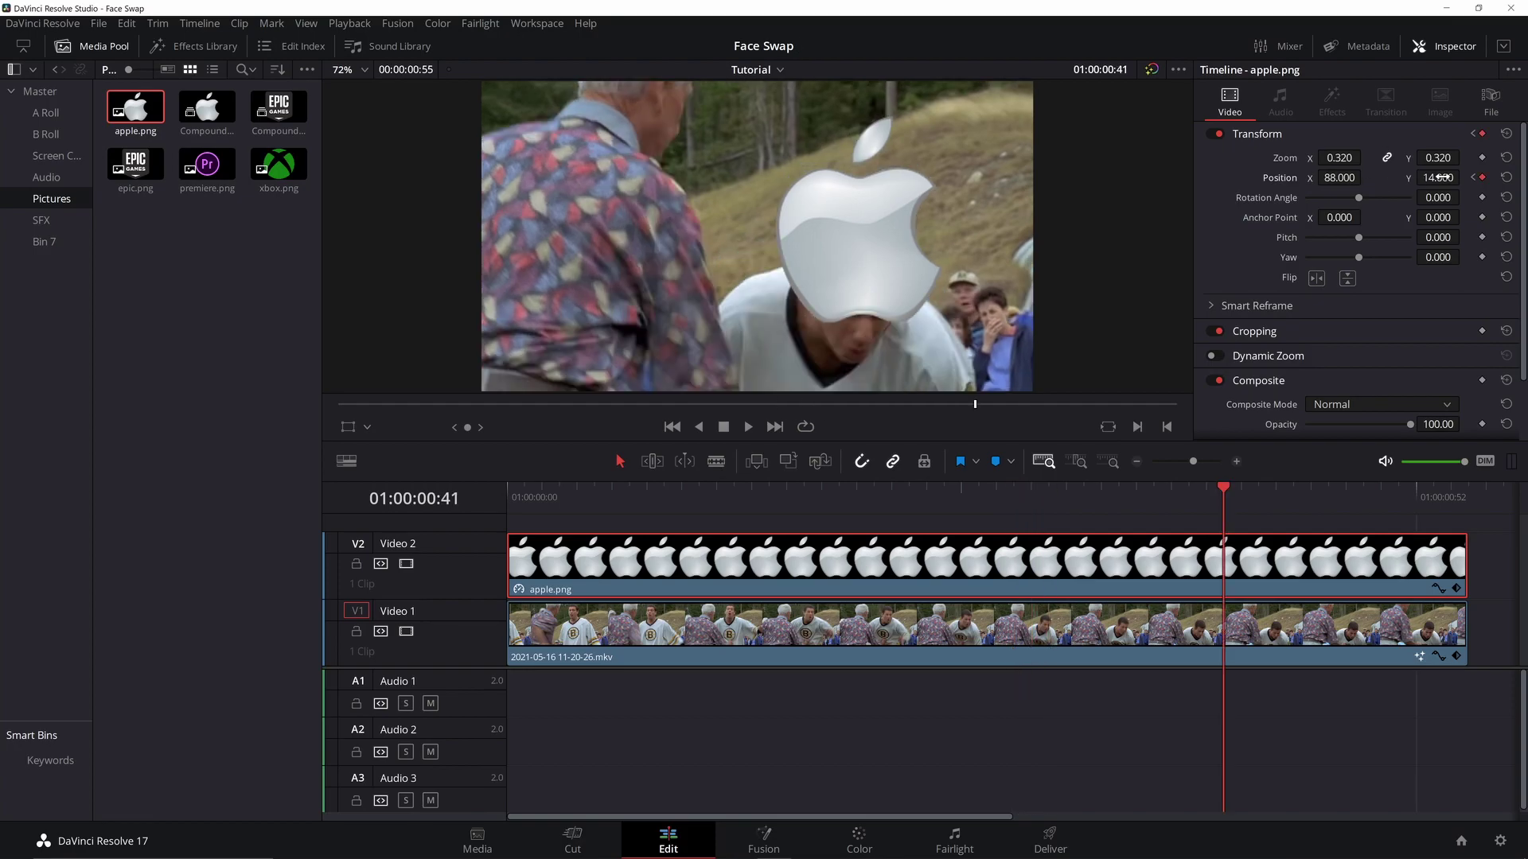
{"action": "left_click_drag", "start_coordinate": [1442, 178], "coordinate": [1407, 177]}
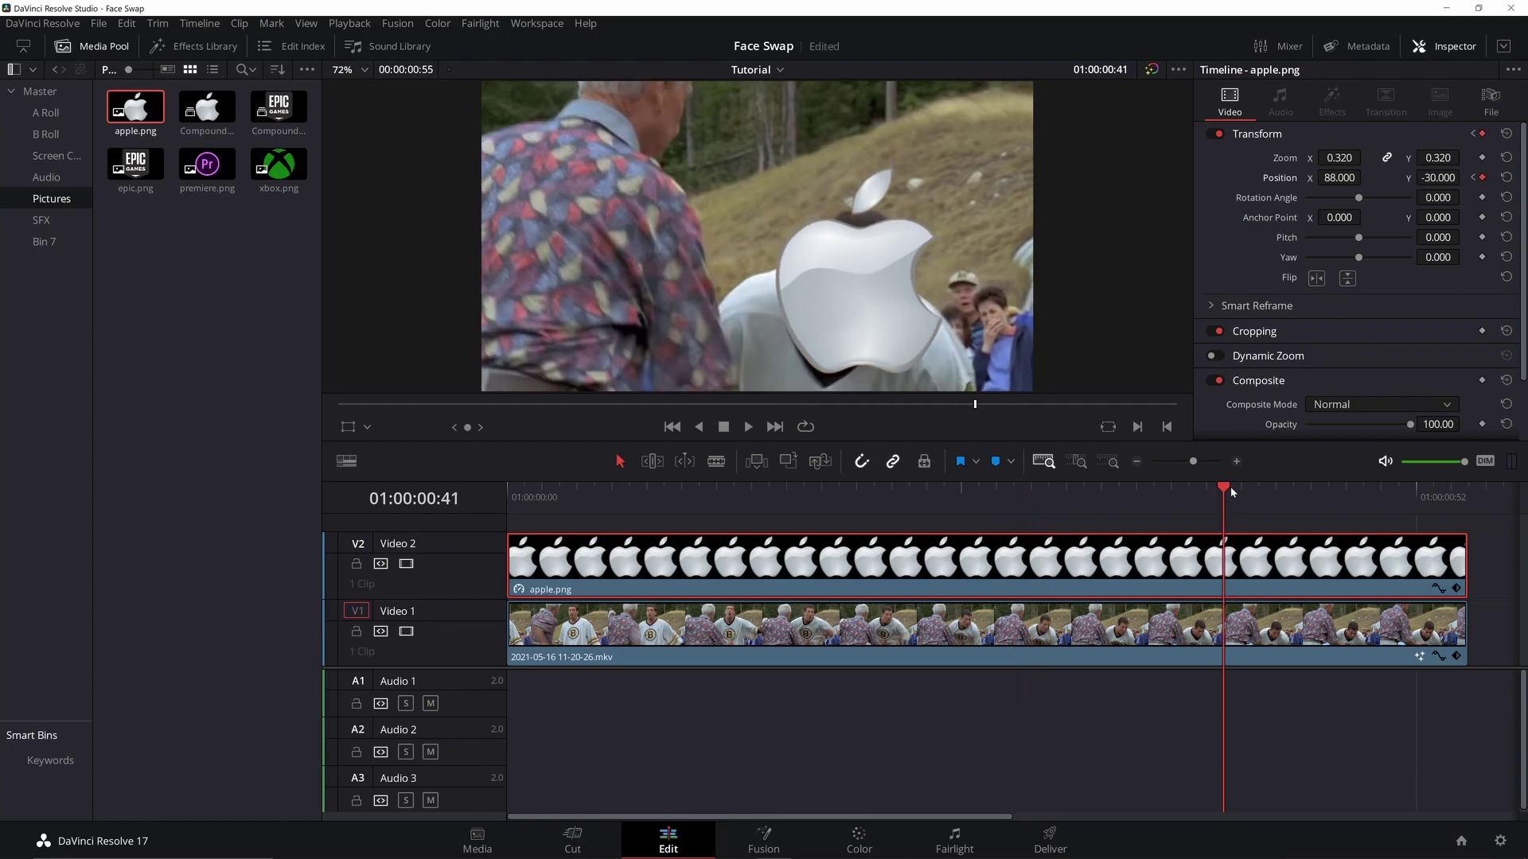
{"action": "key", "text": "End"}
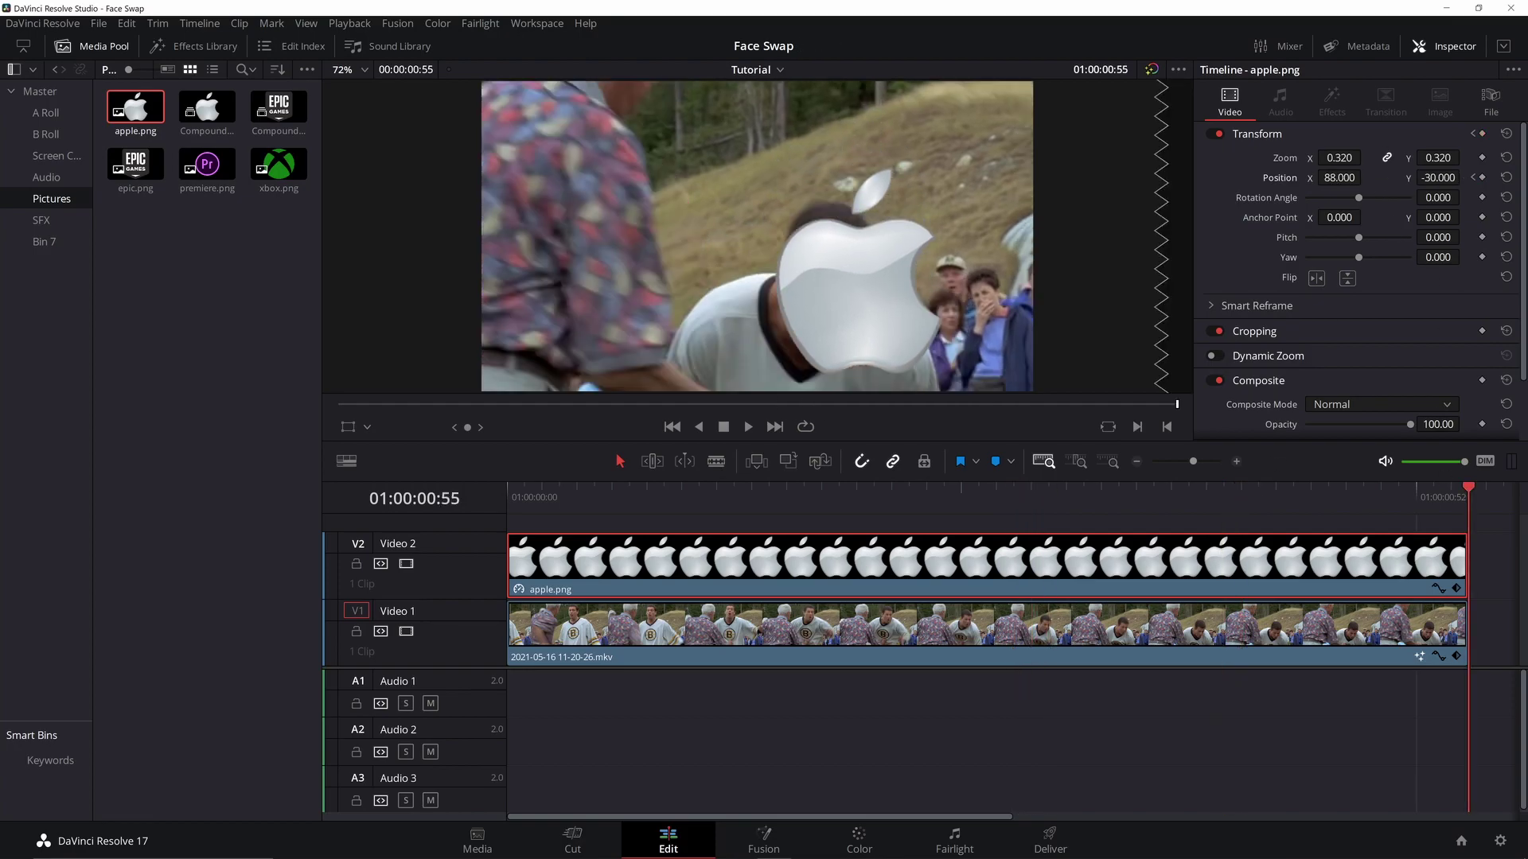
Step: Play back the timeline to review how the keyframed apple image follows the man's head
{"action": "left_click", "coordinate": [746, 428]}
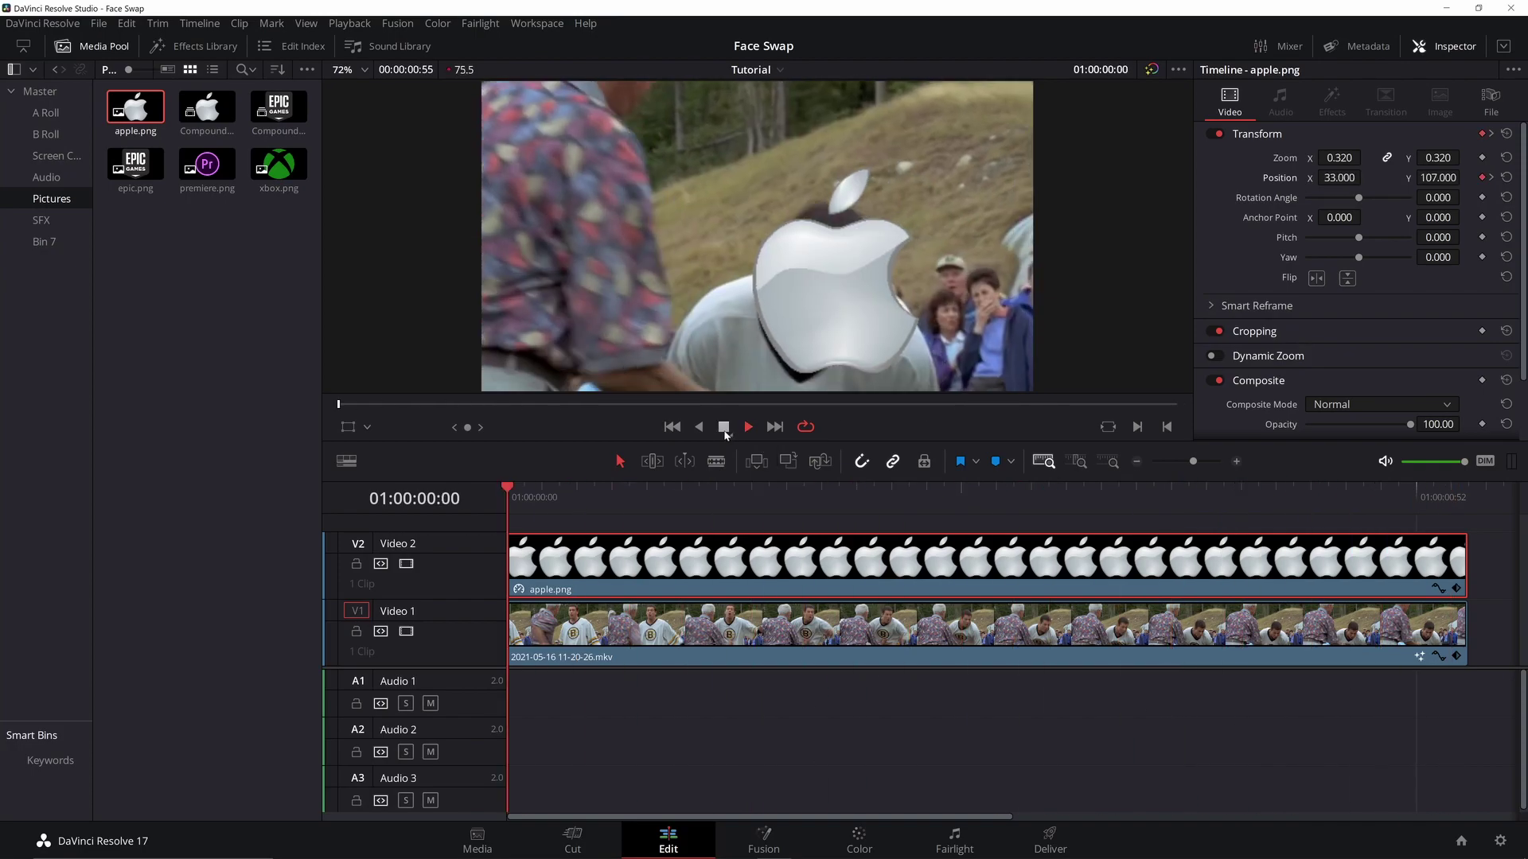
{"action": "left_click", "coordinate": [723, 428]}
{"action": "left_click_drag", "start_coordinate": [841, 491], "coordinate": [525, 498]}
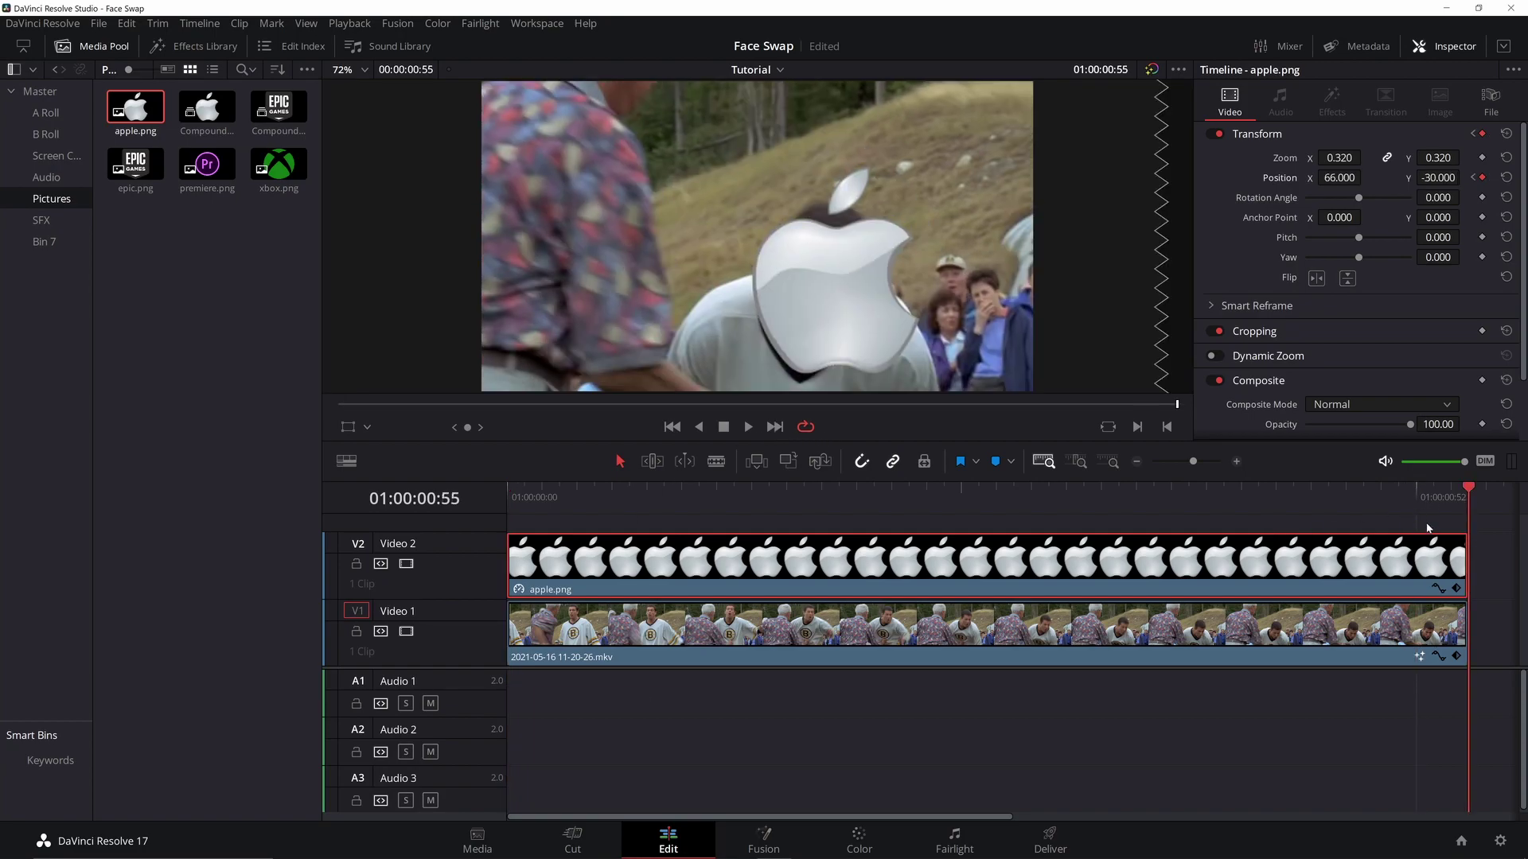
{"action": "scroll", "coordinate": [1406, 522], "scroll_direction": "right", "scroll_amount": 3}
{"action": "left_click_drag", "start_coordinate": [1280, 633], "coordinate": [1392, 634]}
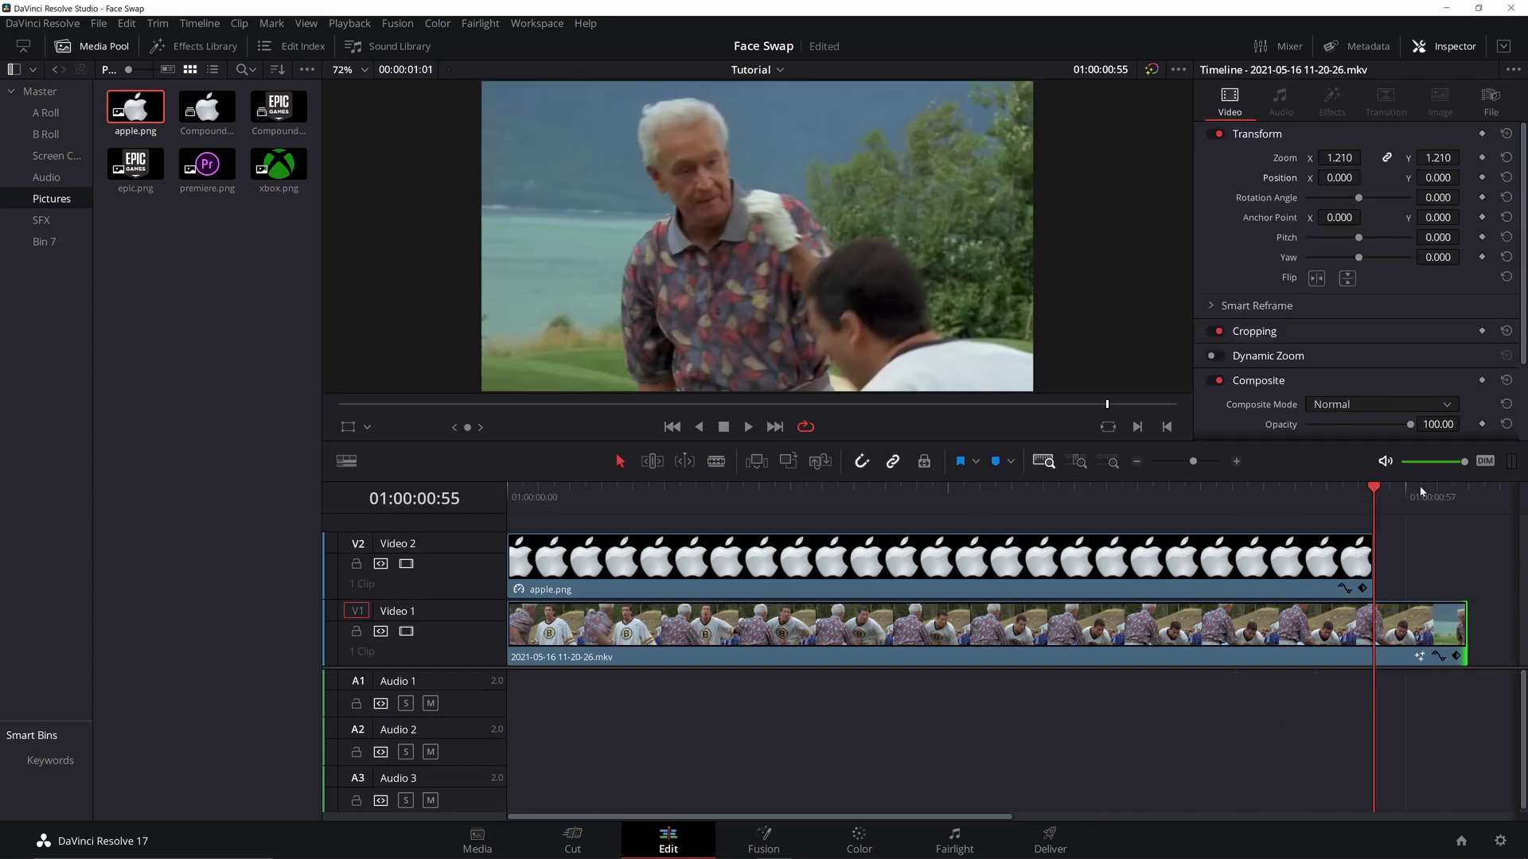
{"action": "left_click", "coordinate": [1375, 620]}
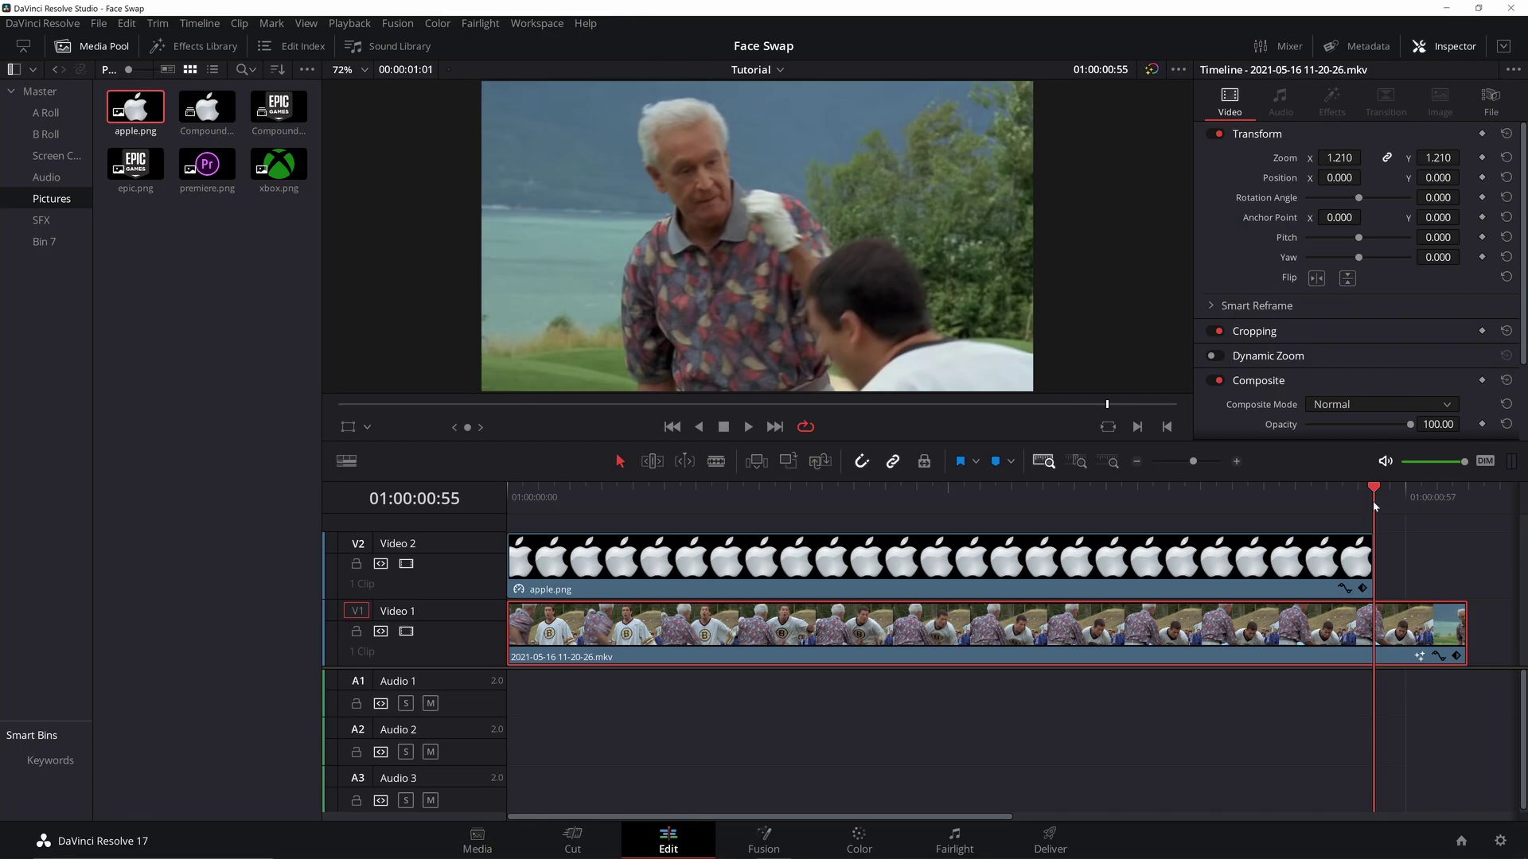
{"action": "left_click_drag", "start_coordinate": [1462, 638], "coordinate": [1373, 638]}
Step: Delete the apple image from the second video track and open the remaining clip on the Fusion page
{"action": "left_click_drag", "start_coordinate": [1368, 506], "coordinate": [506, 541]}
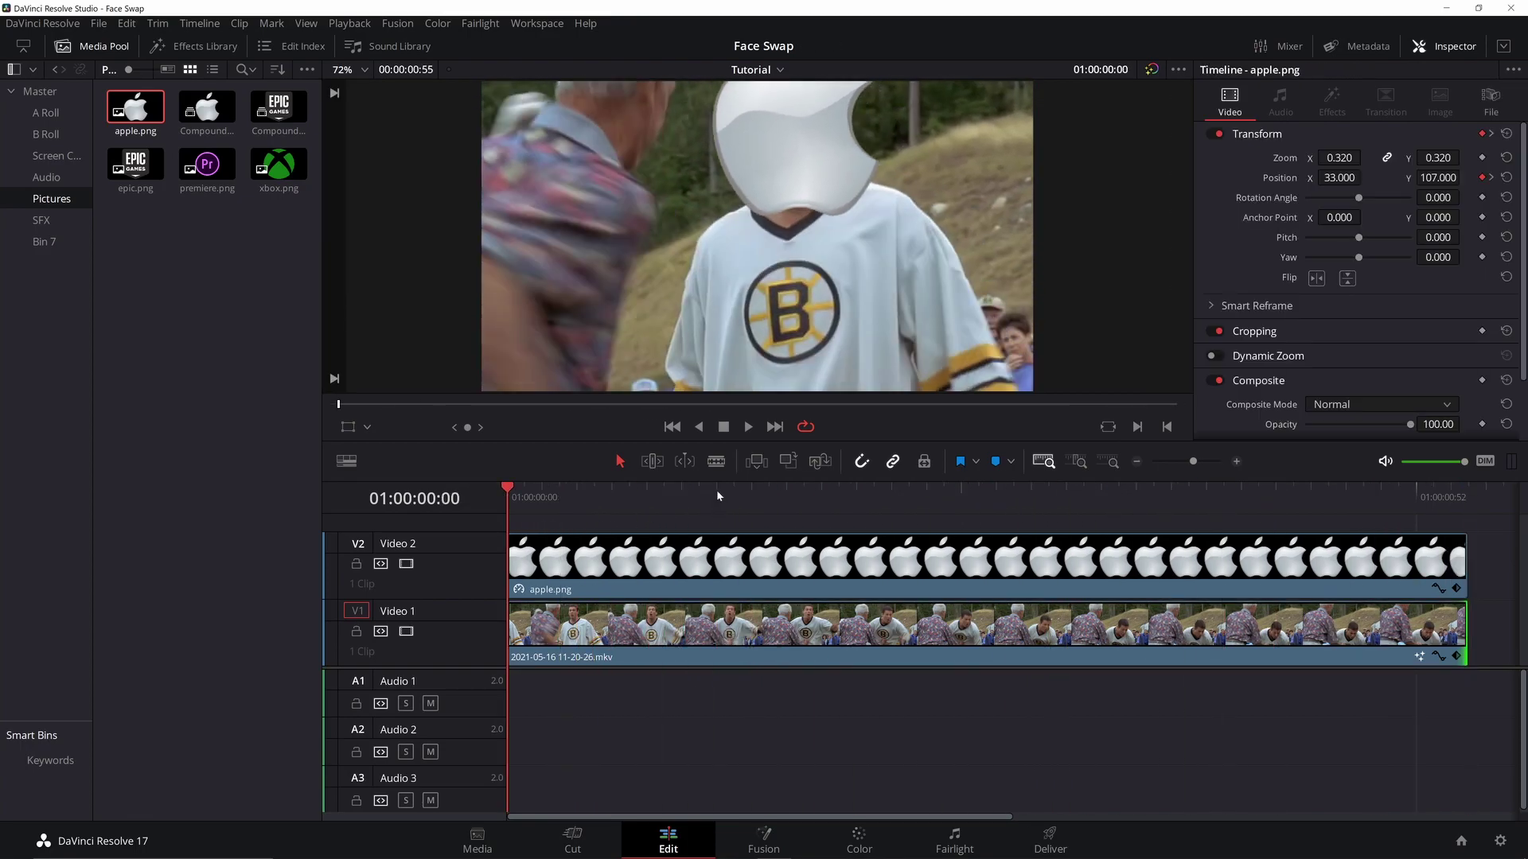
{"action": "left_click", "coordinate": [688, 561]}
{"action": "key", "text": "Delete"}
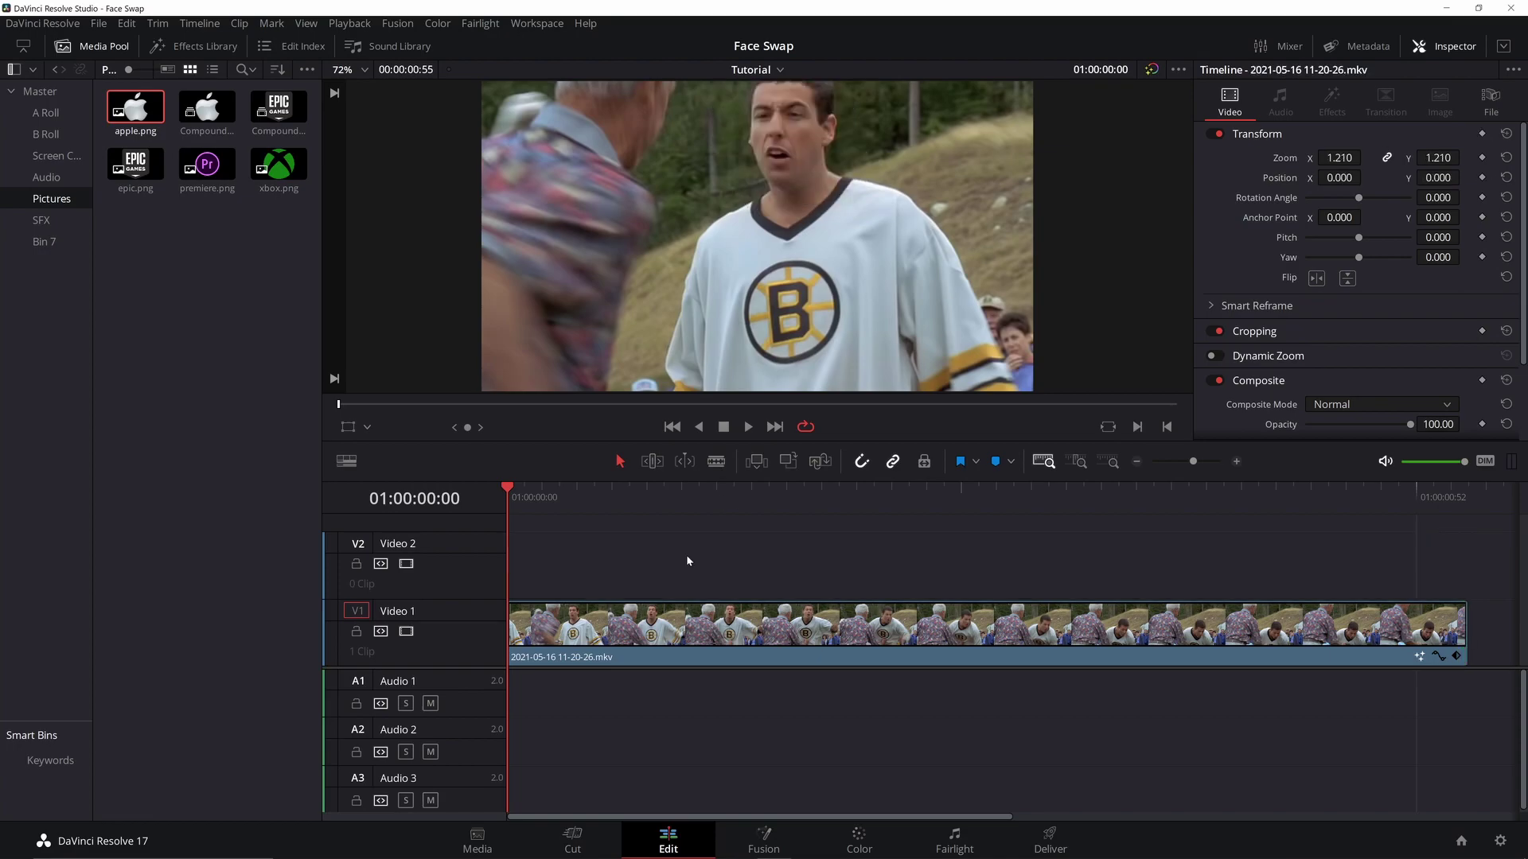
{"action": "left_click", "coordinate": [764, 842]}
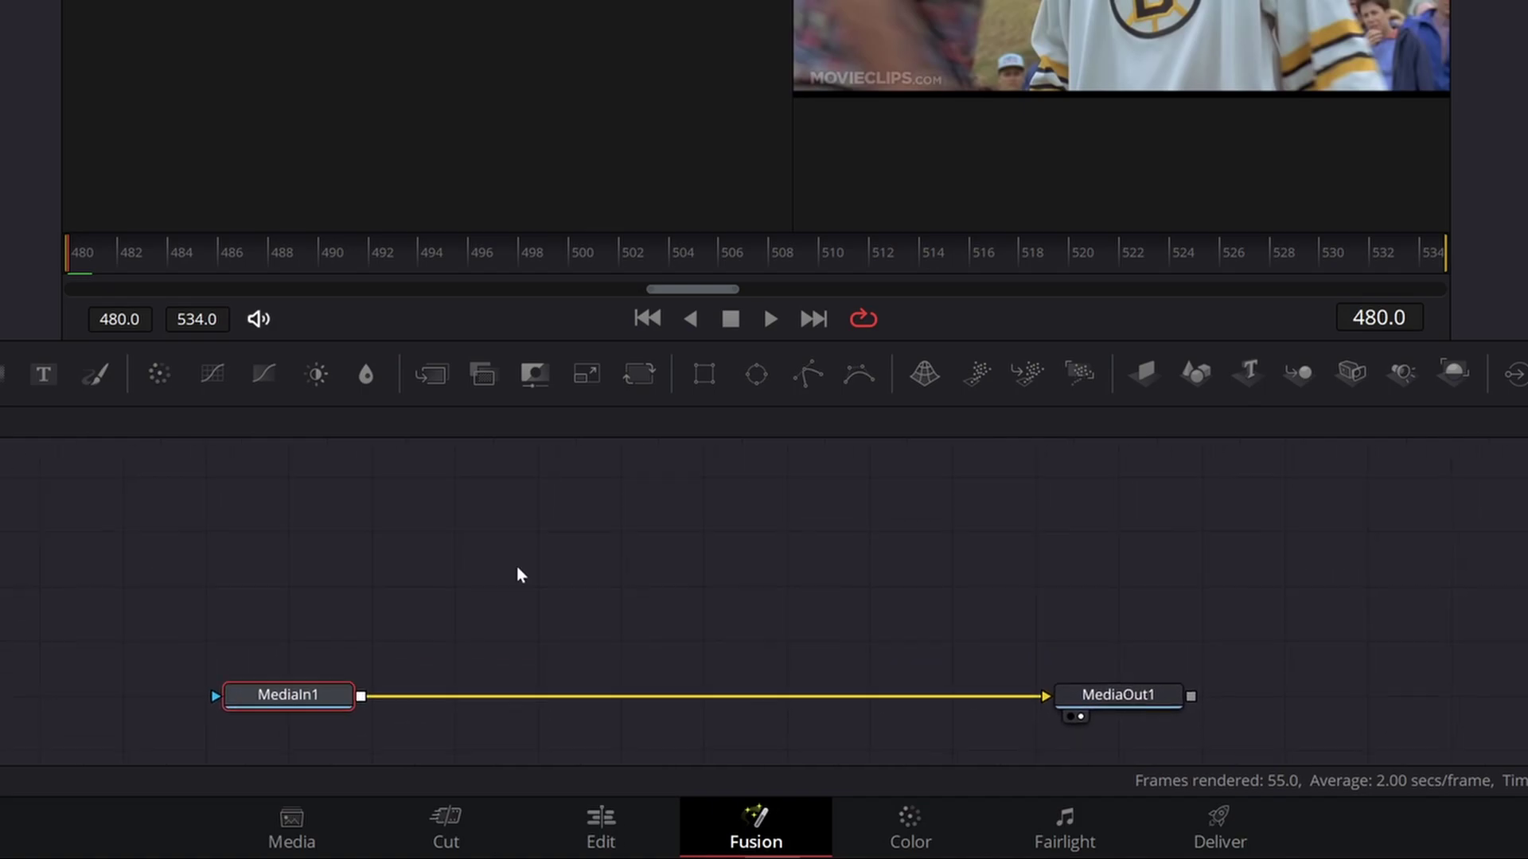
Step: Add a Planar Tracker node and a Tracker node to the composition
{"action": "key", "text": "shift+space"}
{"action": "type", "text": "plan"}
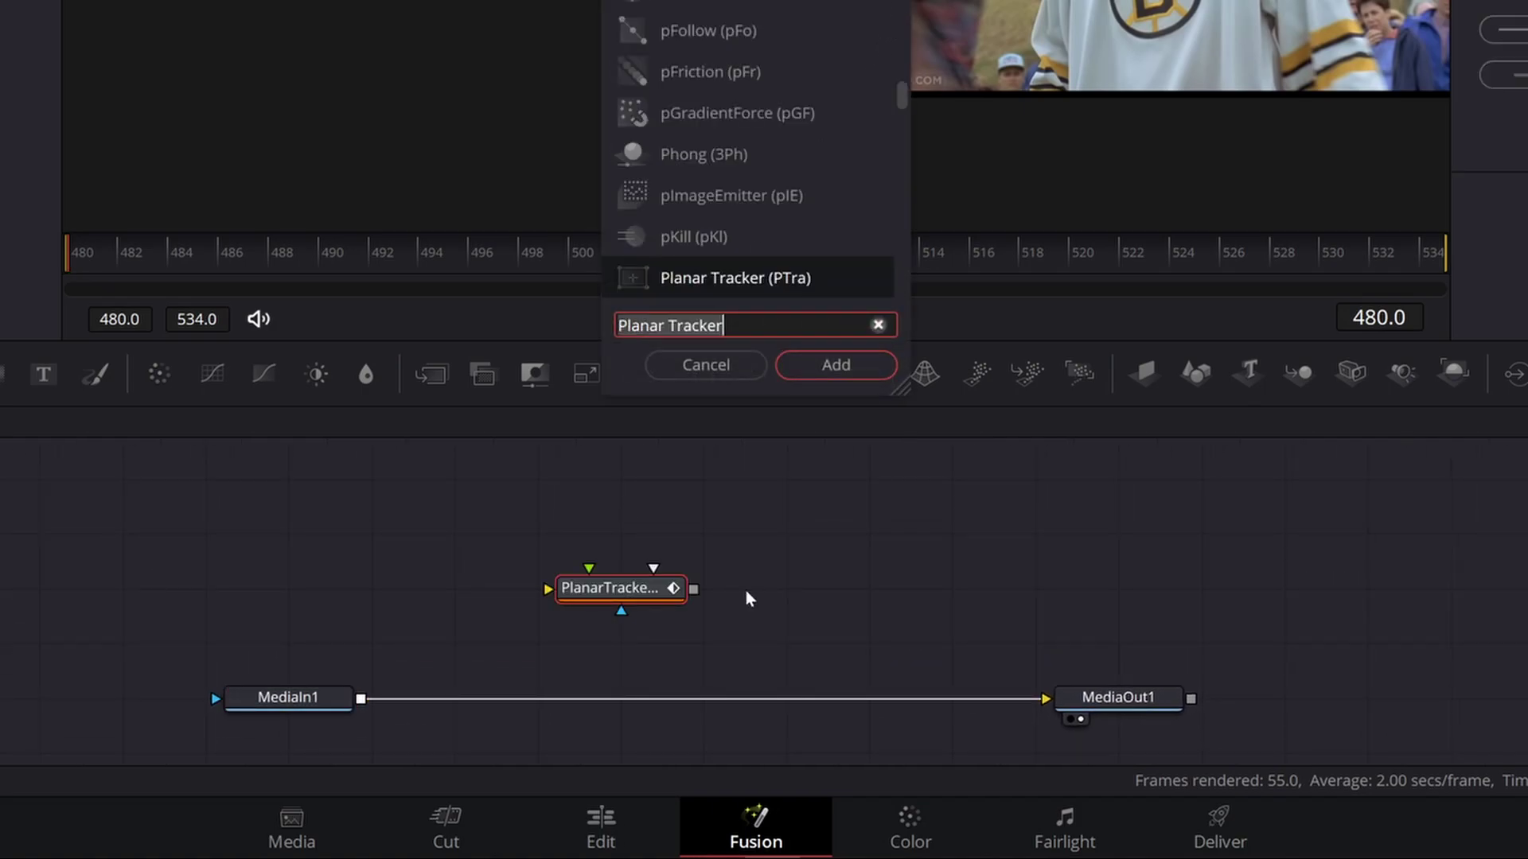
{"action": "type", "text": "tracker"}
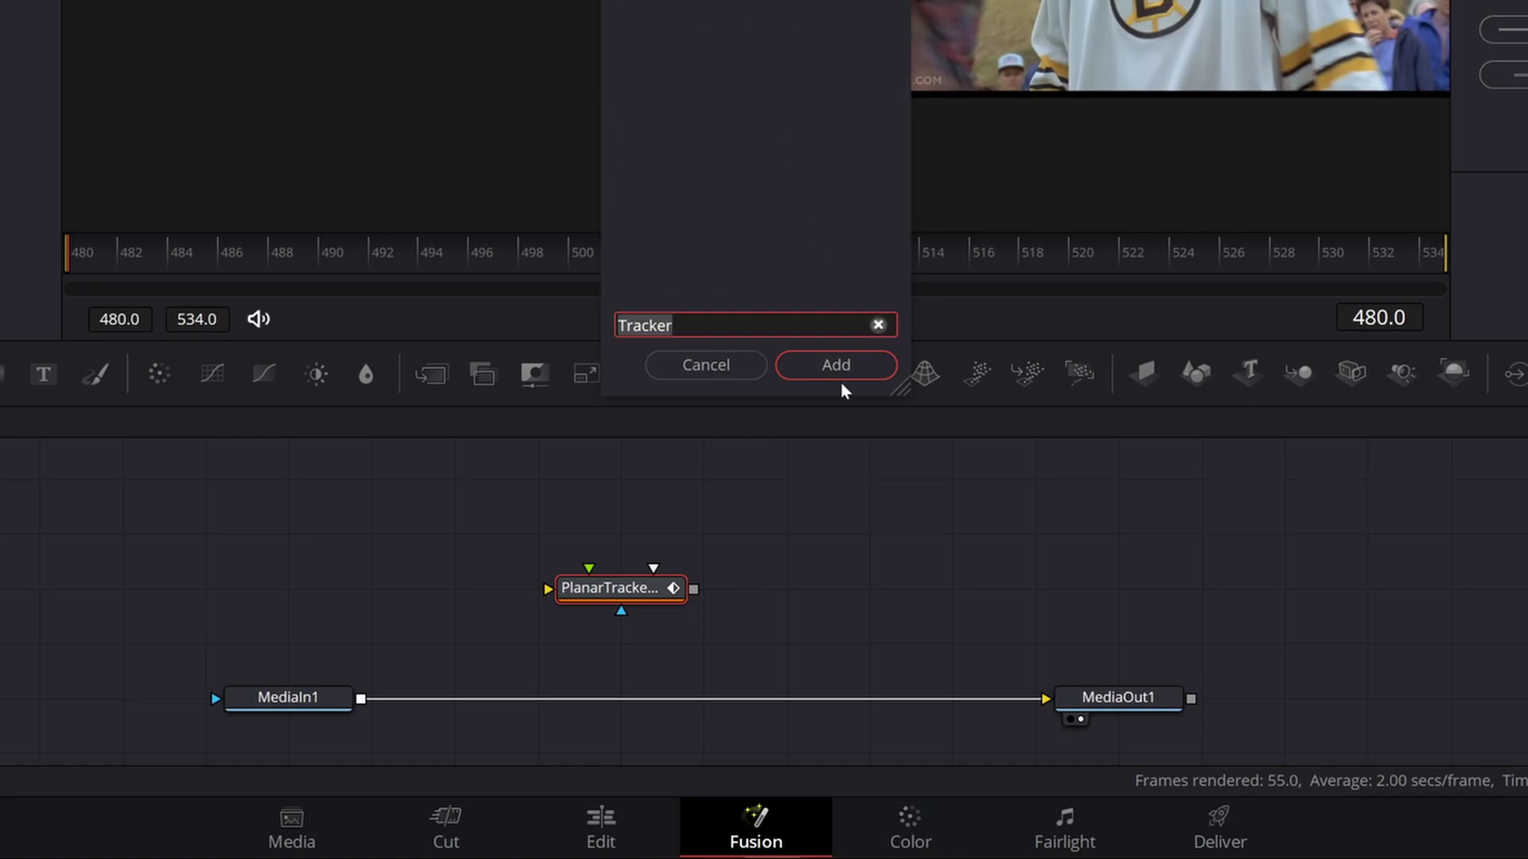
{"action": "left_click", "coordinate": [840, 368]}
Step: Insert the Planar Tracker node into the connection between MediaIn1 and MediaOut1
{"action": "left_click_drag", "start_coordinate": [667, 589], "coordinate": [584, 589]}
{"action": "left_click", "coordinate": [693, 589]}
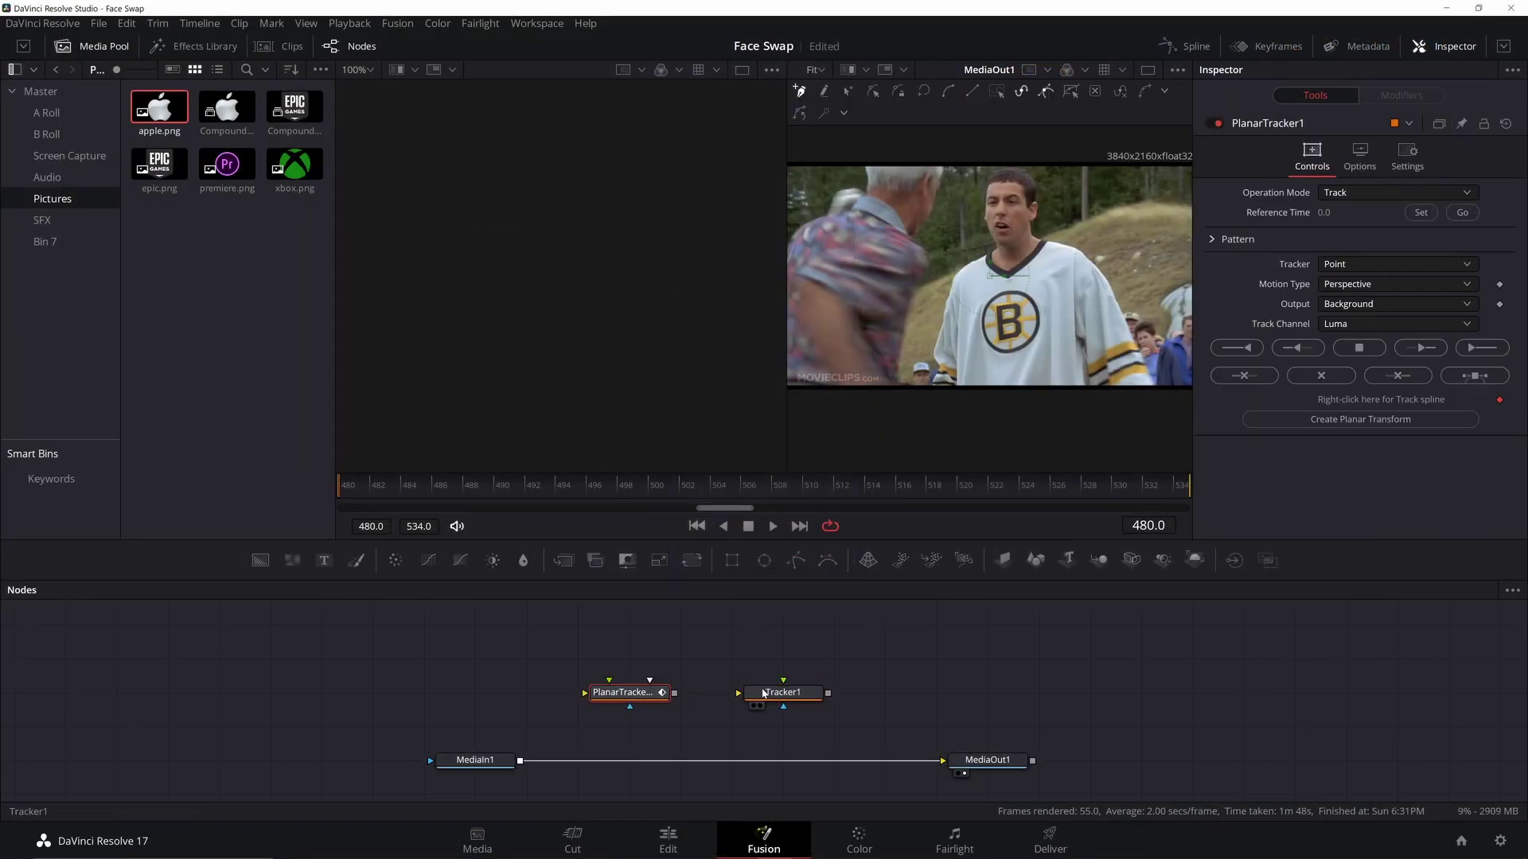
{"action": "left_click_drag", "start_coordinate": [639, 694], "coordinate": [609, 762]}
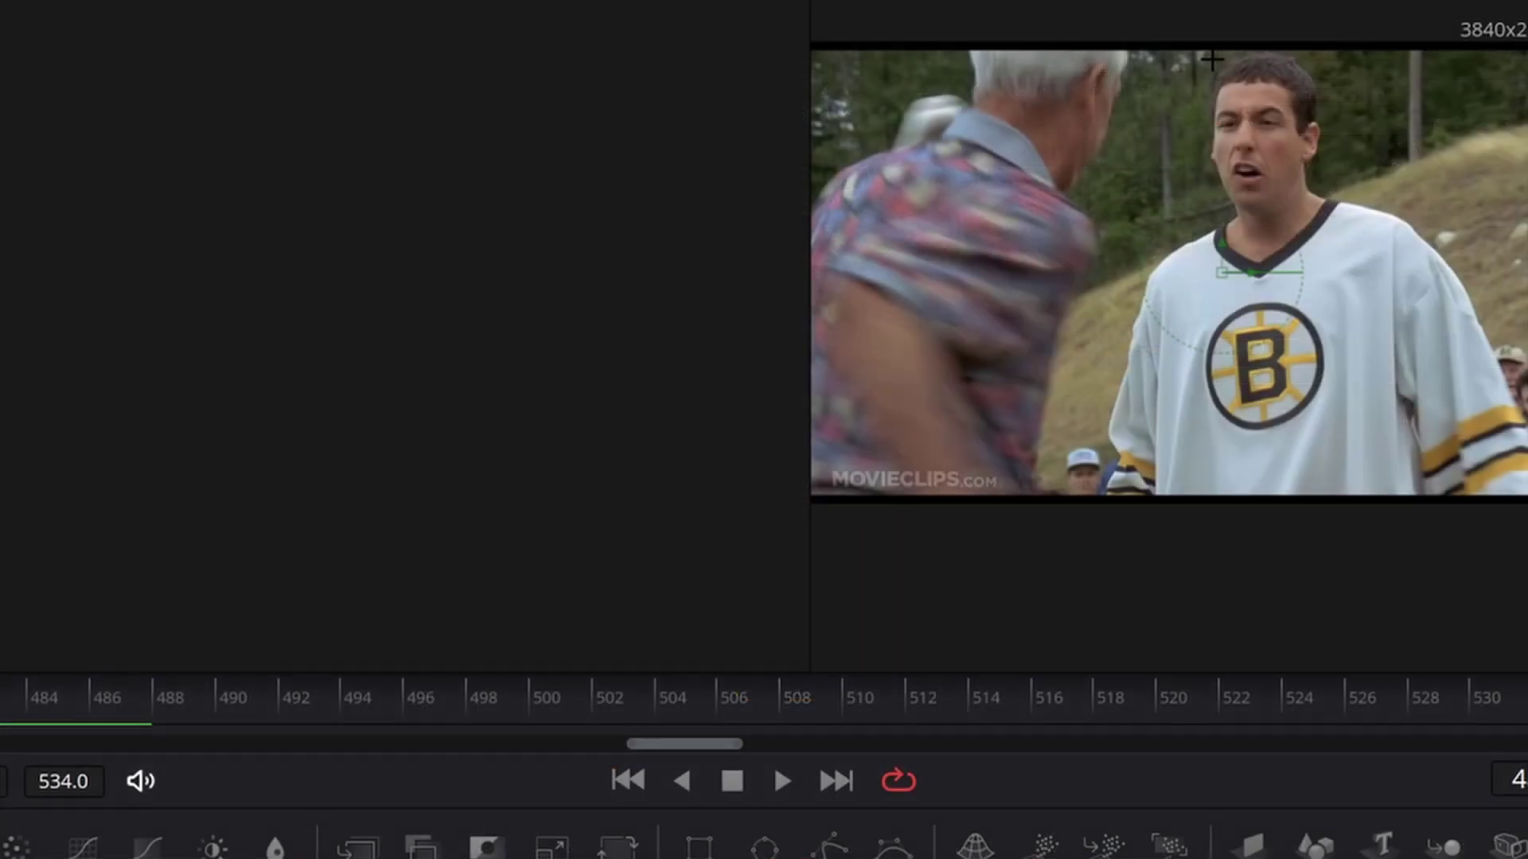
Step: Draw a closed six-point outline around the head of the man in the white jersey as the tracking pattern
{"action": "left_click", "coordinate": [1213, 61]}
{"action": "left_click", "coordinate": [1201, 145]}
{"action": "left_click", "coordinate": [1223, 225]}
{"action": "left_click", "coordinate": [1326, 194]}
{"action": "left_click", "coordinate": [1346, 100]}
{"action": "left_click", "coordinate": [1317, 57]}
{"action": "left_click", "coordinate": [1215, 61]}
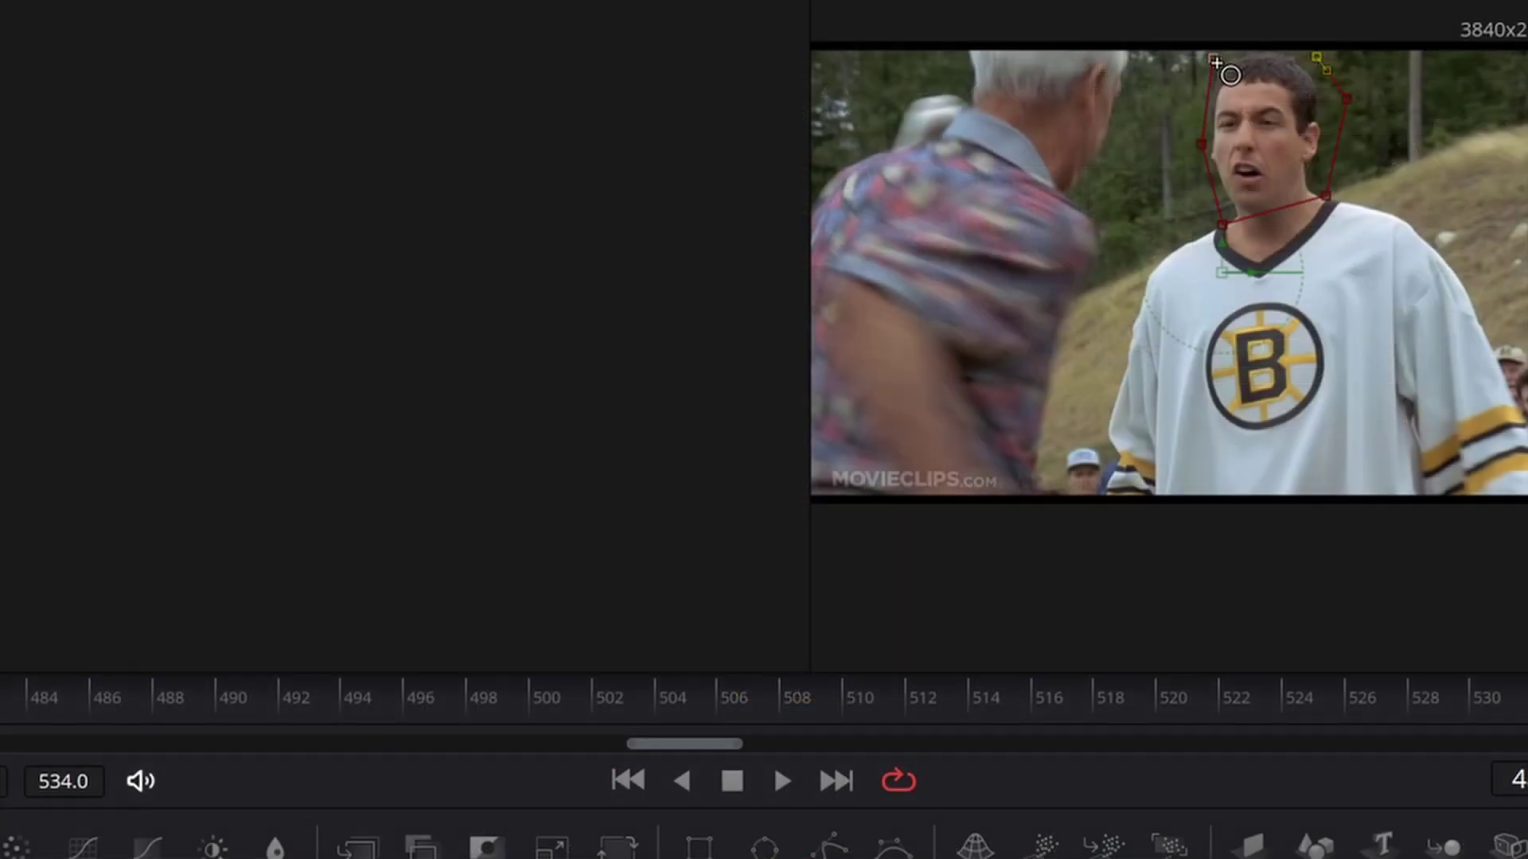
{"action": "left_click", "coordinate": [1215, 63]}
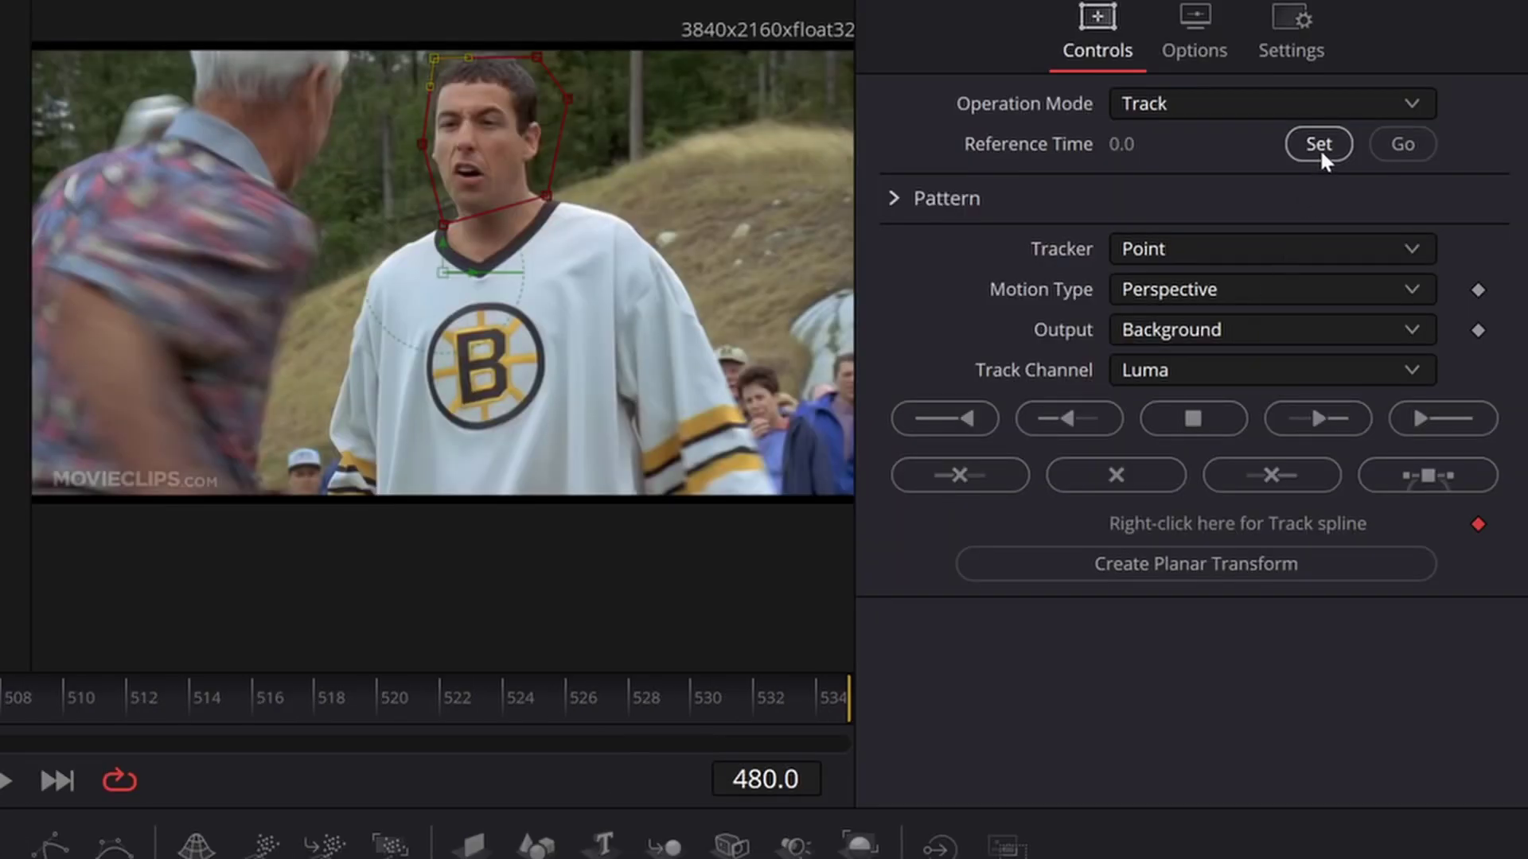
Step: Set the planar tracker's reference time to frame 480 and track the head outline forward
{"action": "left_click", "coordinate": [1318, 146]}
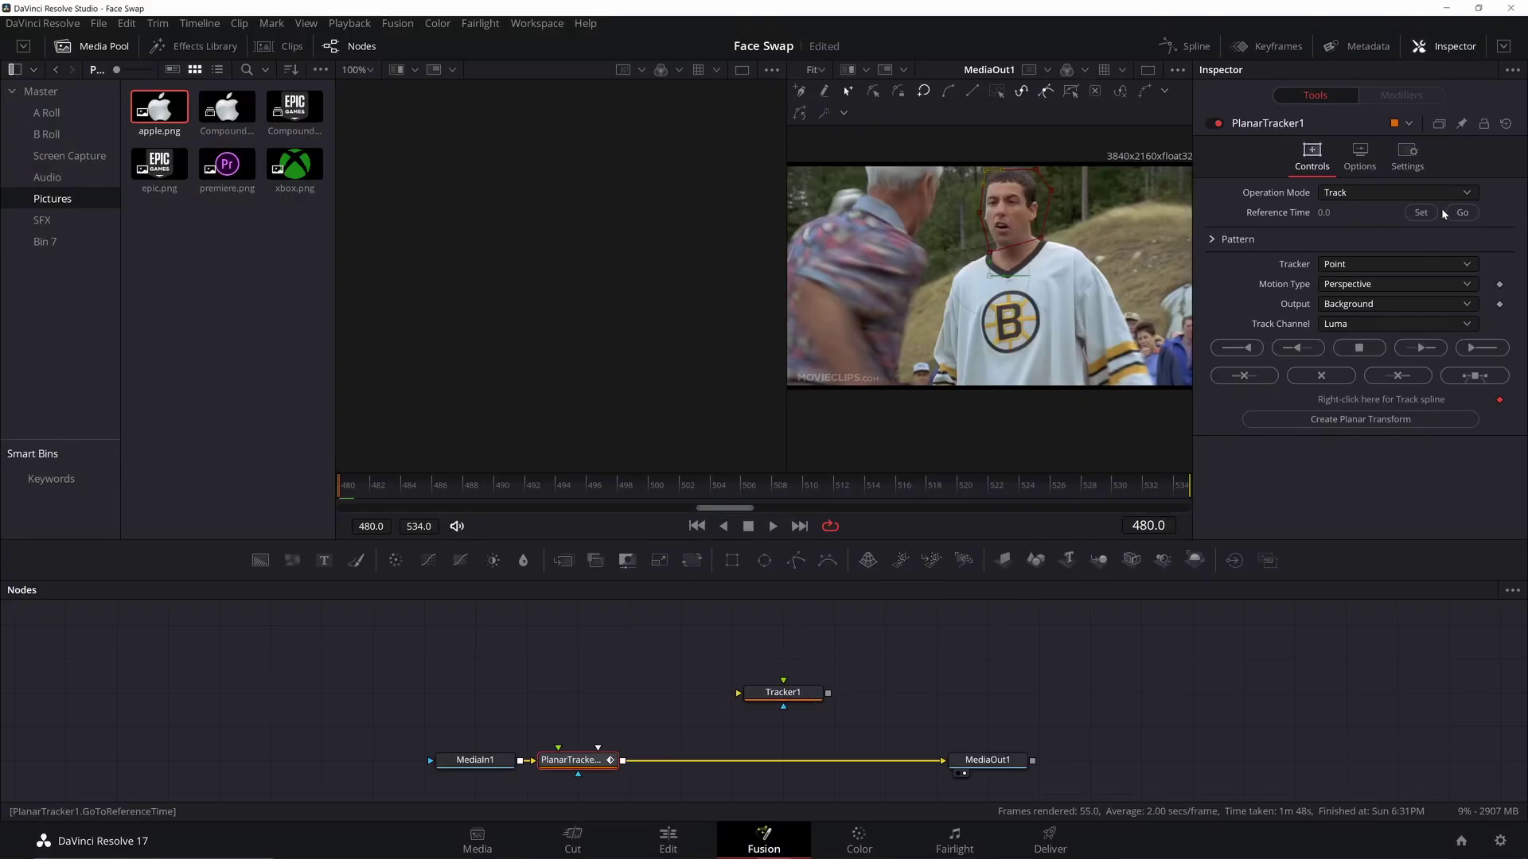
{"action": "left_click", "coordinate": [1479, 347]}
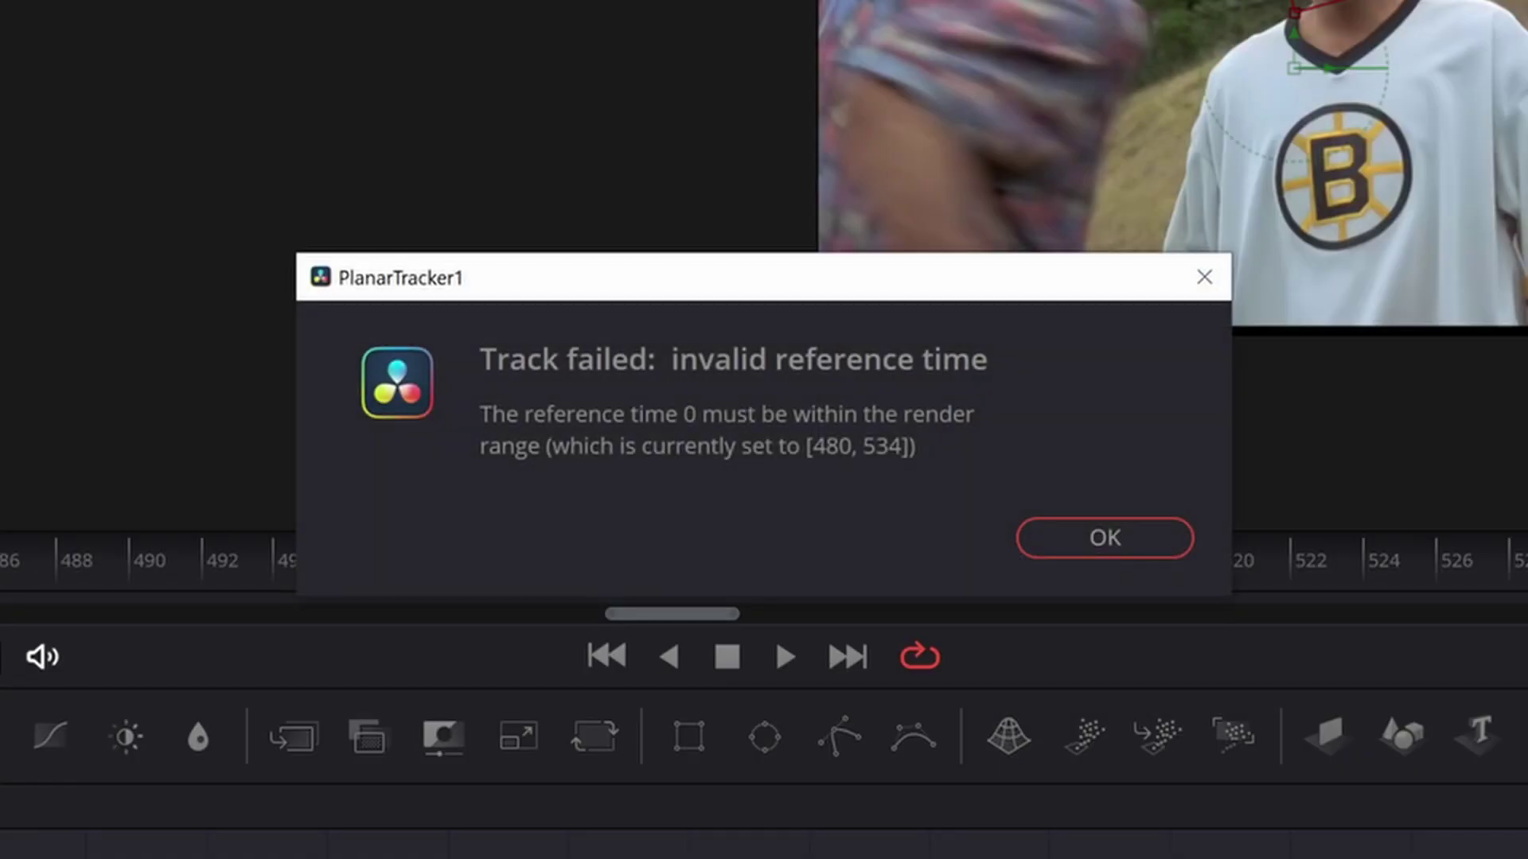
{"action": "left_click", "coordinate": [1135, 546]}
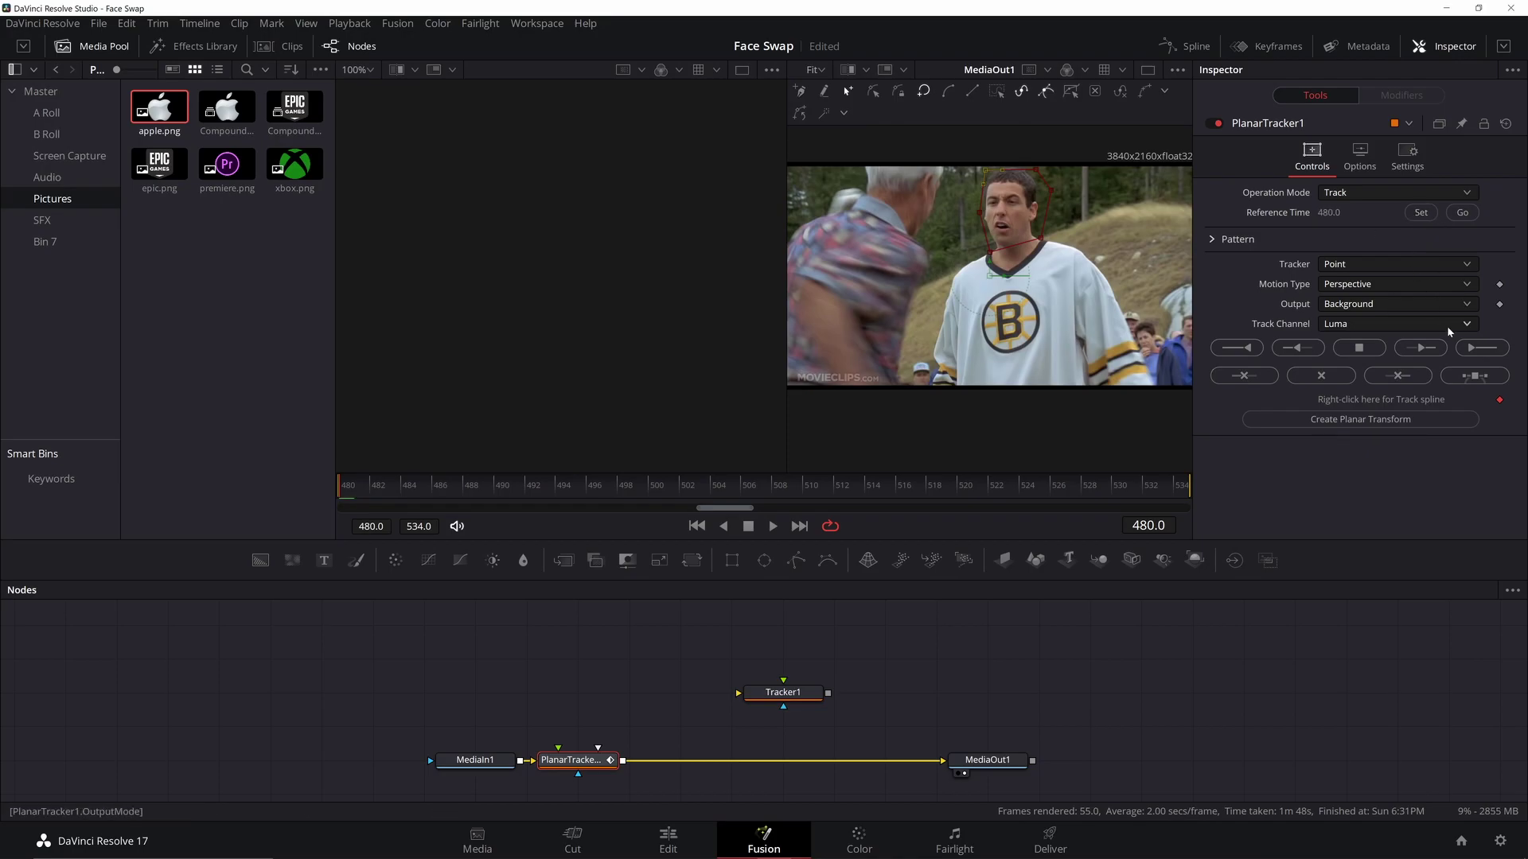
{"action": "left_click", "coordinate": [1482, 349]}
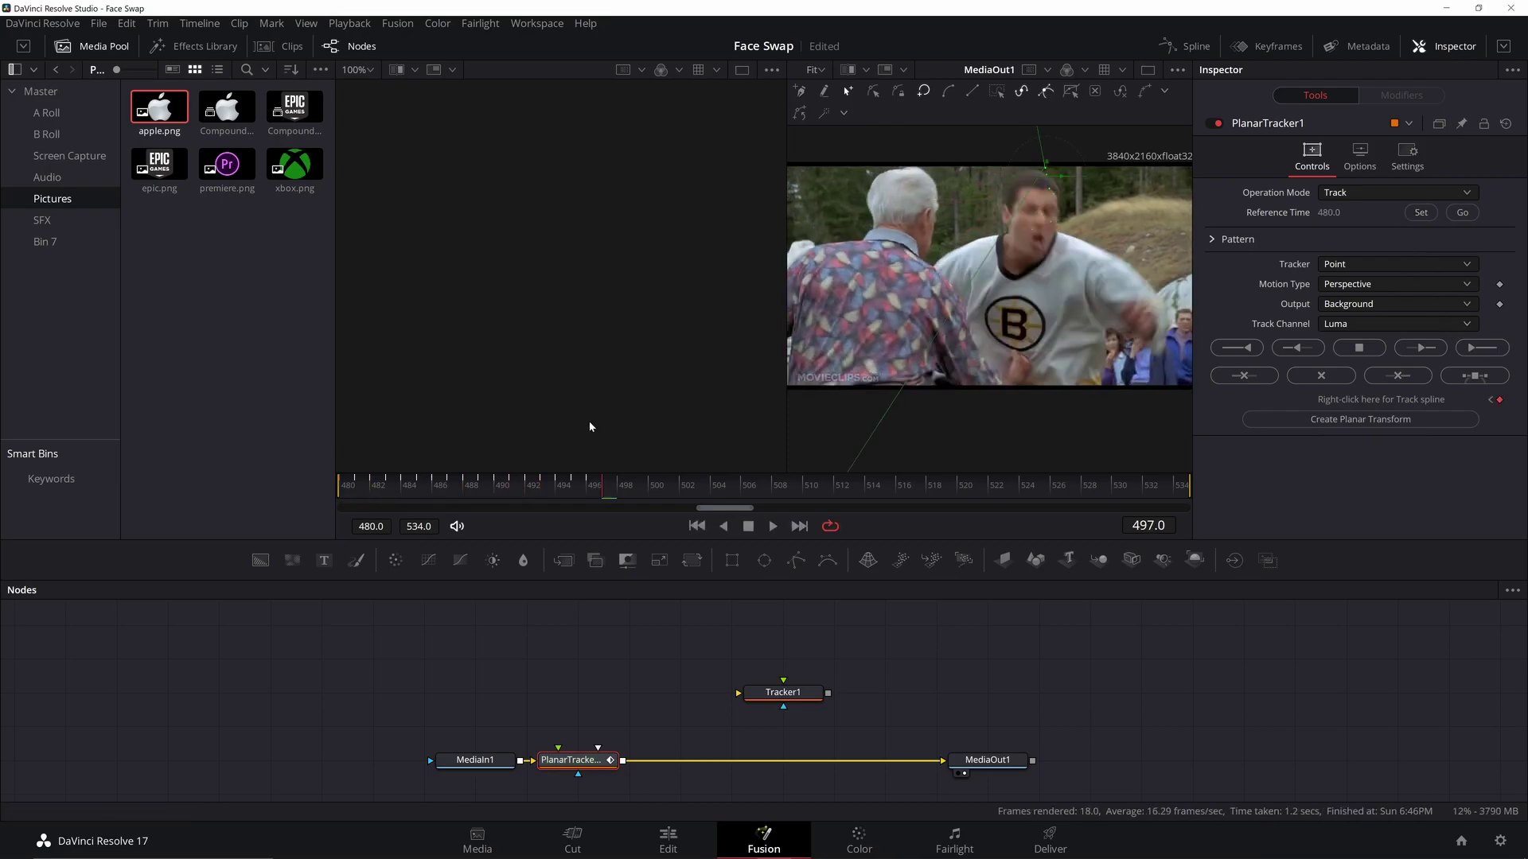
Step: Scrub through the tracked frames to examine how the outline follows the head, and return to frame 480
{"action": "left_click", "coordinate": [599, 496]}
{"action": "left_click_drag", "start_coordinate": [575, 502], "coordinate": [606, 492]}
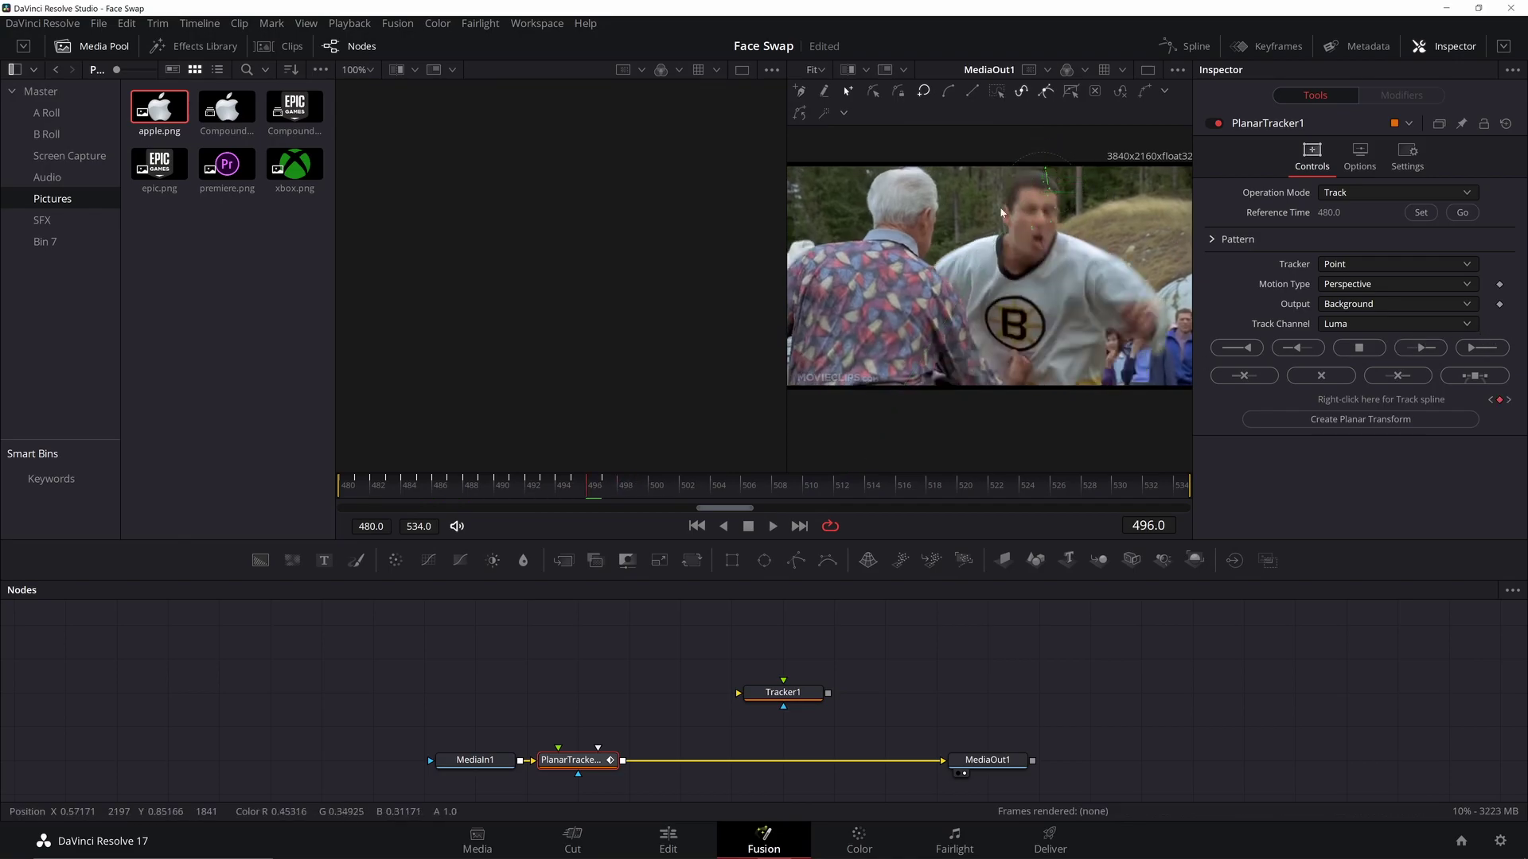
{"action": "left_click", "coordinate": [358, 501]}
{"action": "left_click_drag", "start_coordinate": [358, 502], "coordinate": [344, 501]}
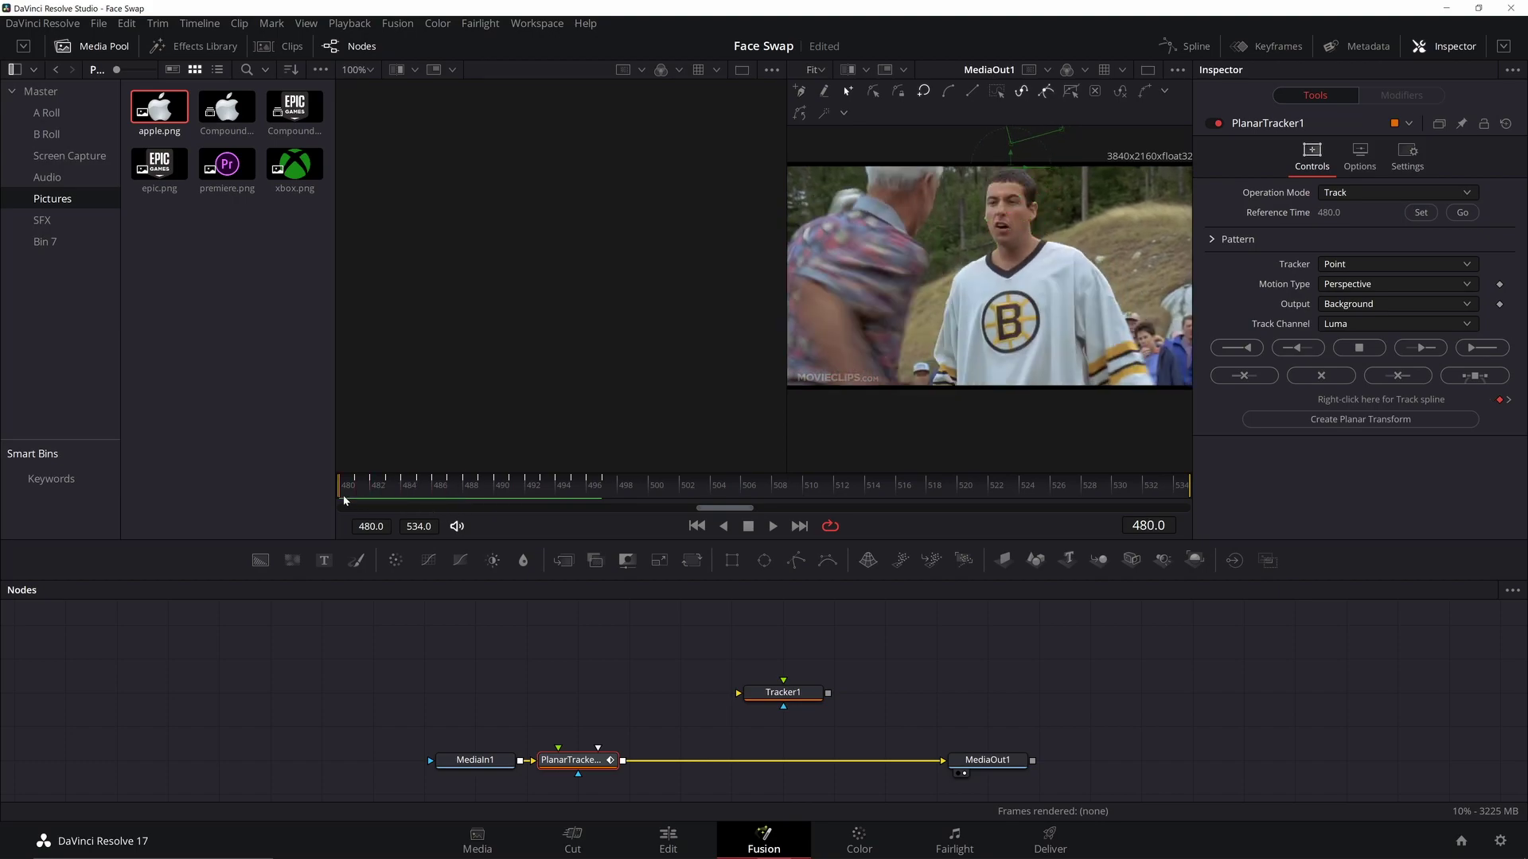
Step: Set the planar tracker to Hybrid Point/Area with Perspective motion type and track the head outline forward again from frame 480
{"action": "left_click_drag", "start_coordinate": [1012, 172], "coordinate": [991, 279]}
{"action": "left_click", "coordinate": [1363, 265]}
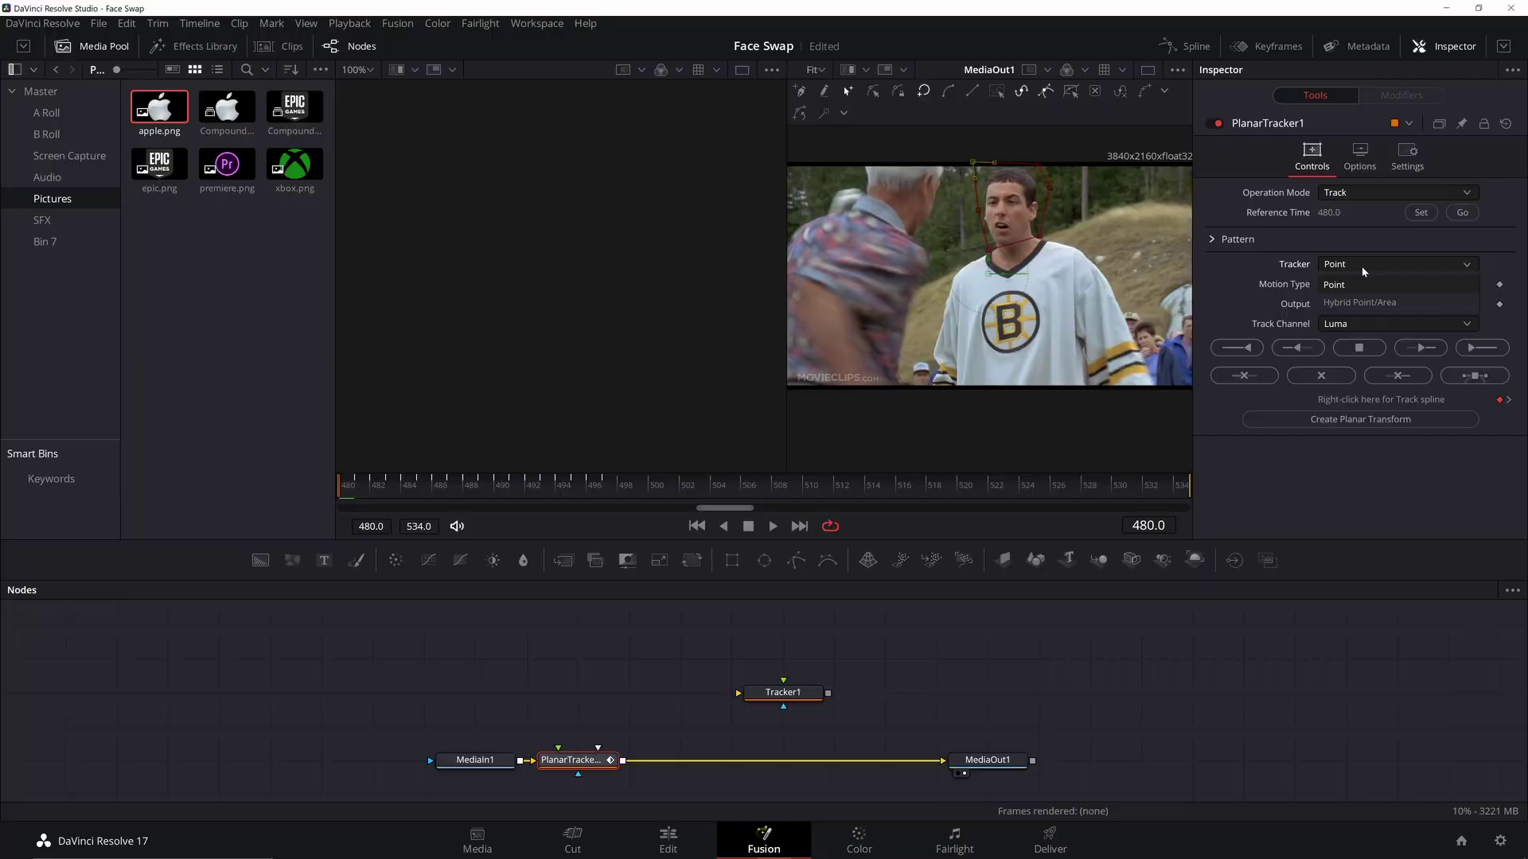
{"action": "left_click", "coordinate": [1367, 304]}
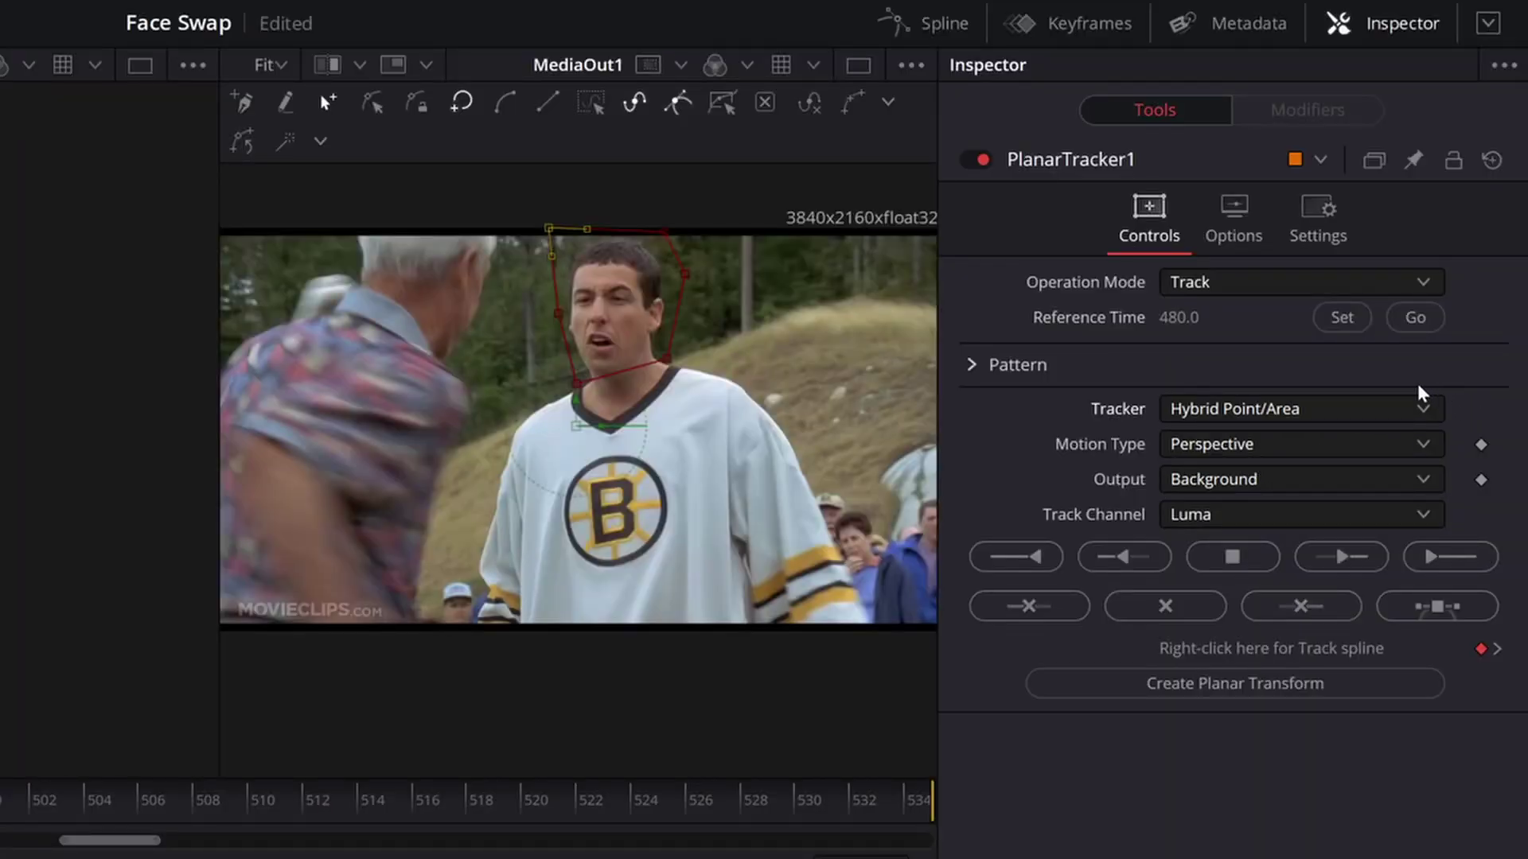
{"action": "left_click", "coordinate": [1266, 450]}
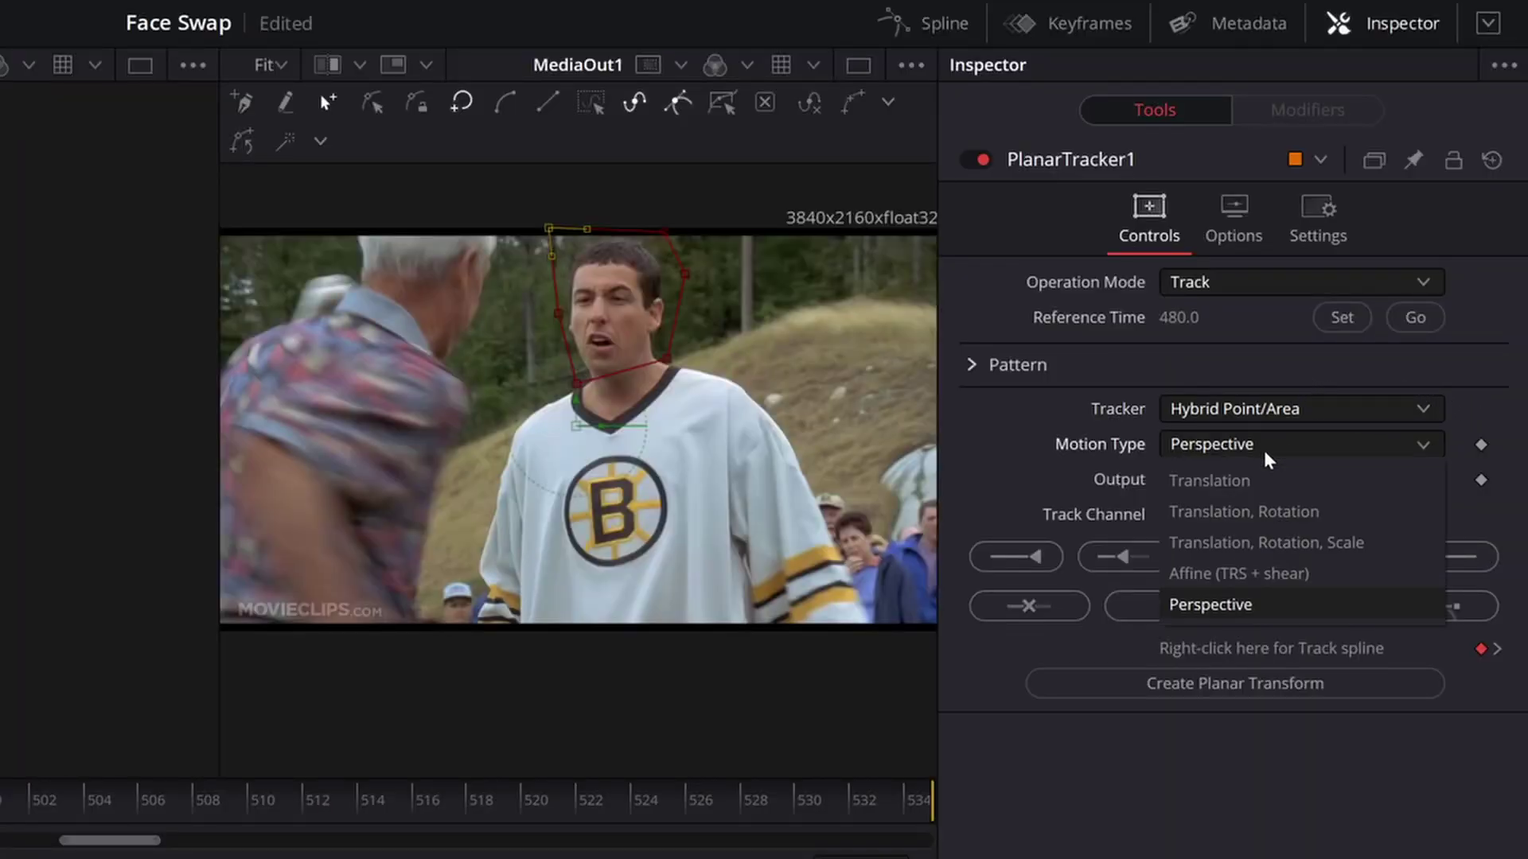
{"action": "left_click", "coordinate": [1234, 487]}
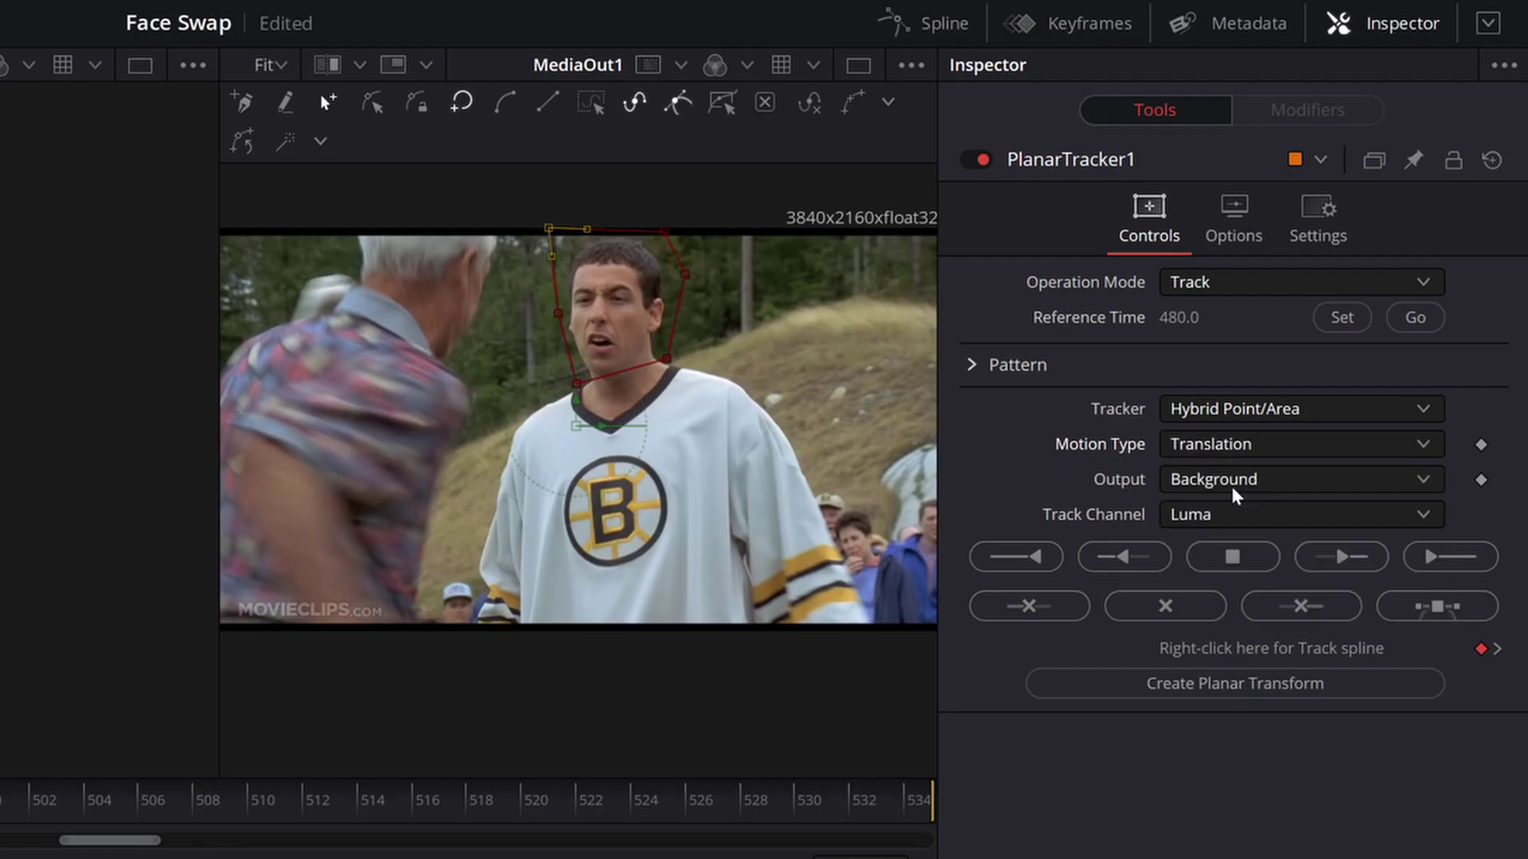
{"action": "left_click", "coordinate": [1295, 448]}
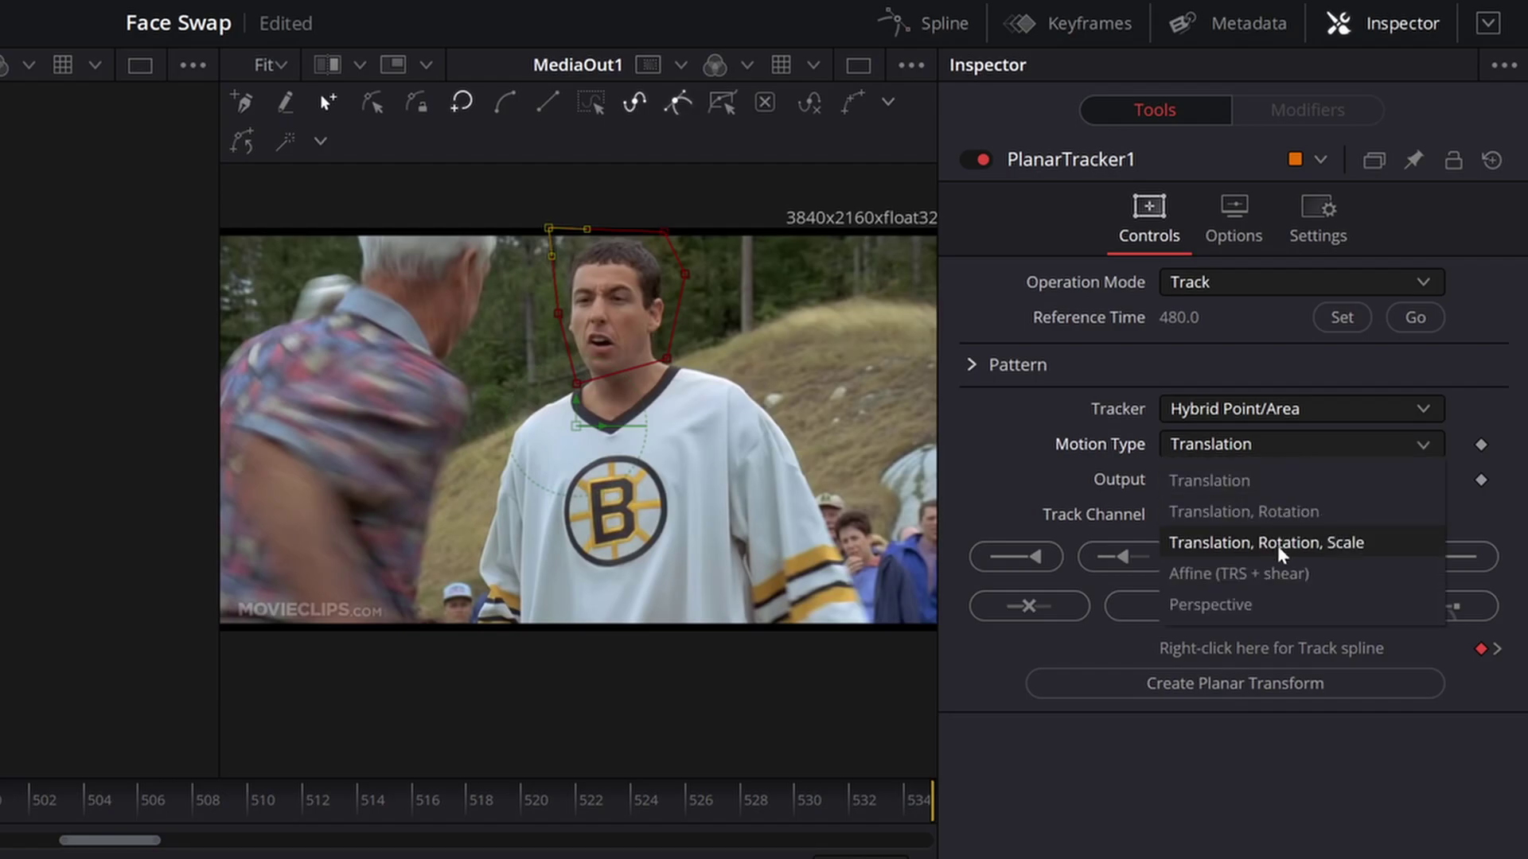
{"action": "left_click", "coordinate": [1193, 606]}
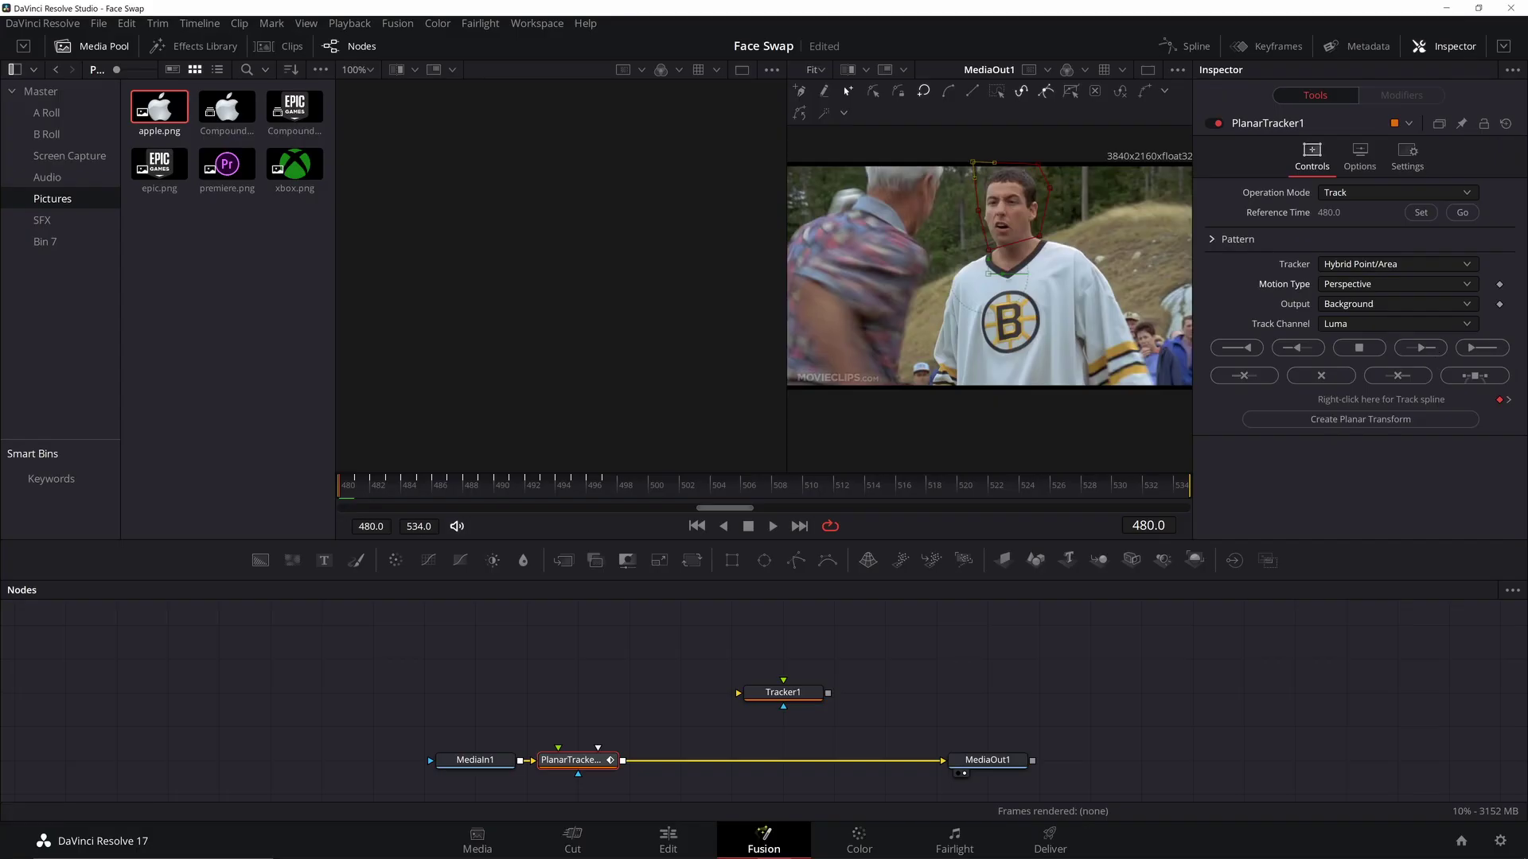
{"action": "left_click", "coordinate": [1441, 350]}
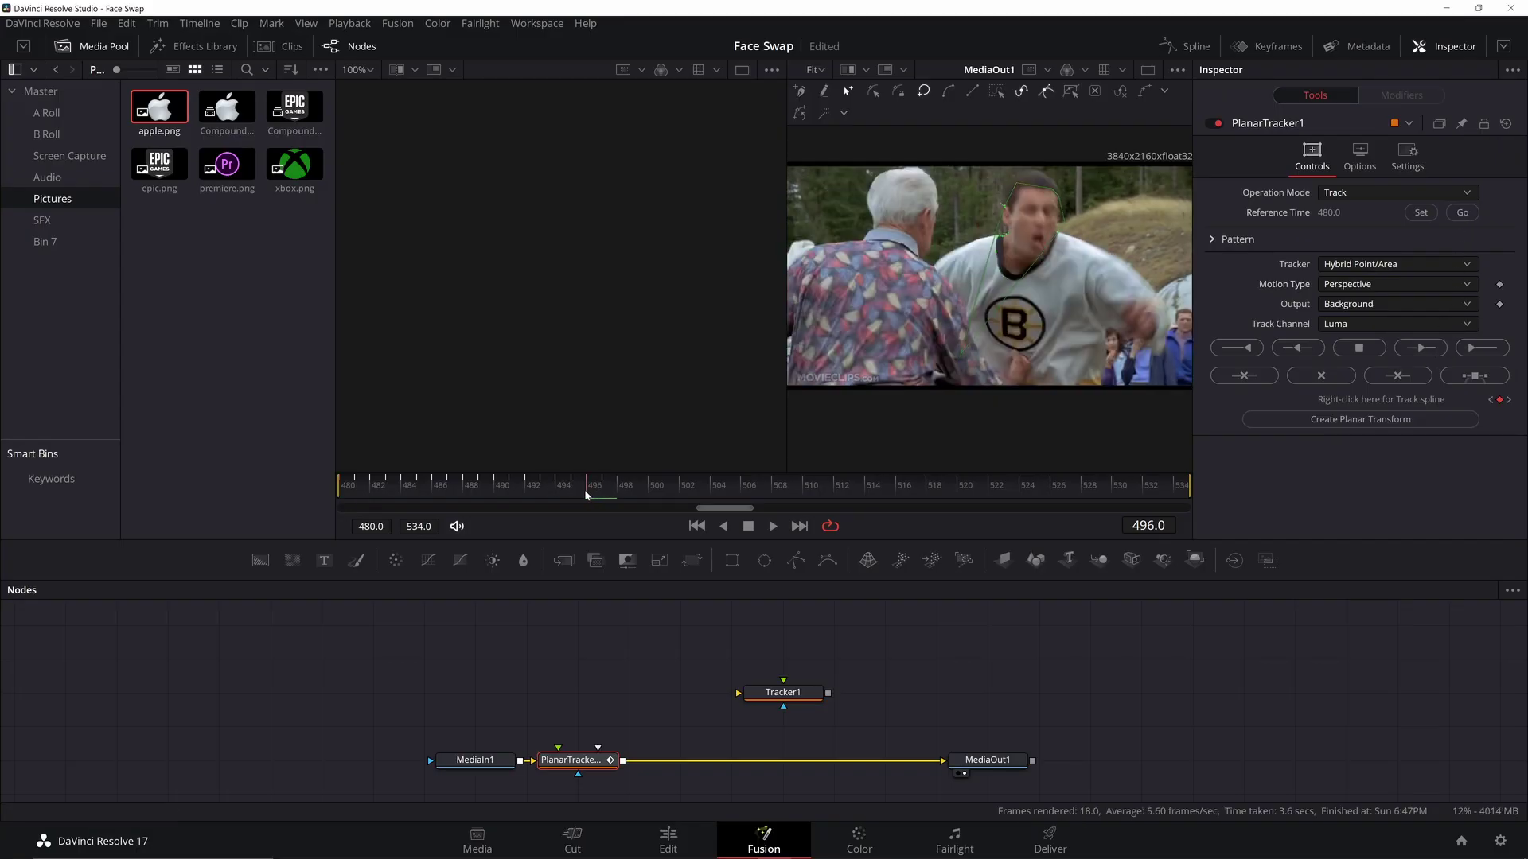
Step: Return to frame 480 and set the planar tracker's track channel to Green
{"action": "left_click", "coordinate": [348, 490]}
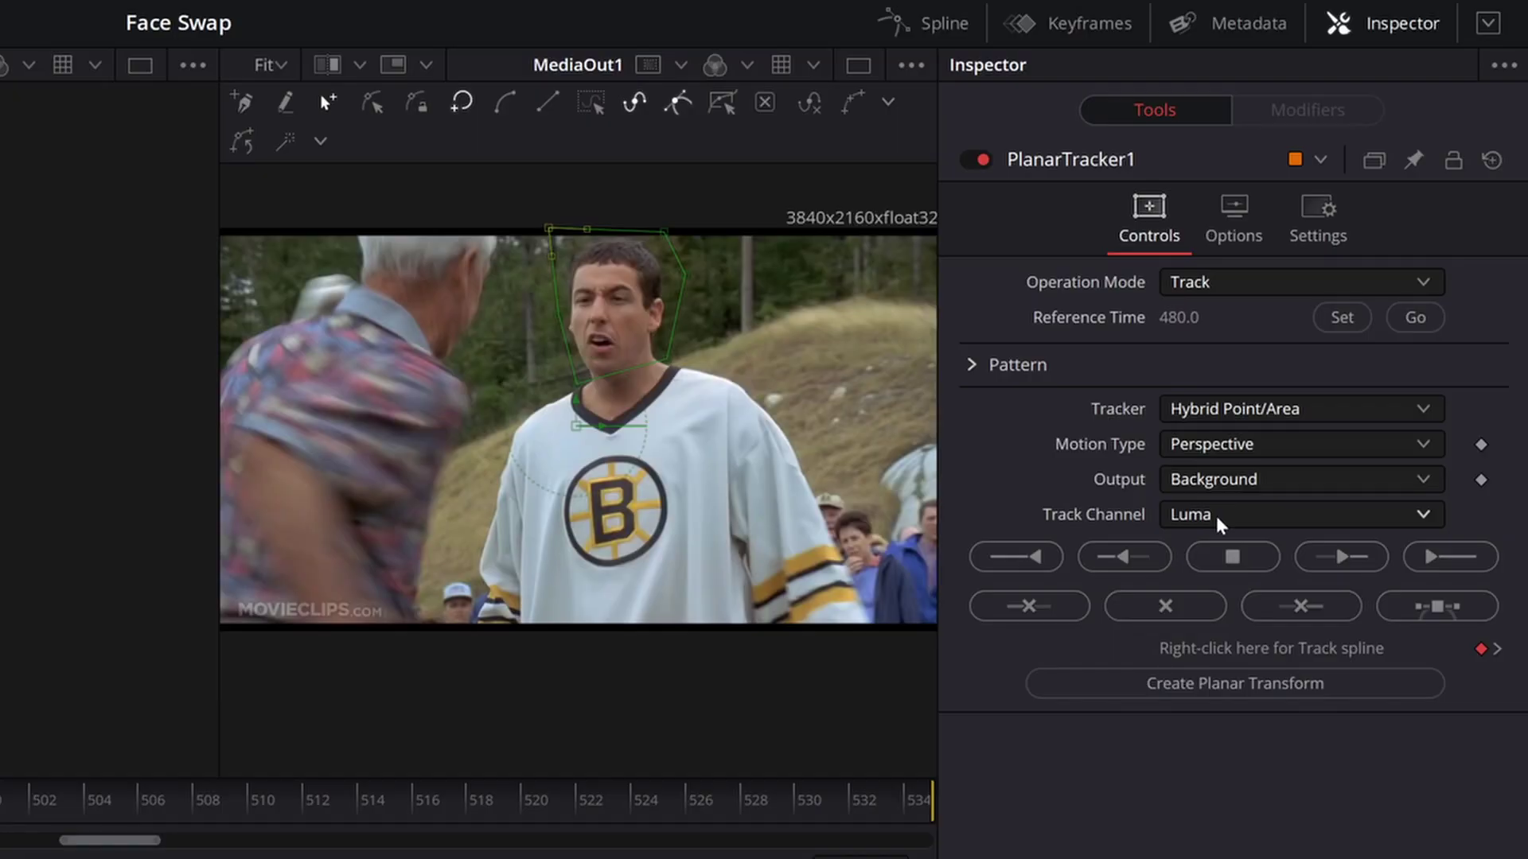
{"action": "left_click", "coordinate": [1349, 326]}
{"action": "left_click", "coordinate": [1348, 362]}
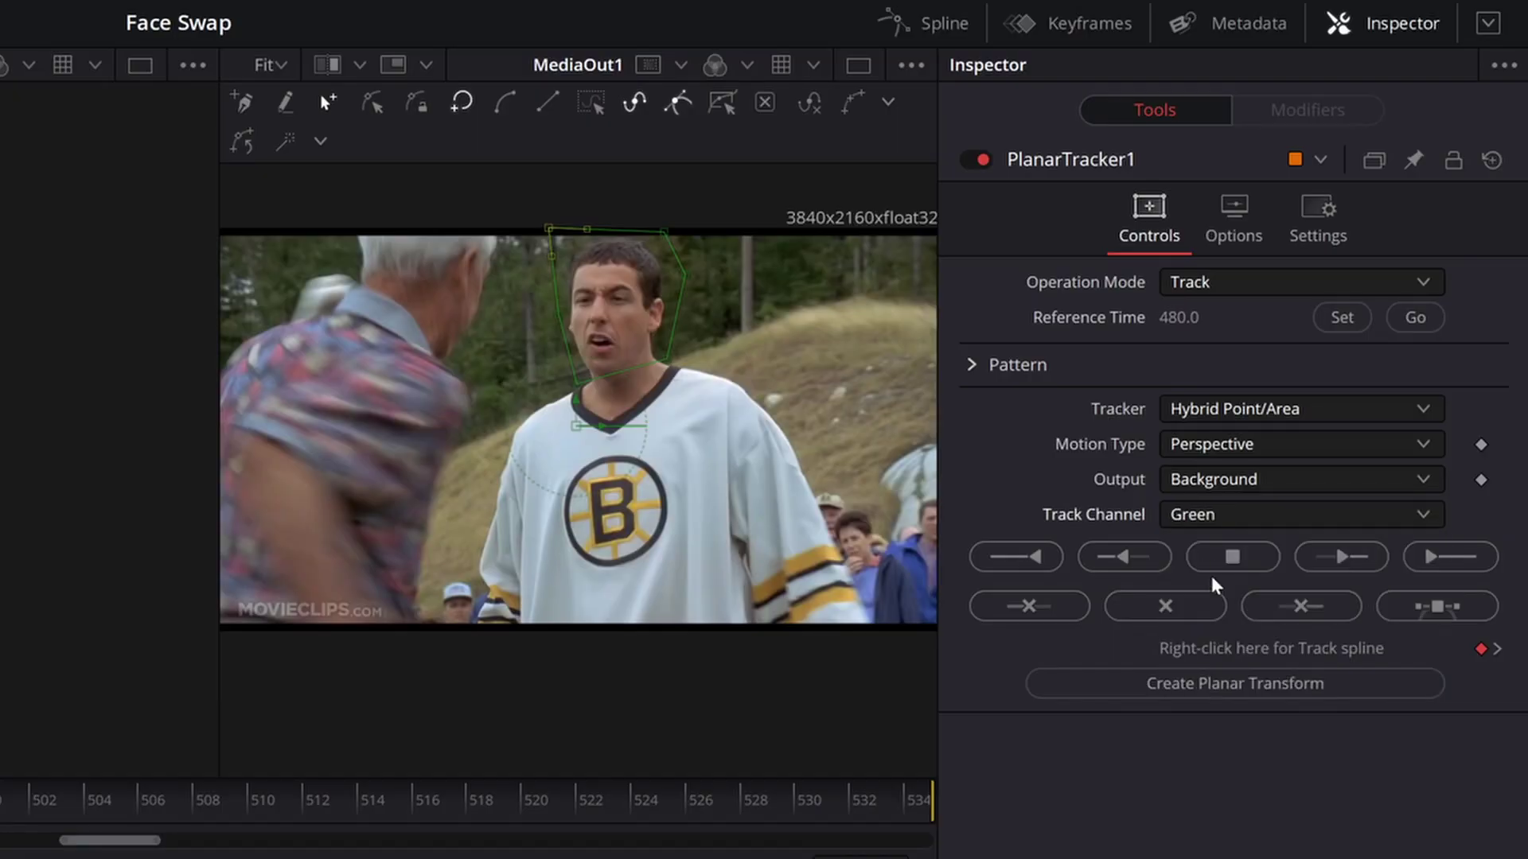
Step: Compare the red, green and blue channels of the footage in the viewer to judge the contrast around the man's head
{"action": "left_click", "coordinate": [745, 67]}
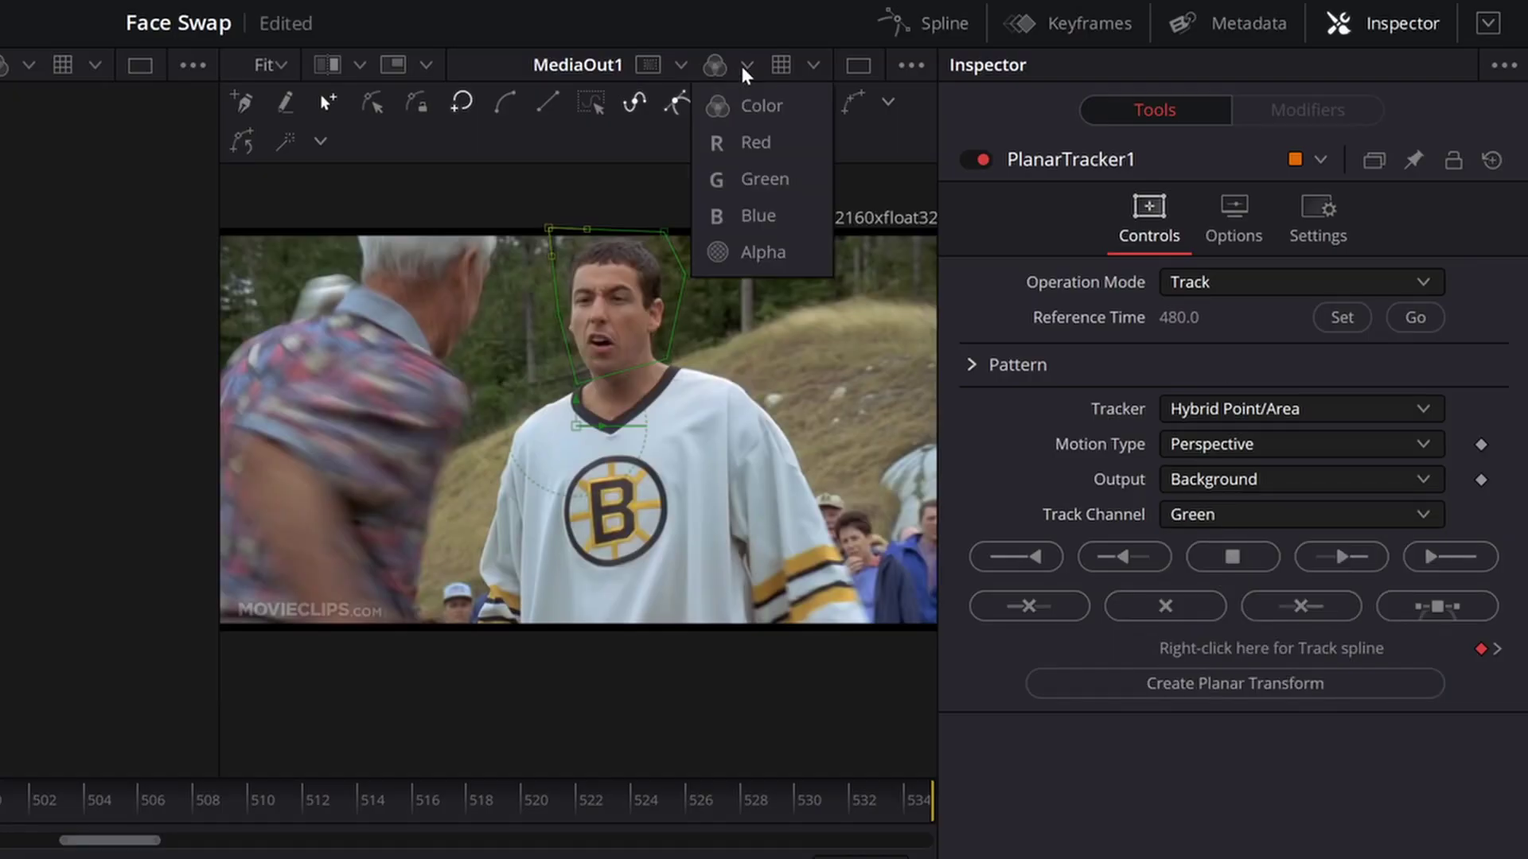
{"action": "left_click", "coordinate": [736, 143]}
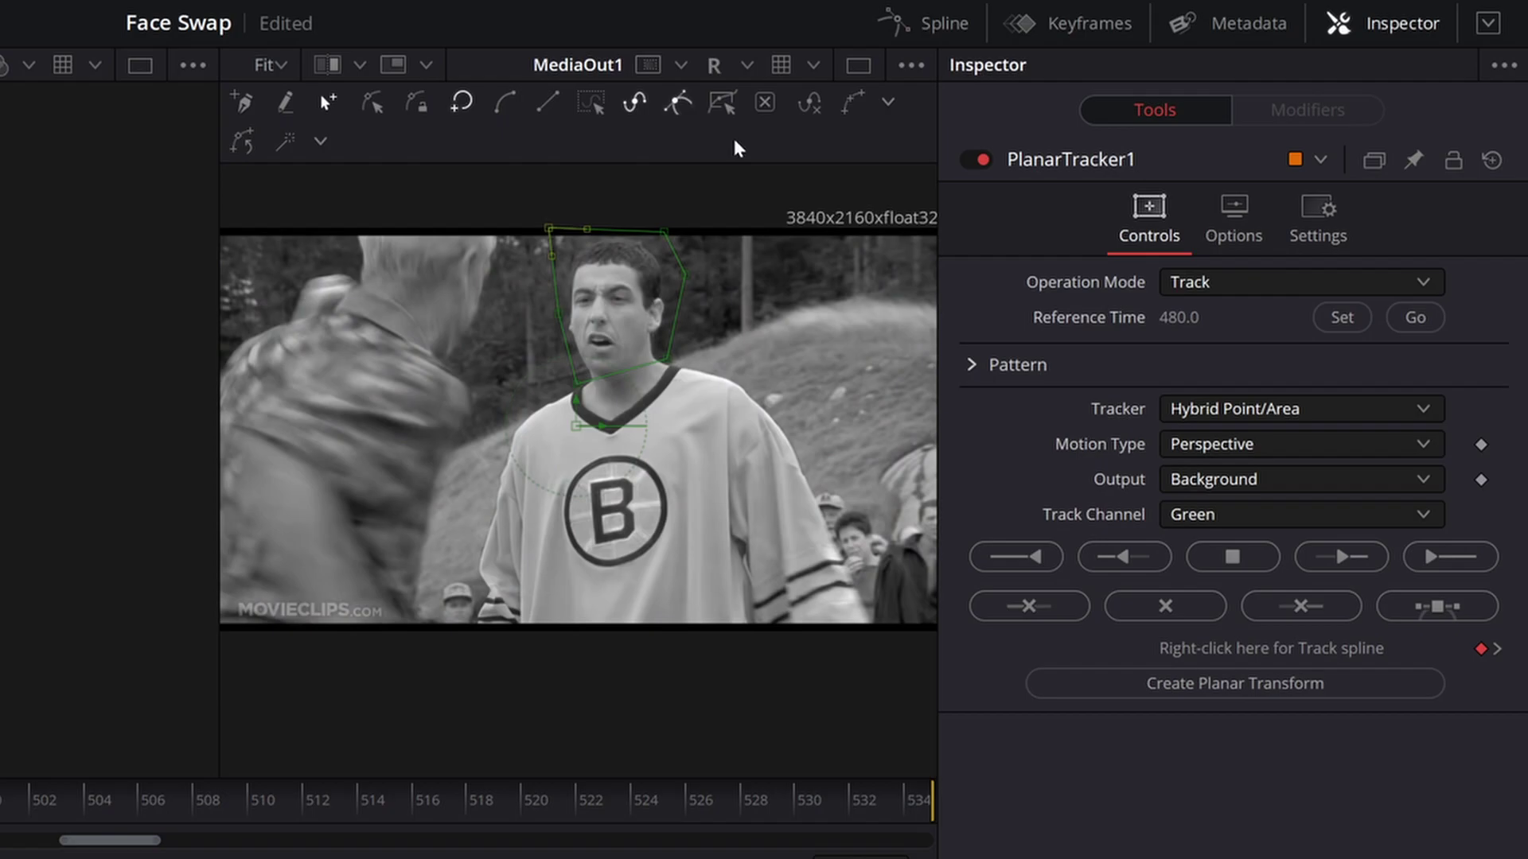
{"action": "left_click", "coordinate": [742, 70]}
{"action": "left_click", "coordinate": [762, 176]}
{"action": "left_click", "coordinate": [752, 70]}
{"action": "left_click", "coordinate": [763, 218]}
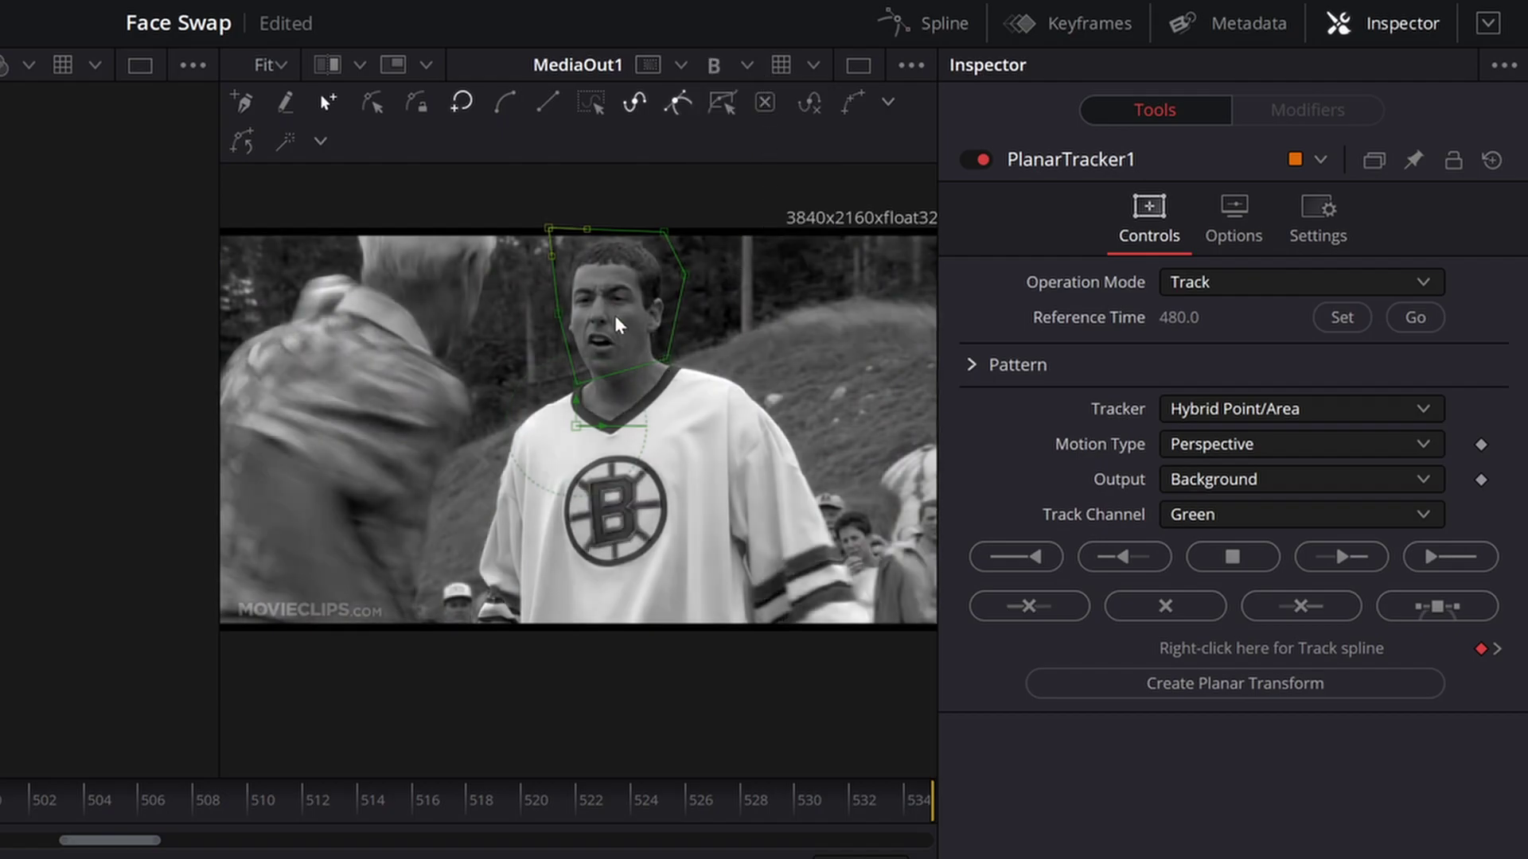
{"action": "left_click", "coordinate": [747, 67]}
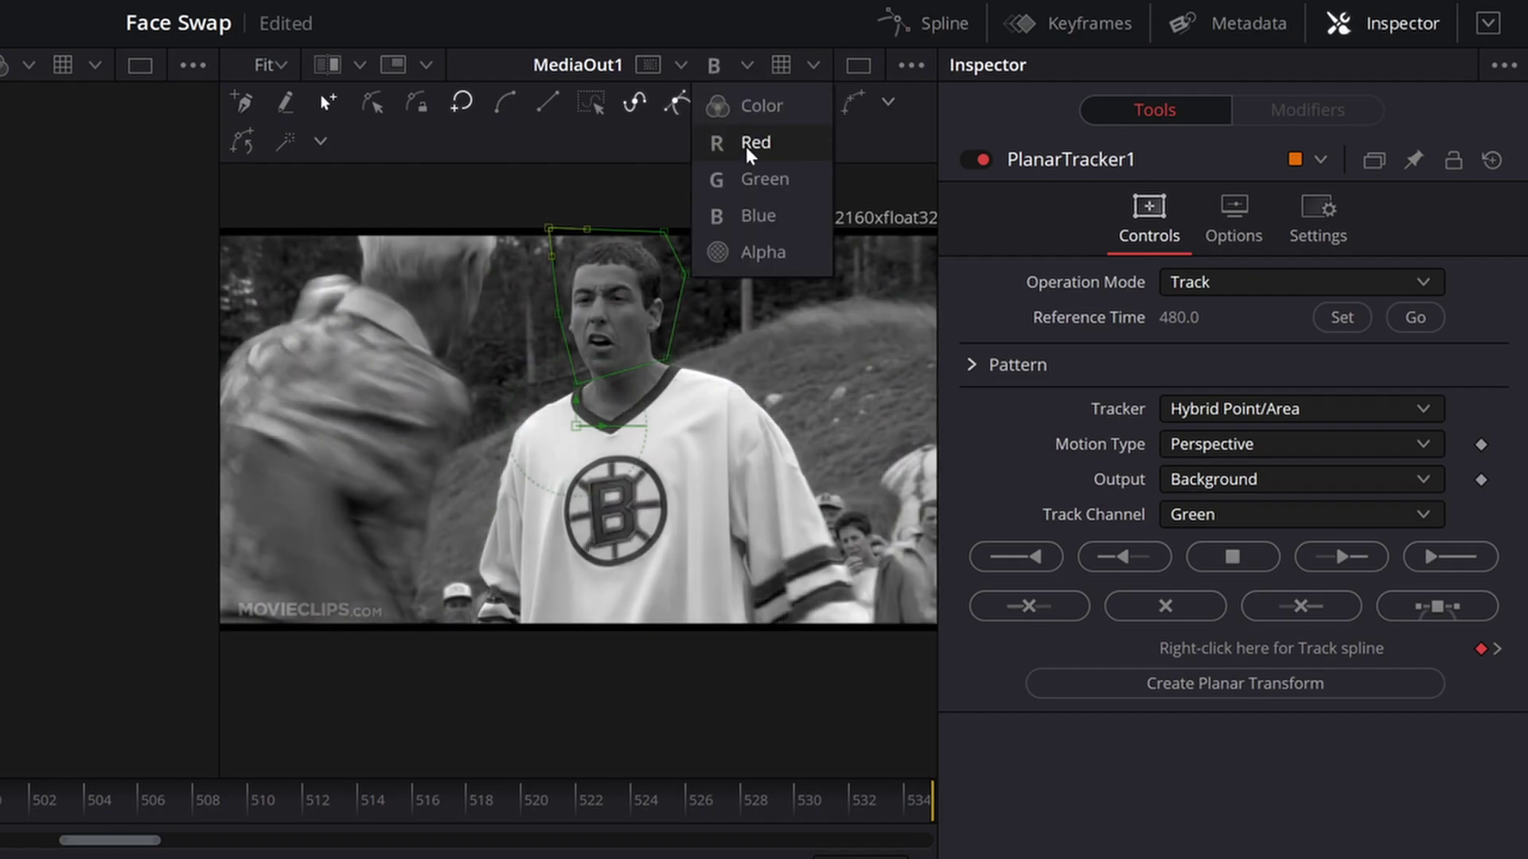
{"action": "left_click", "coordinate": [748, 191]}
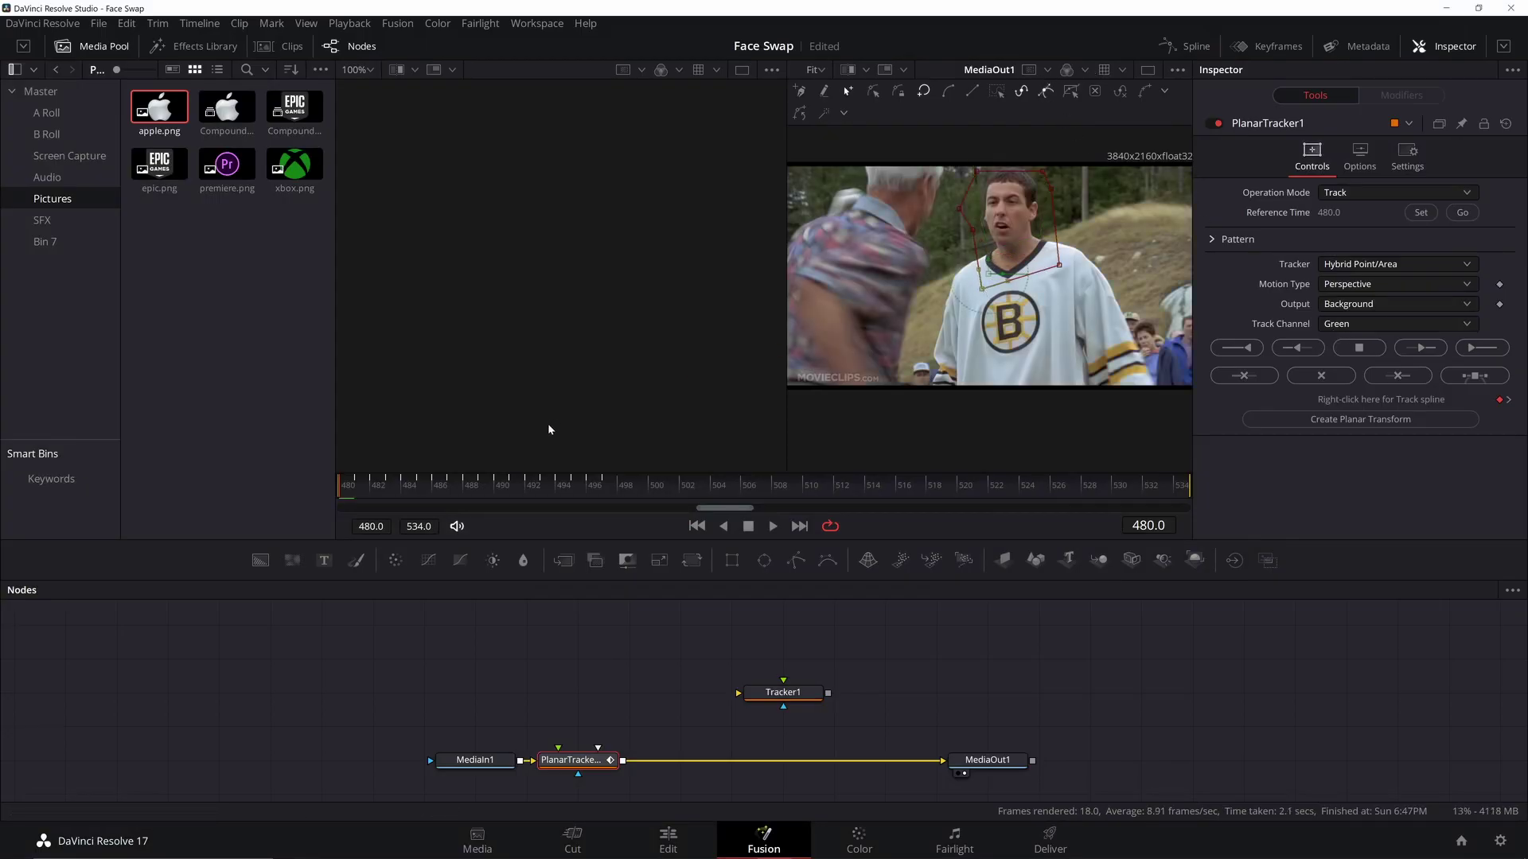
Step: Track the outline forward from frame 480, and repeat the track with the motion type set to Translation
{"action": "left_click", "coordinate": [1476, 349]}
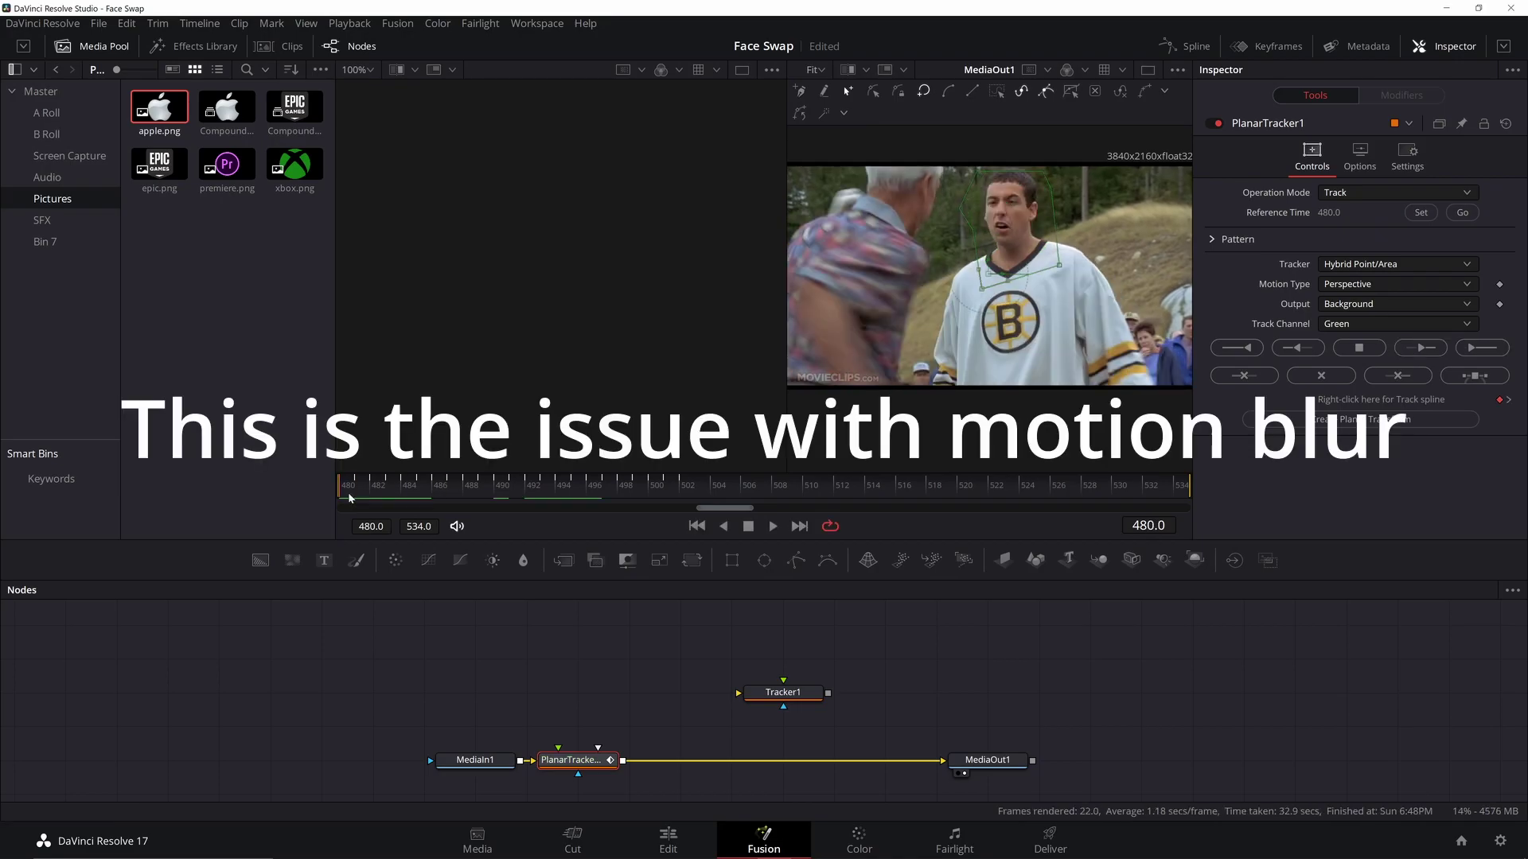
{"action": "left_click", "coordinate": [1390, 285]}
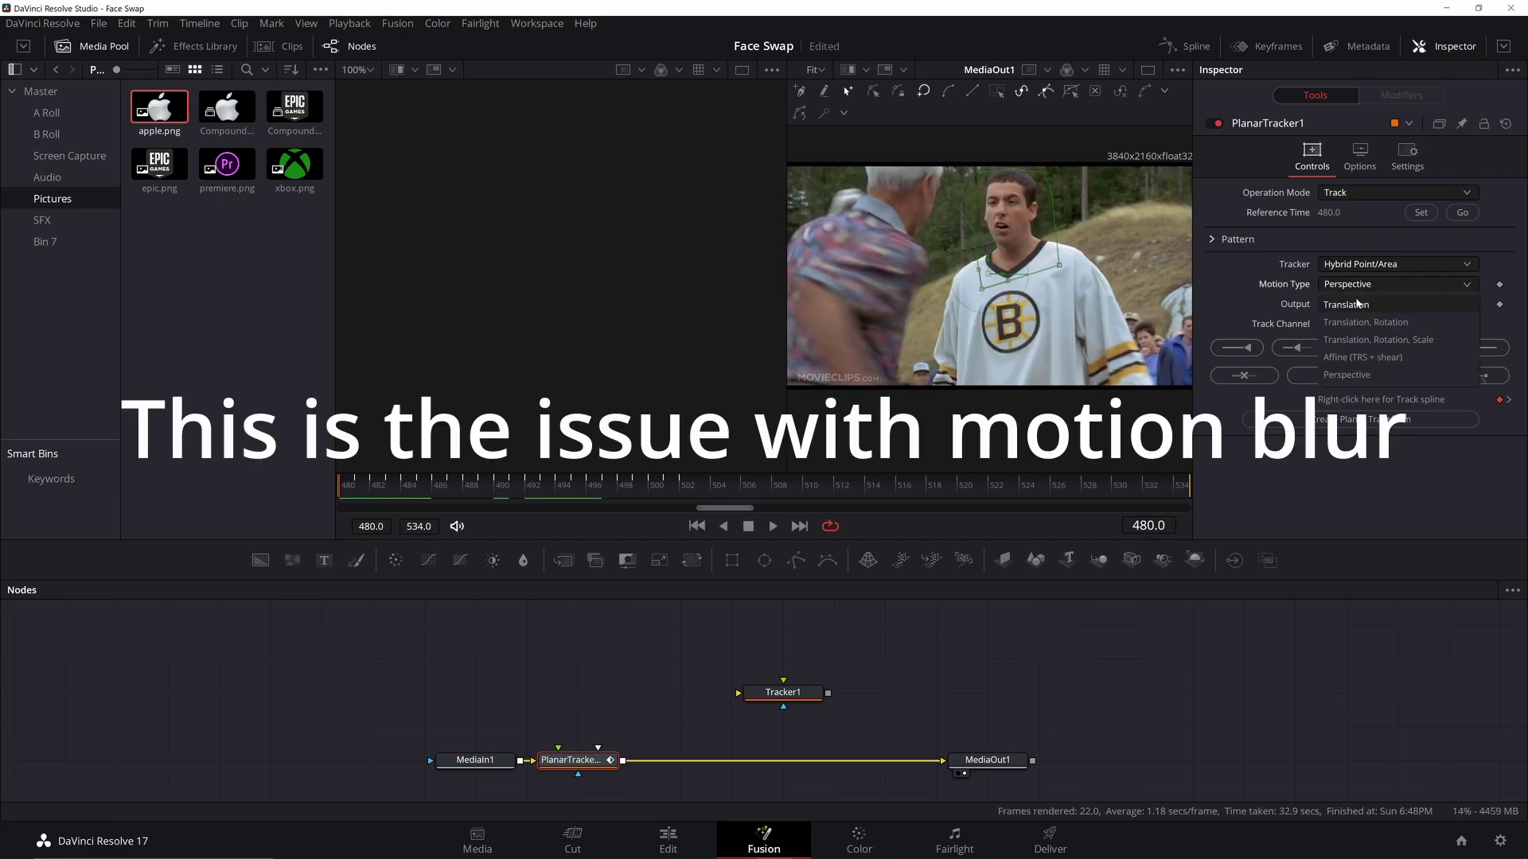
{"action": "left_click", "coordinate": [1358, 304]}
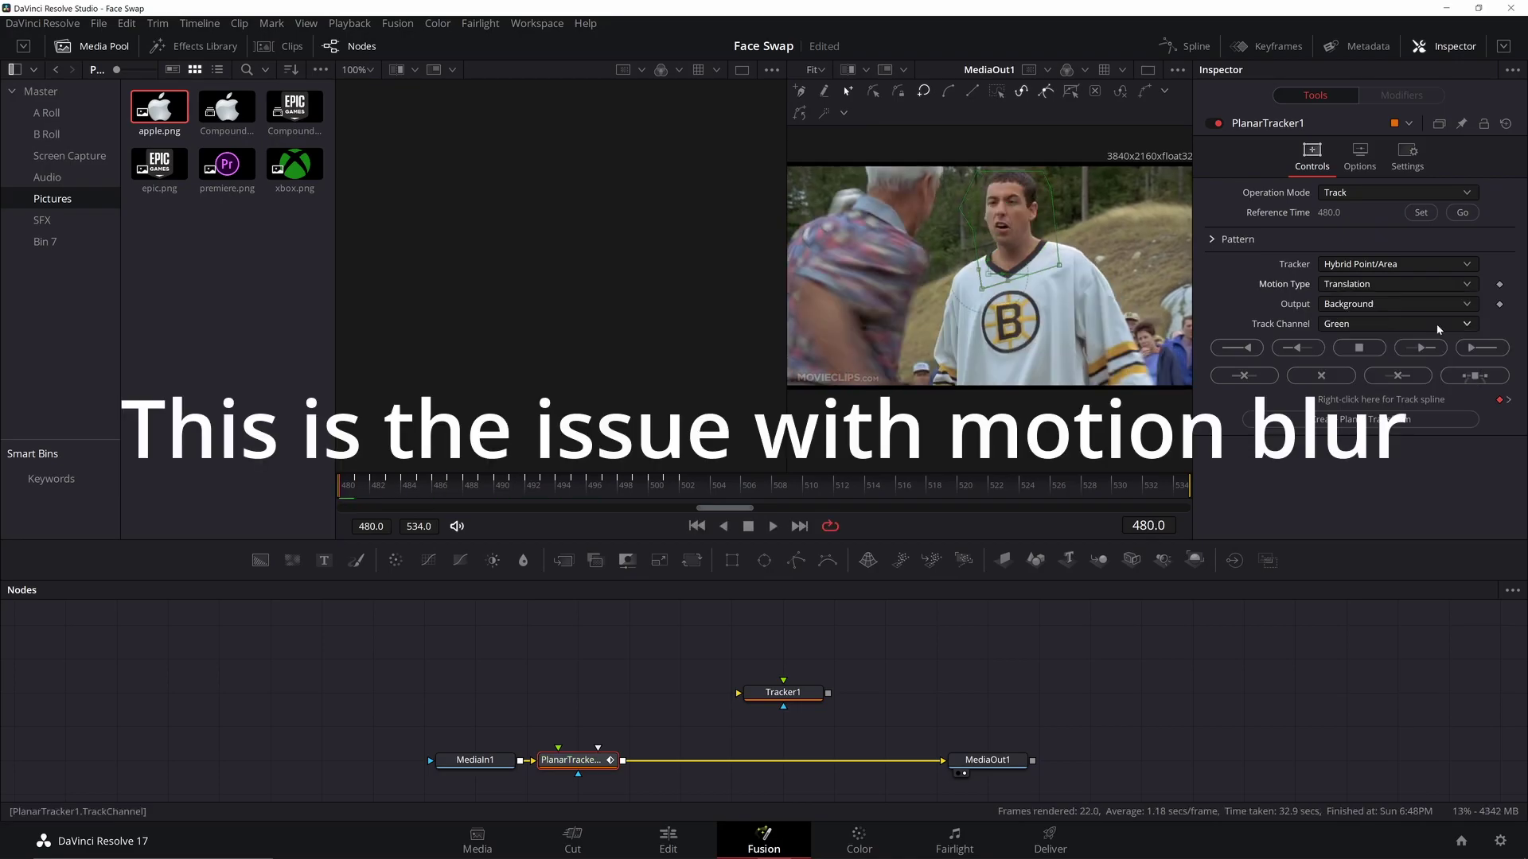
{"action": "left_click", "coordinate": [1490, 348]}
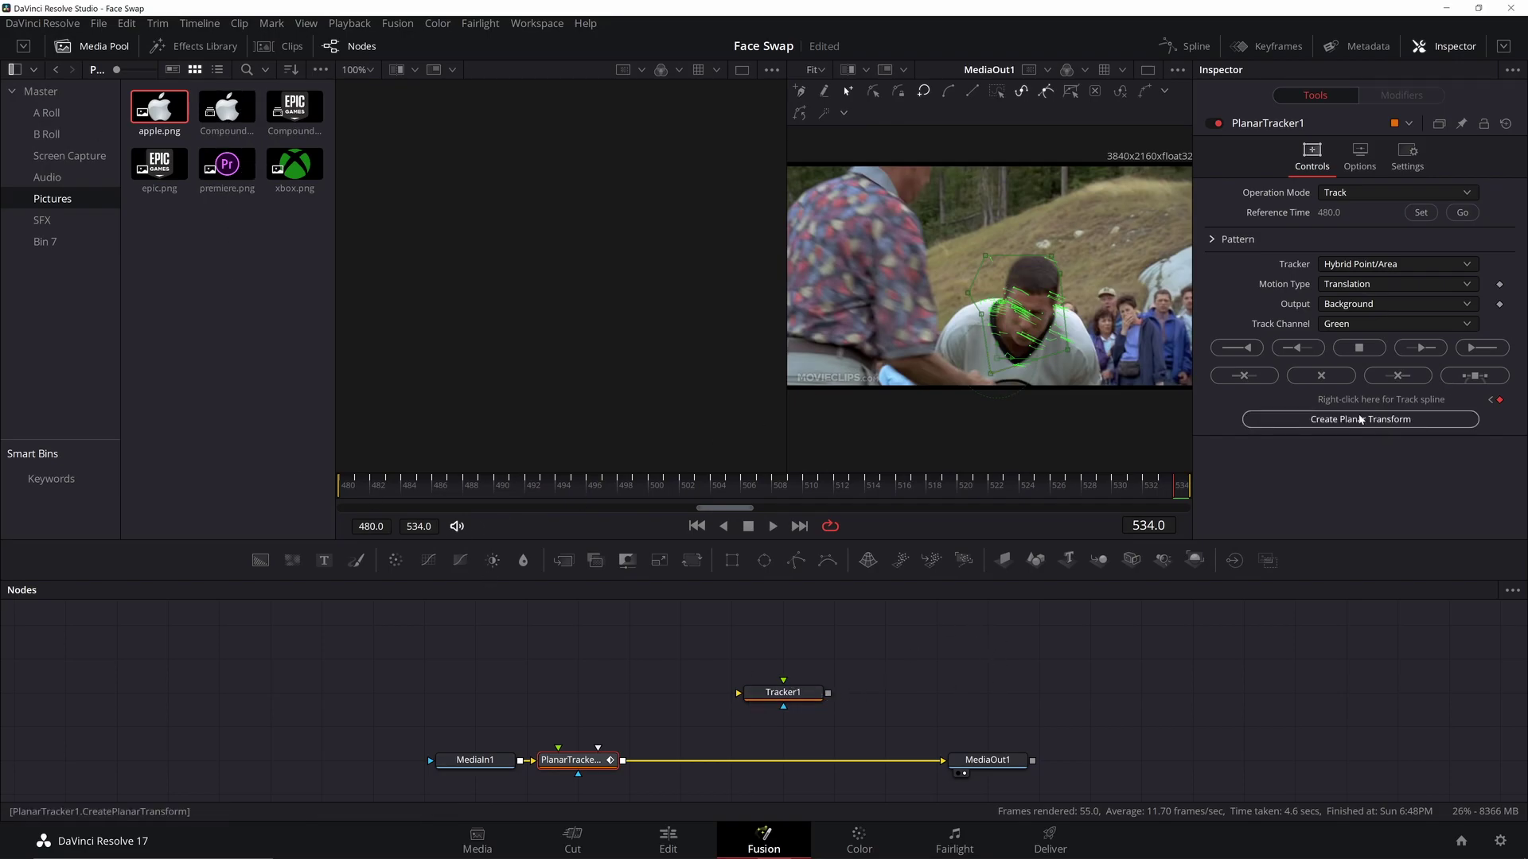
Step: Create a planar transform from the track and add apple.png to the node graph as its input
{"action": "left_click", "coordinate": [1353, 421]}
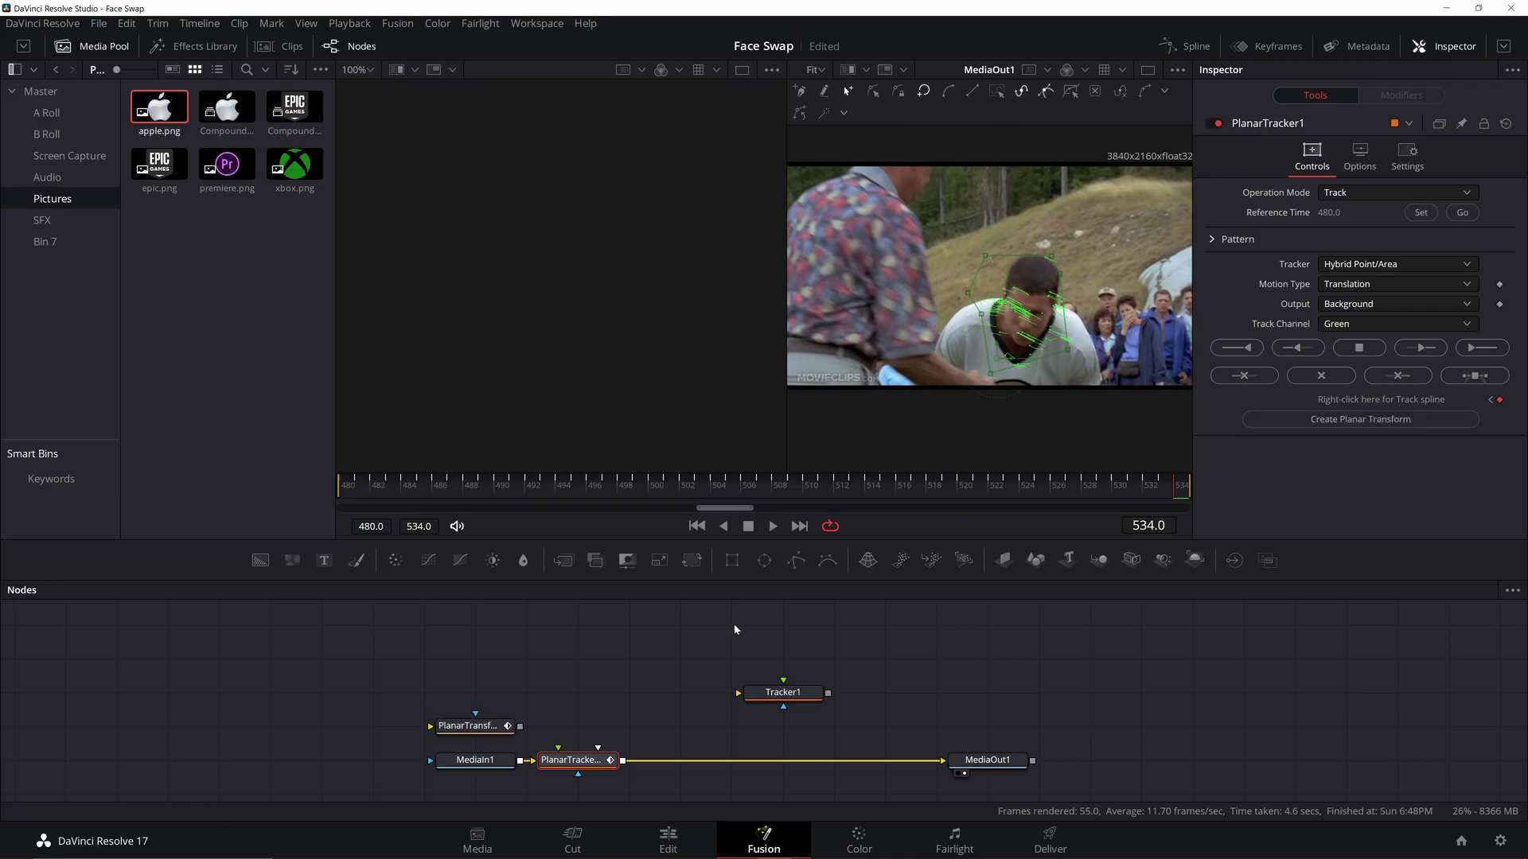
{"action": "left_click_drag", "start_coordinate": [464, 717], "coordinate": [617, 655]}
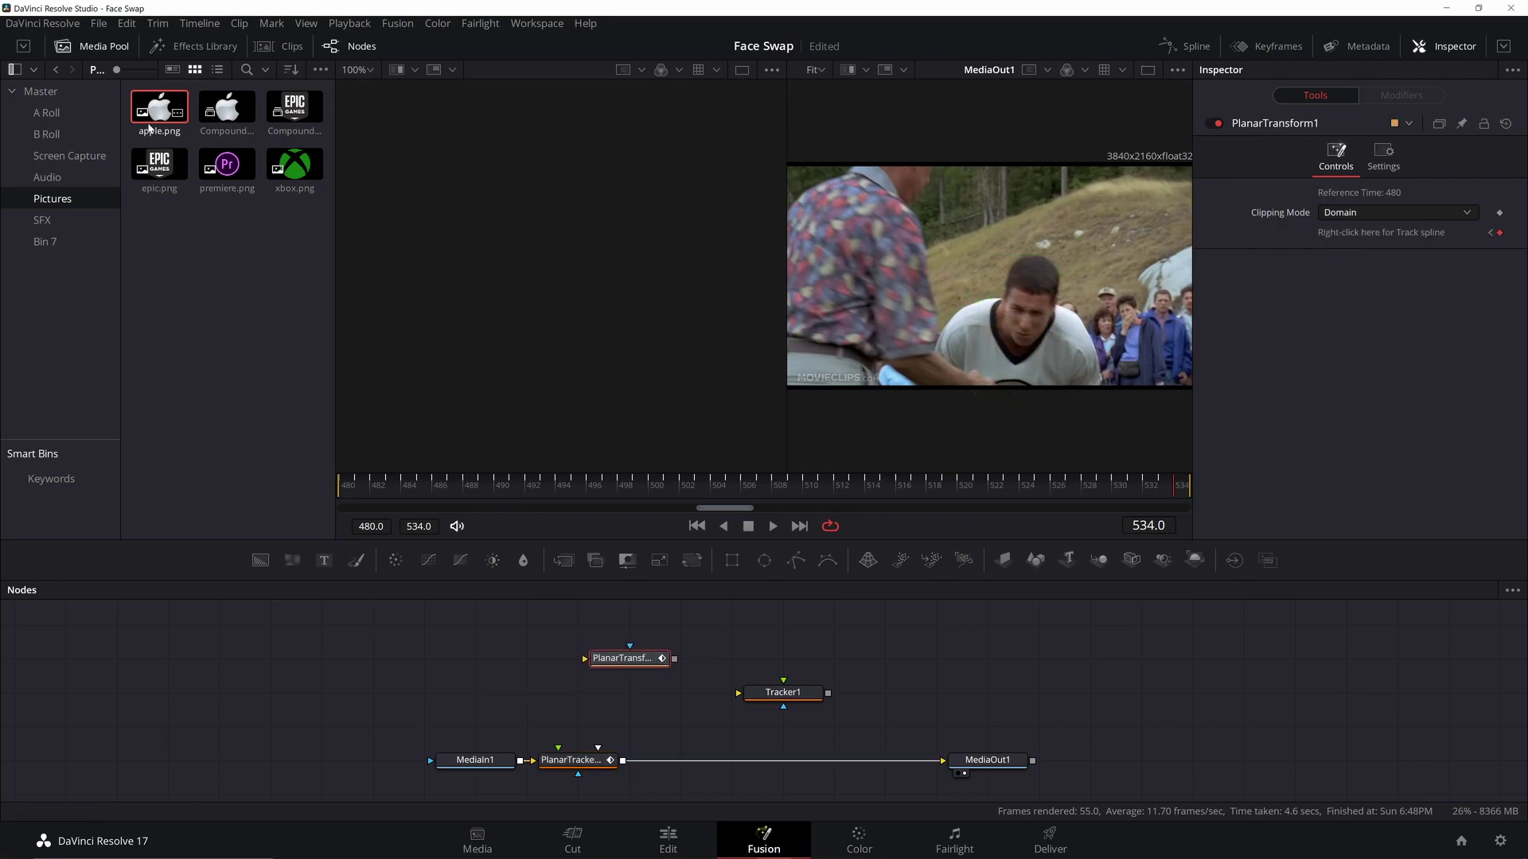
{"action": "left_click_drag", "start_coordinate": [159, 108], "coordinate": [586, 665]}
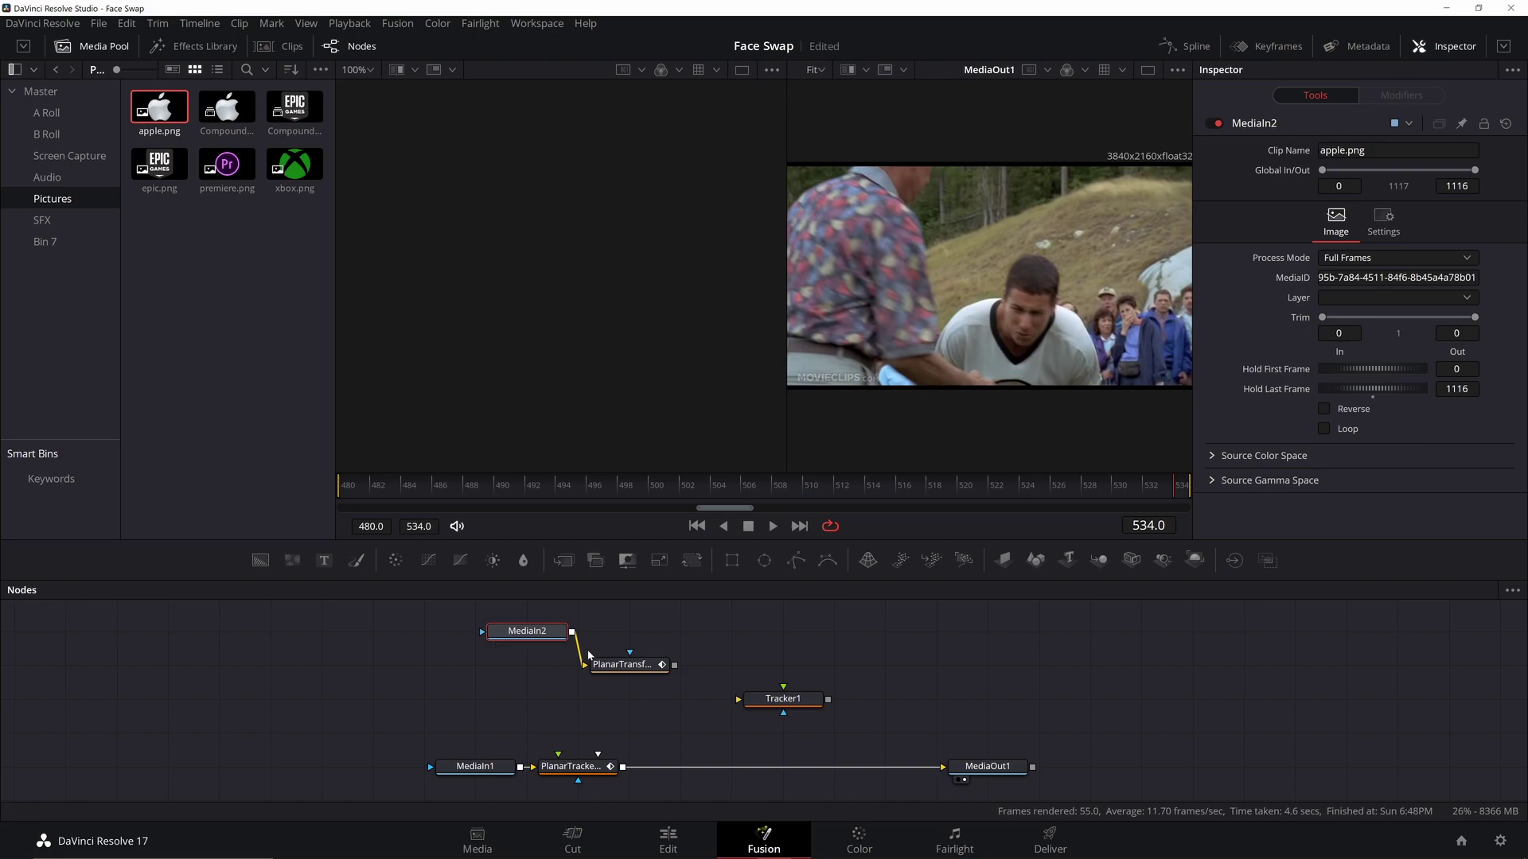
Step: Delete the planar transform node and add a Transform node fed by the apple.png node
{"action": "left_click", "coordinate": [635, 669]}
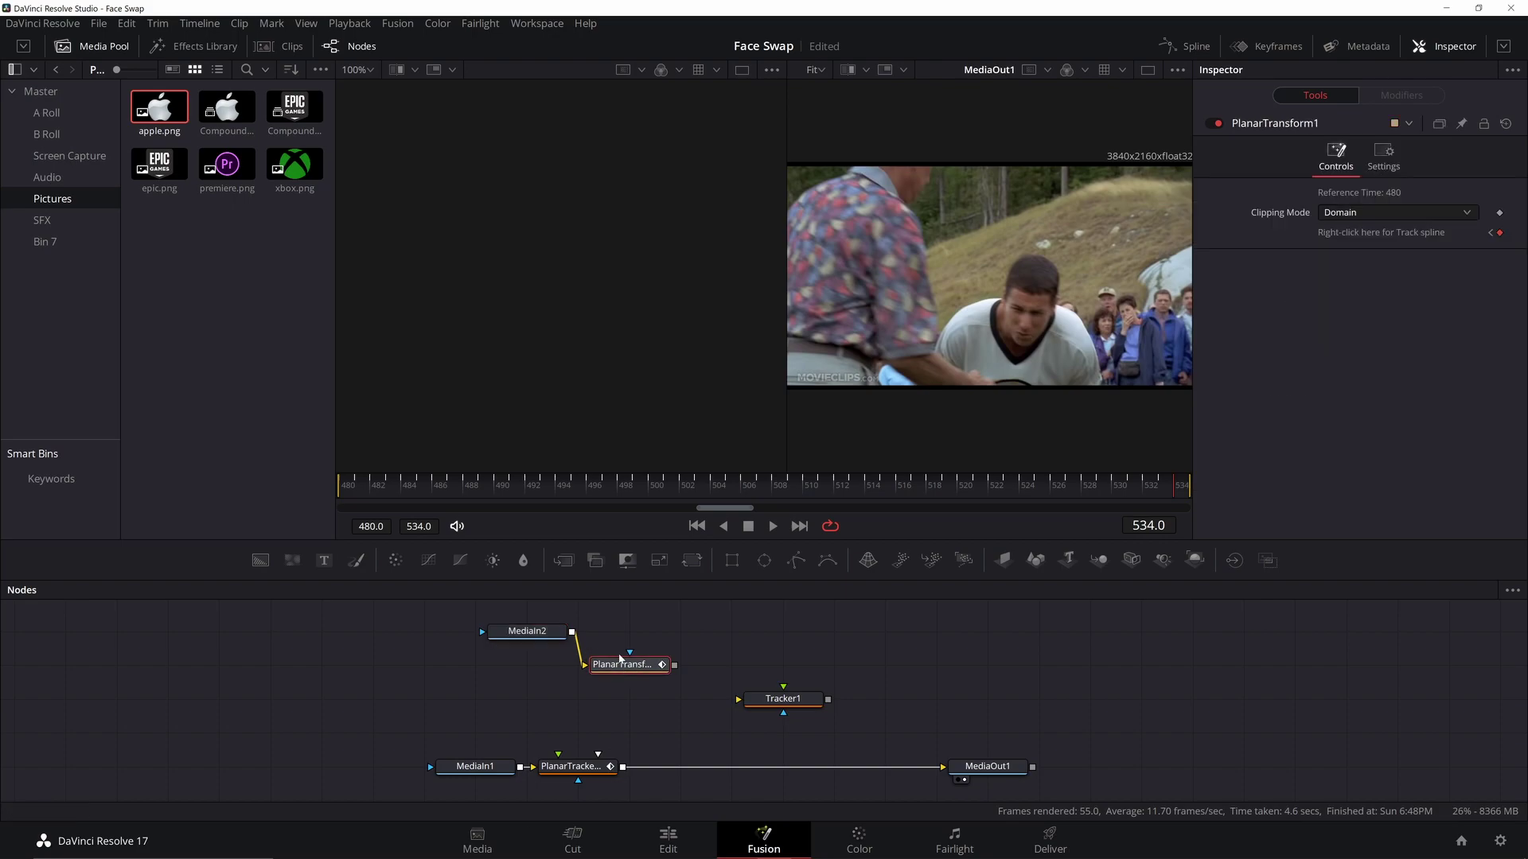
{"action": "key", "text": "Delete"}
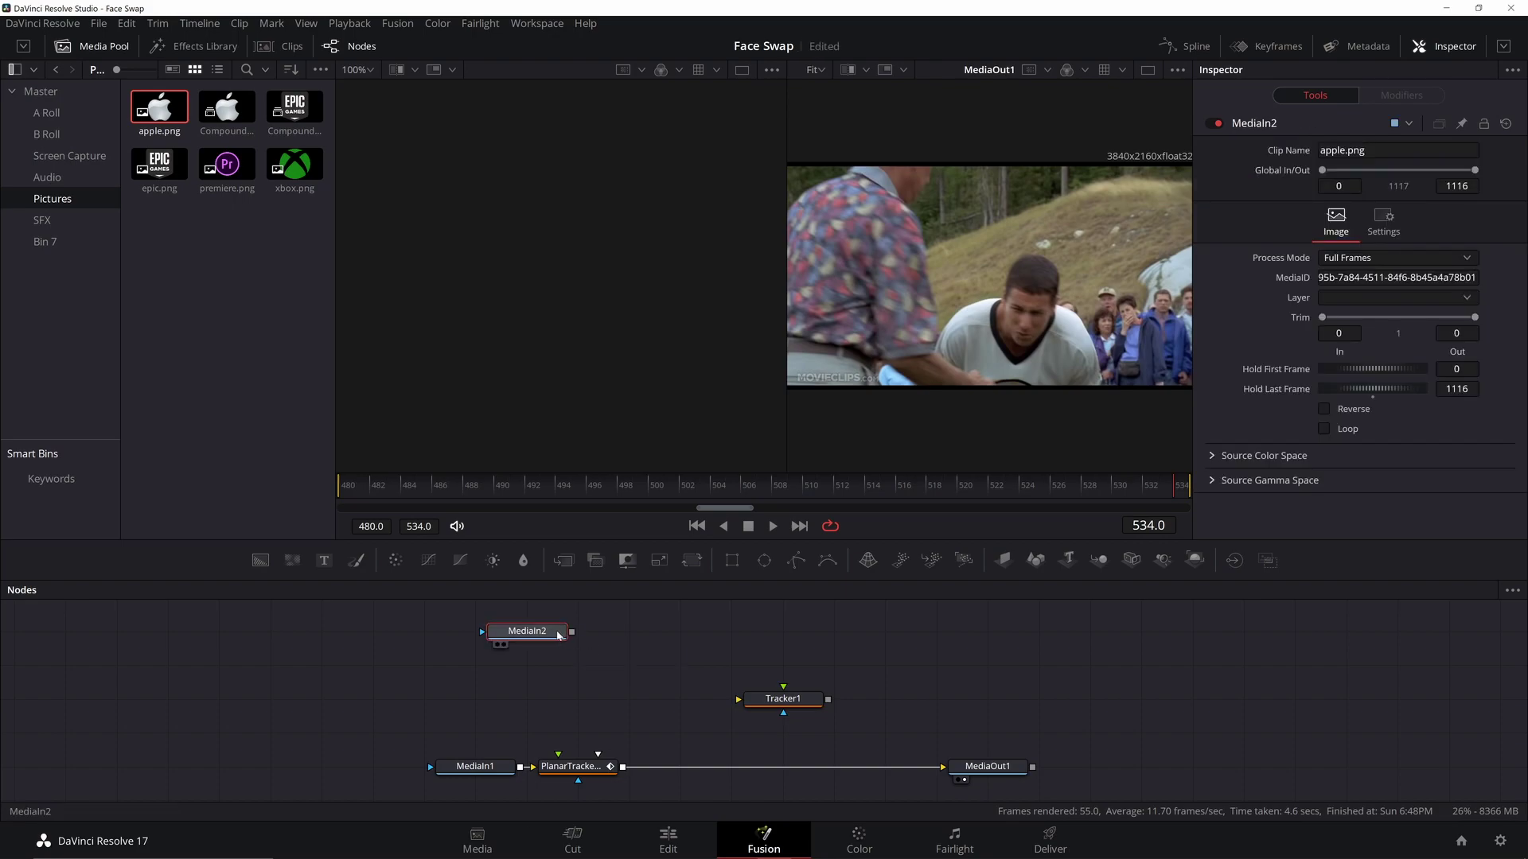
{"action": "key", "text": "shift+space"}
{"action": "type", "text": "tran"}
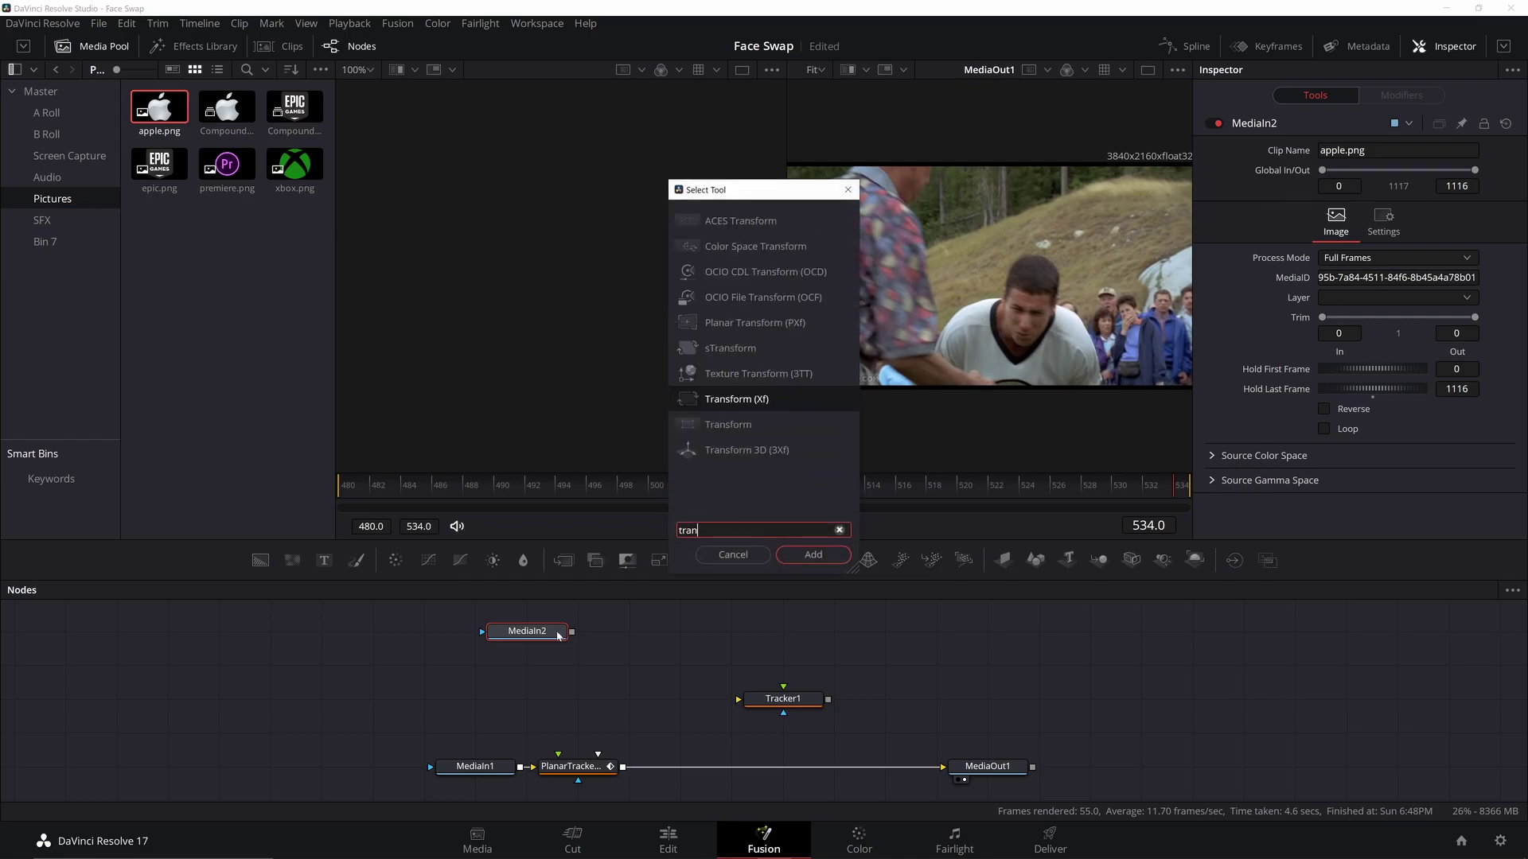
{"action": "type", "text": "s"}
{"action": "key", "text": "Return"}
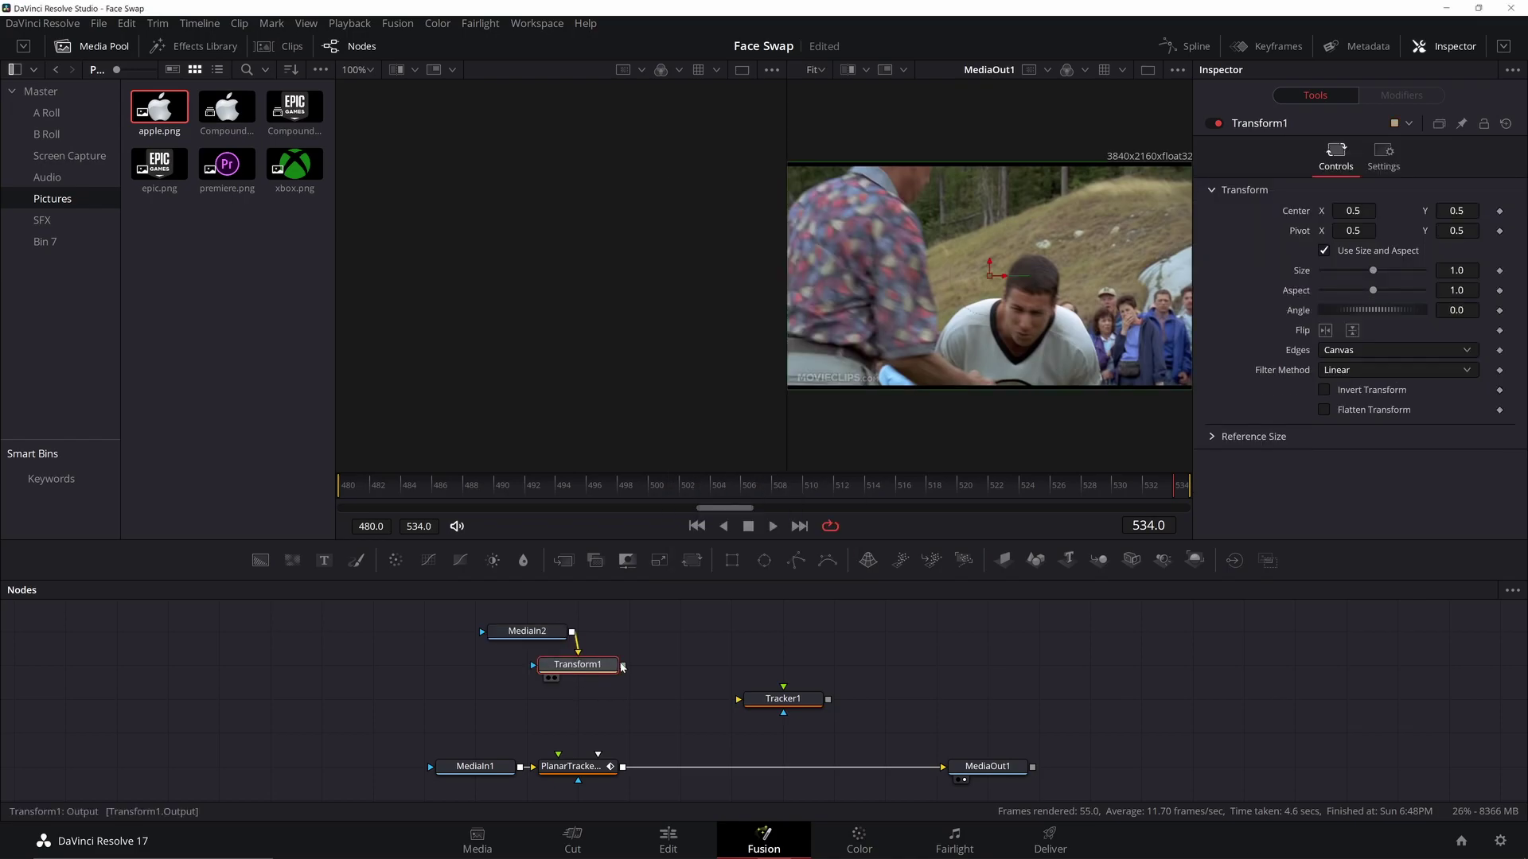
Step: Connect the Transform output to the planar tracker's Corner Pin 1 input and line up both apple nodes above the tracker
{"action": "left_click_drag", "start_coordinate": [622, 665], "coordinate": [557, 758]}
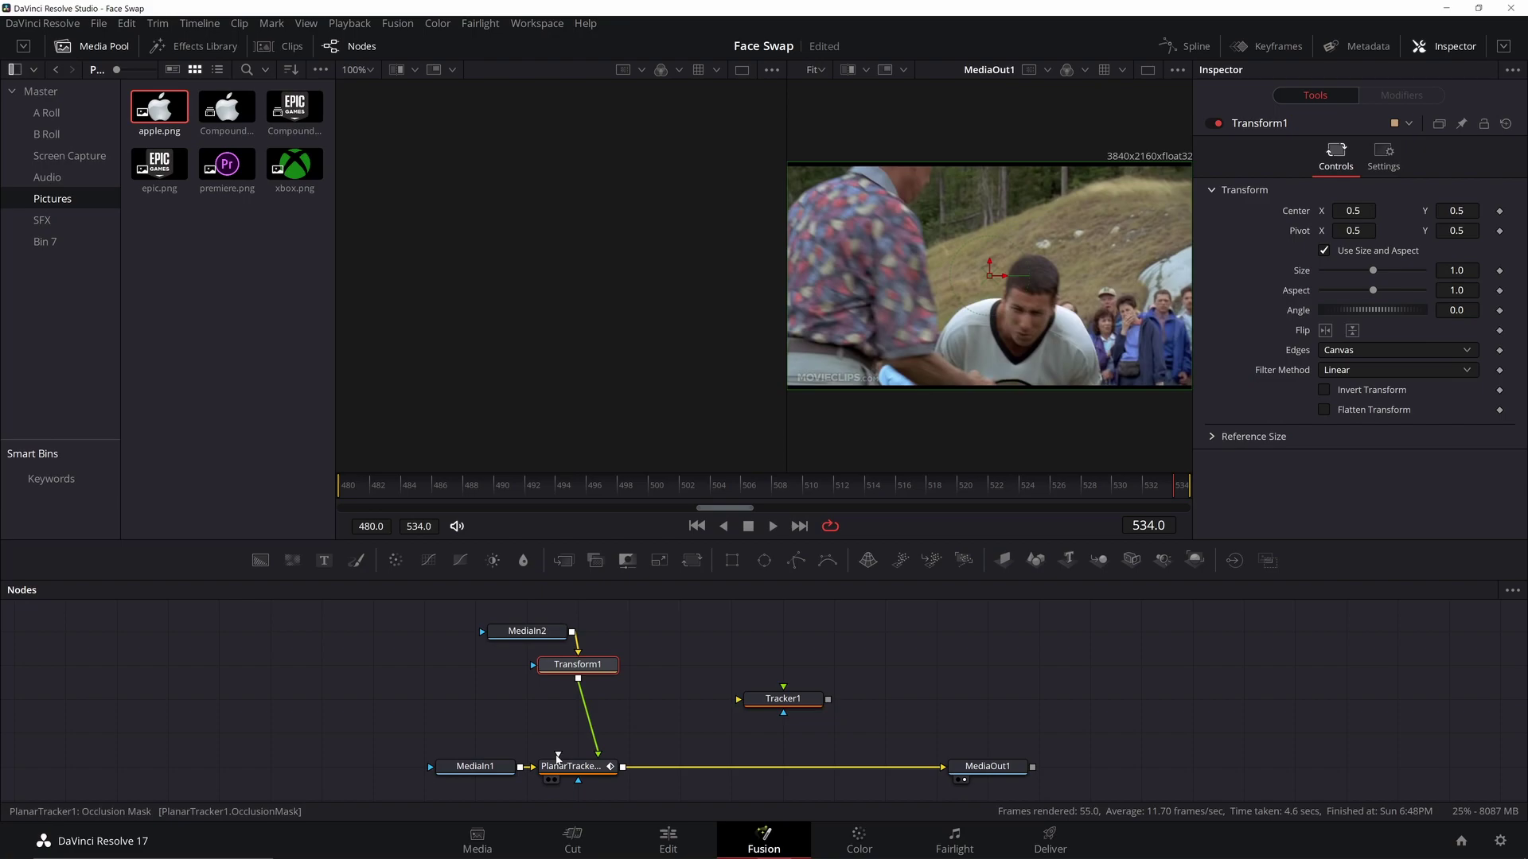
{"action": "left_click_drag", "start_coordinate": [579, 669], "coordinate": [579, 737]}
{"action": "left_click_drag", "start_coordinate": [528, 637], "coordinate": [578, 673]}
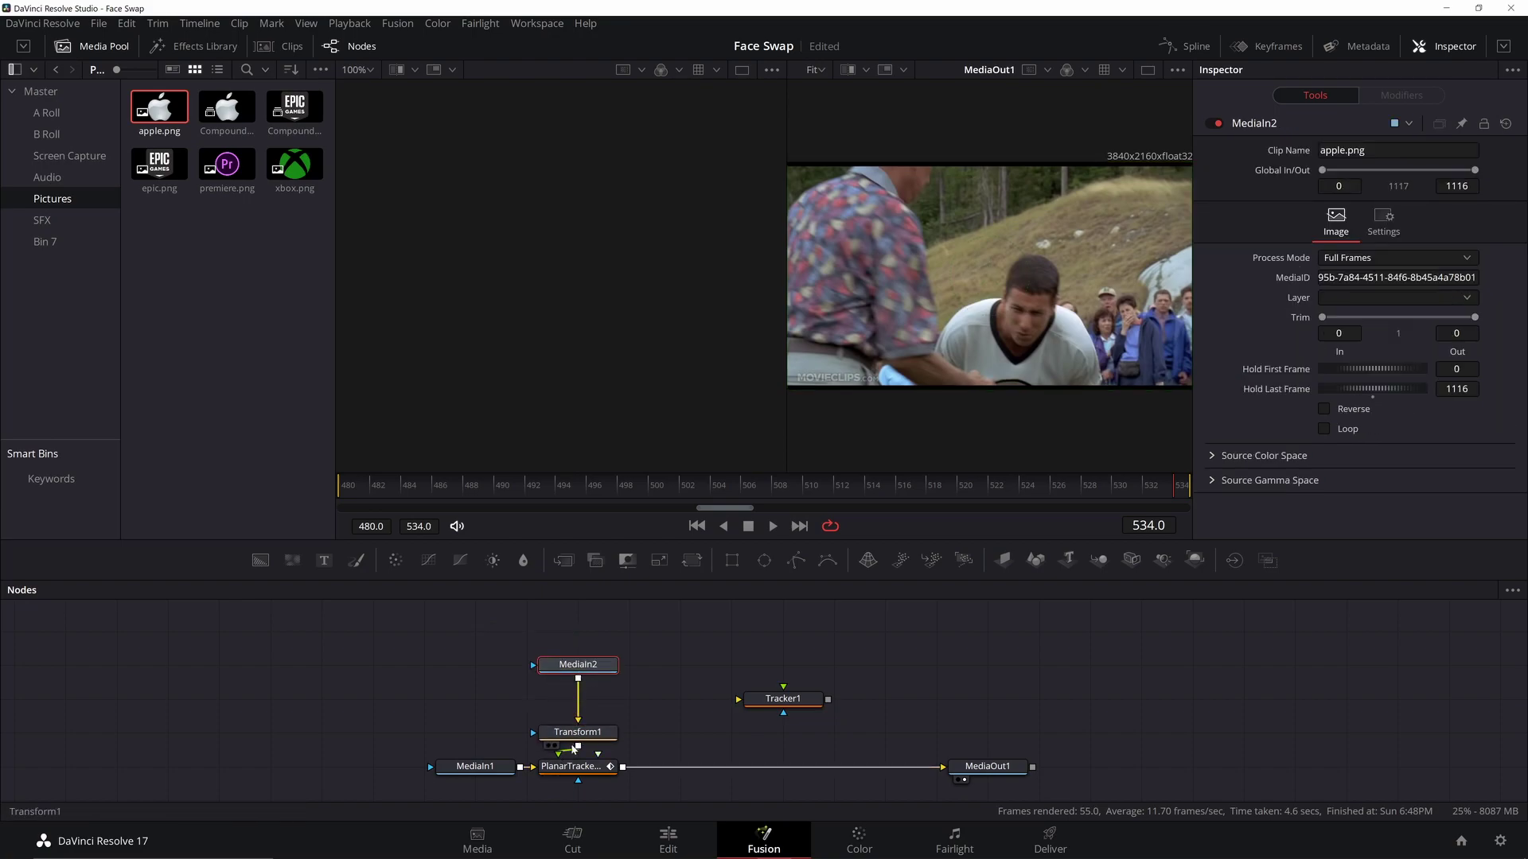
{"action": "left_click_drag", "start_coordinate": [578, 732], "coordinate": [578, 699]}
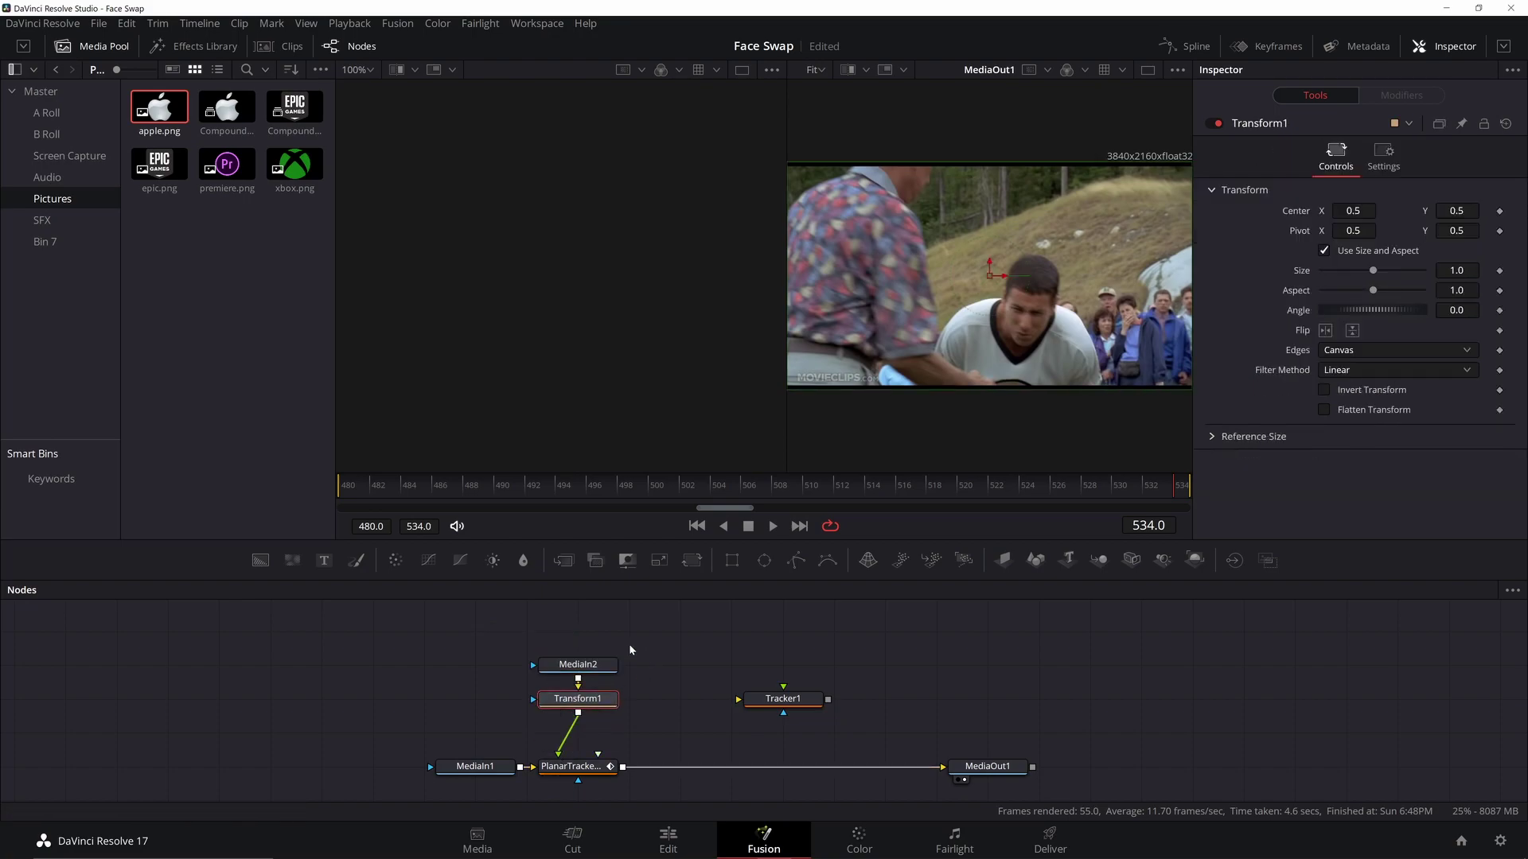
{"action": "left_click", "coordinate": [587, 668]}
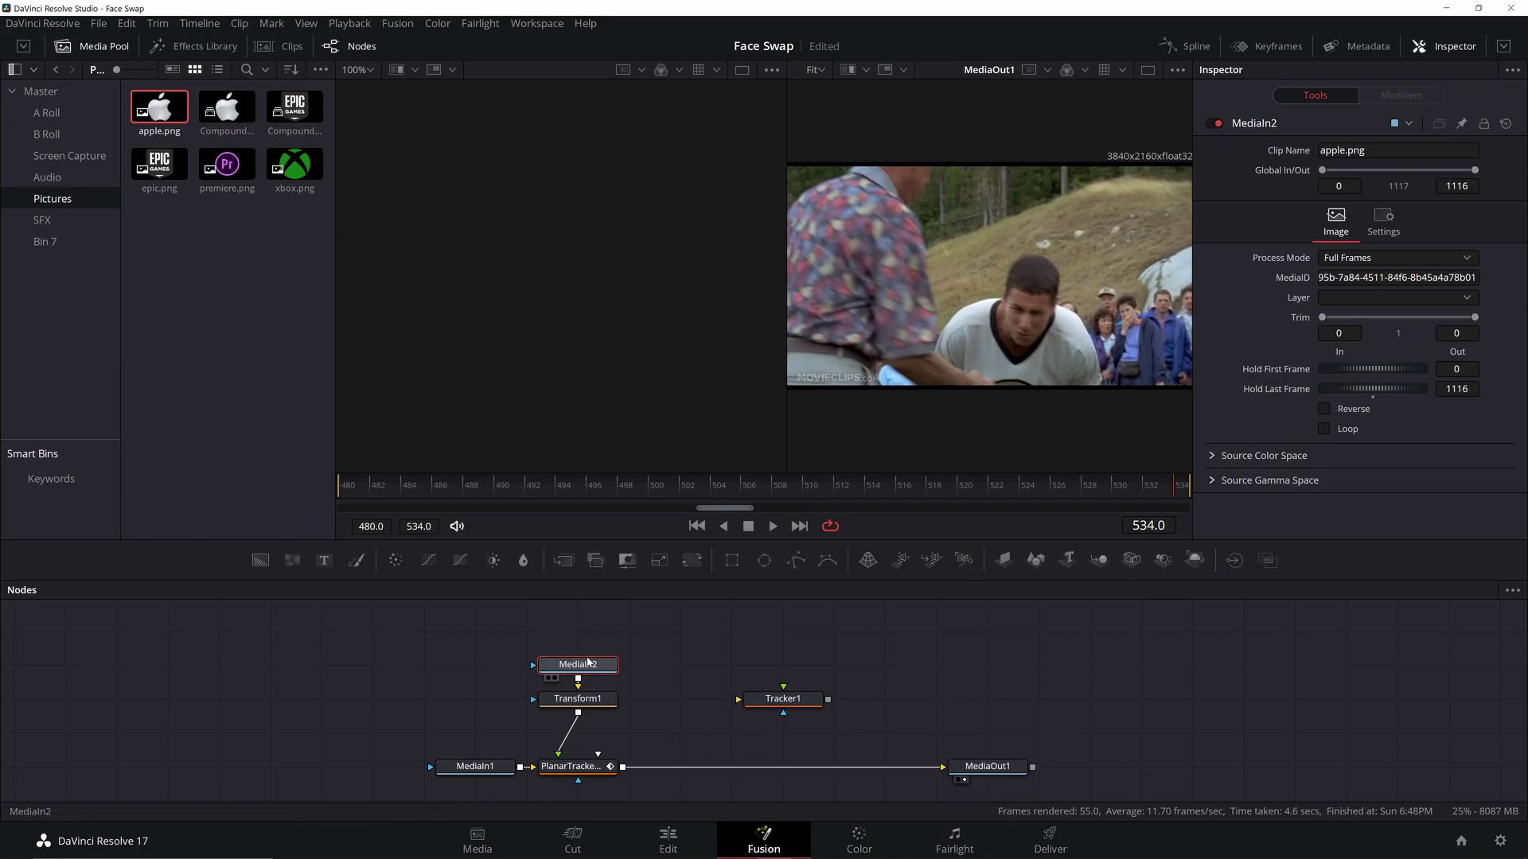
Step: Return to frame 480 and switch the planar tracker's operation mode to Corner Pin
{"action": "left_click", "coordinate": [582, 768]}
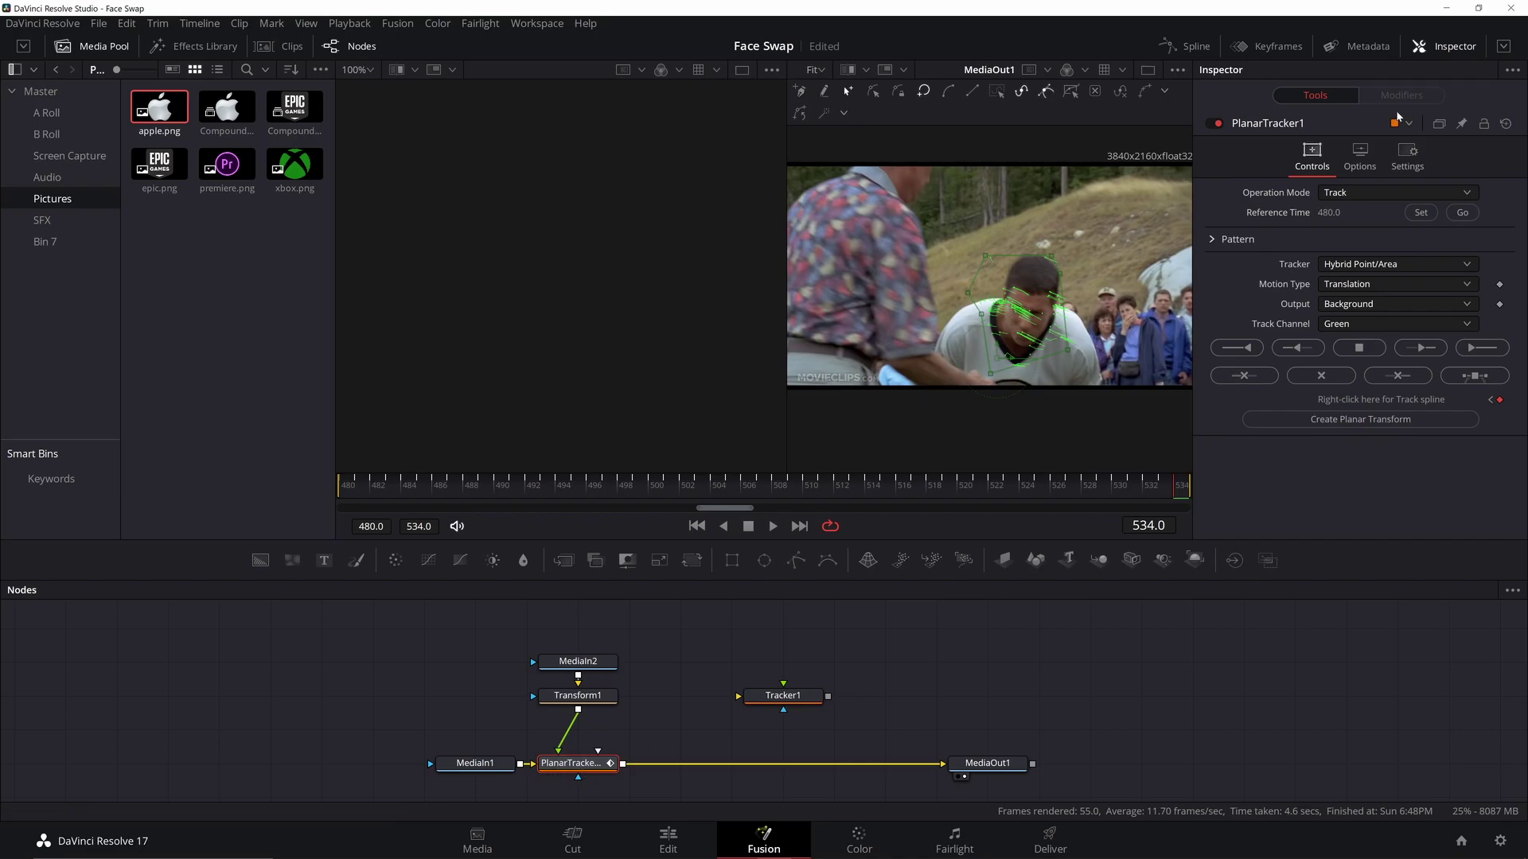
{"action": "left_click_drag", "start_coordinate": [358, 496], "coordinate": [342, 496]}
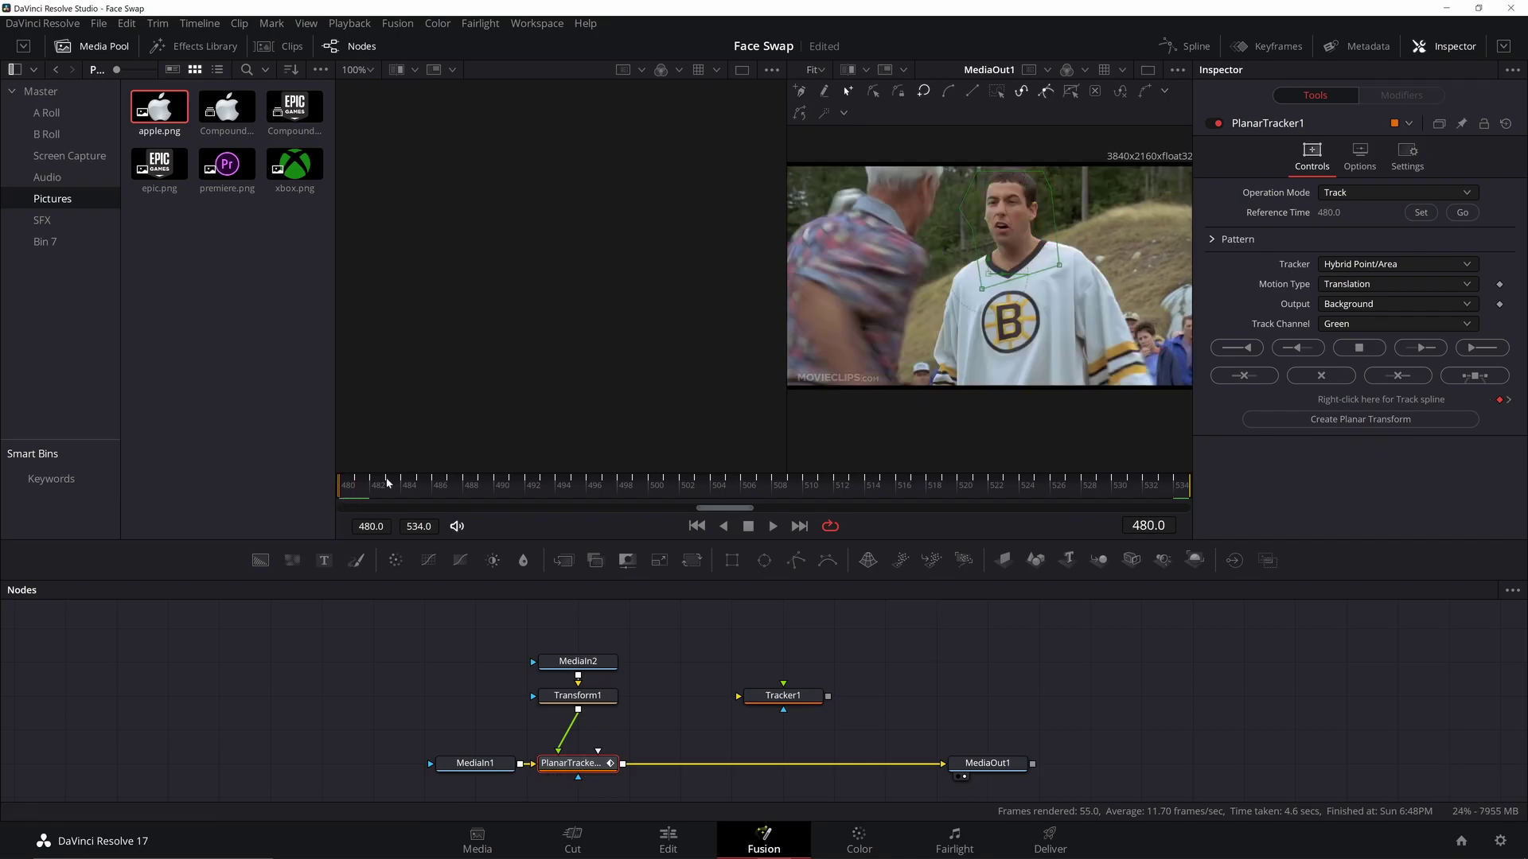
{"action": "left_click", "coordinate": [1350, 194]}
{"action": "left_click", "coordinate": [1352, 248]}
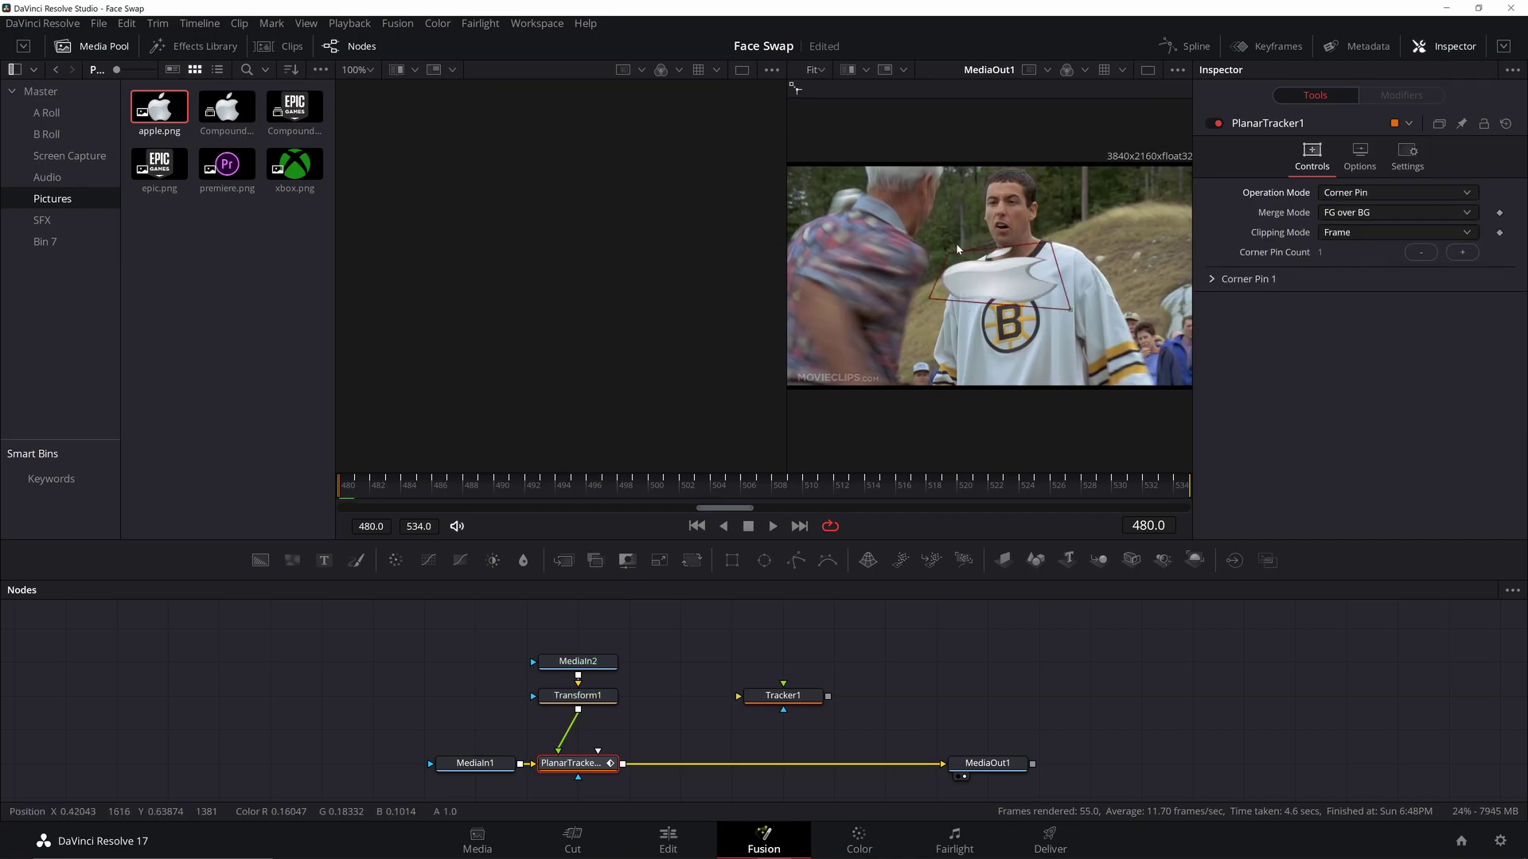
Step: Move the four corner pins so the apple logo covers the man's head at frame 480, and play back the composition
{"action": "left_click_drag", "start_coordinate": [947, 257], "coordinate": [967, 172]}
{"action": "left_click_drag", "start_coordinate": [1041, 242], "coordinate": [1063, 171]}
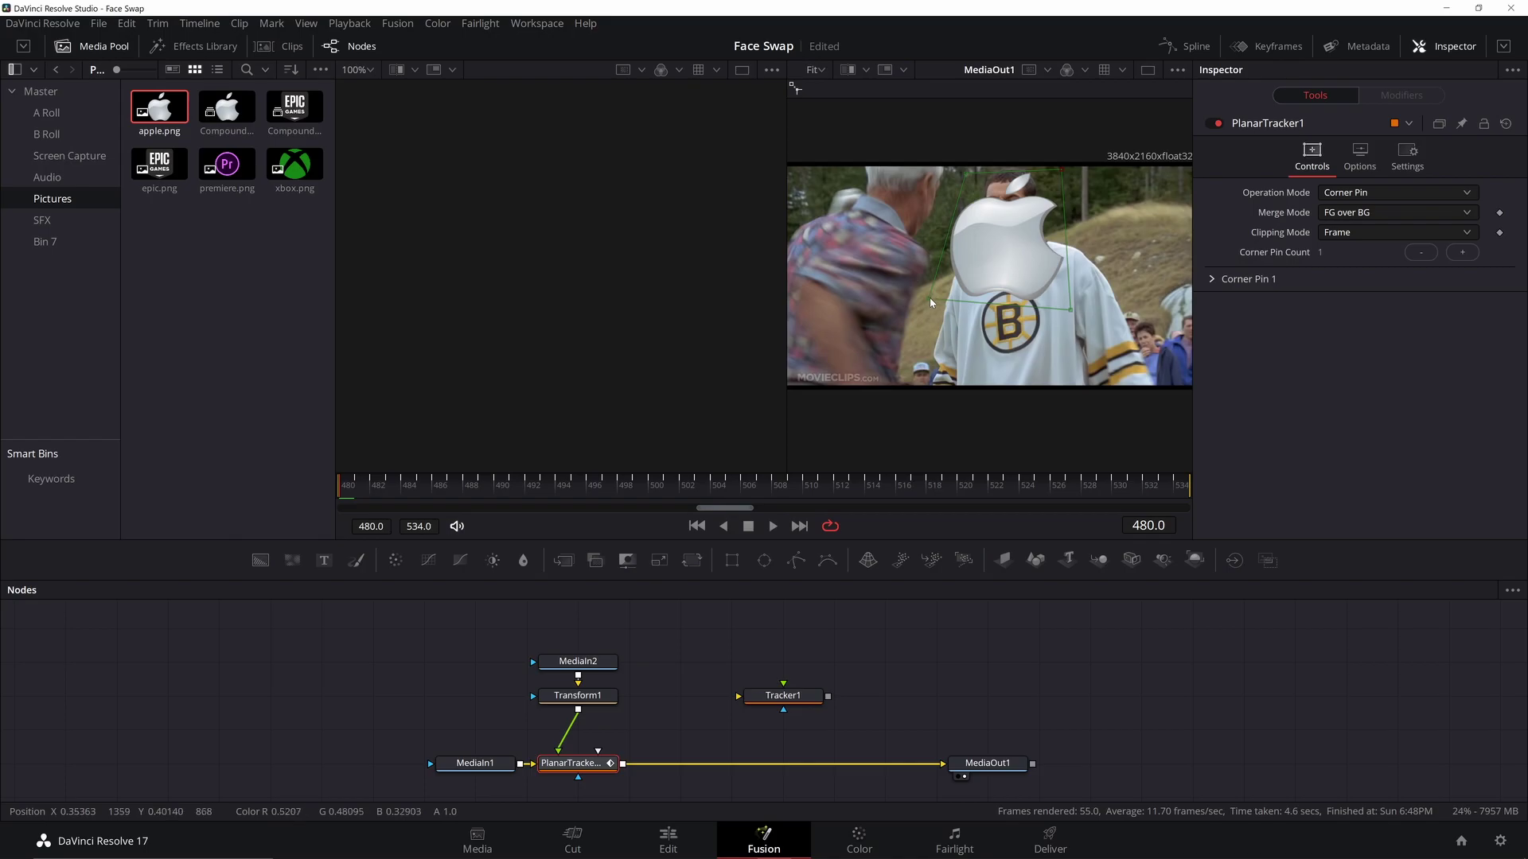
{"action": "left_click_drag", "start_coordinate": [931, 302], "coordinate": [968, 263]}
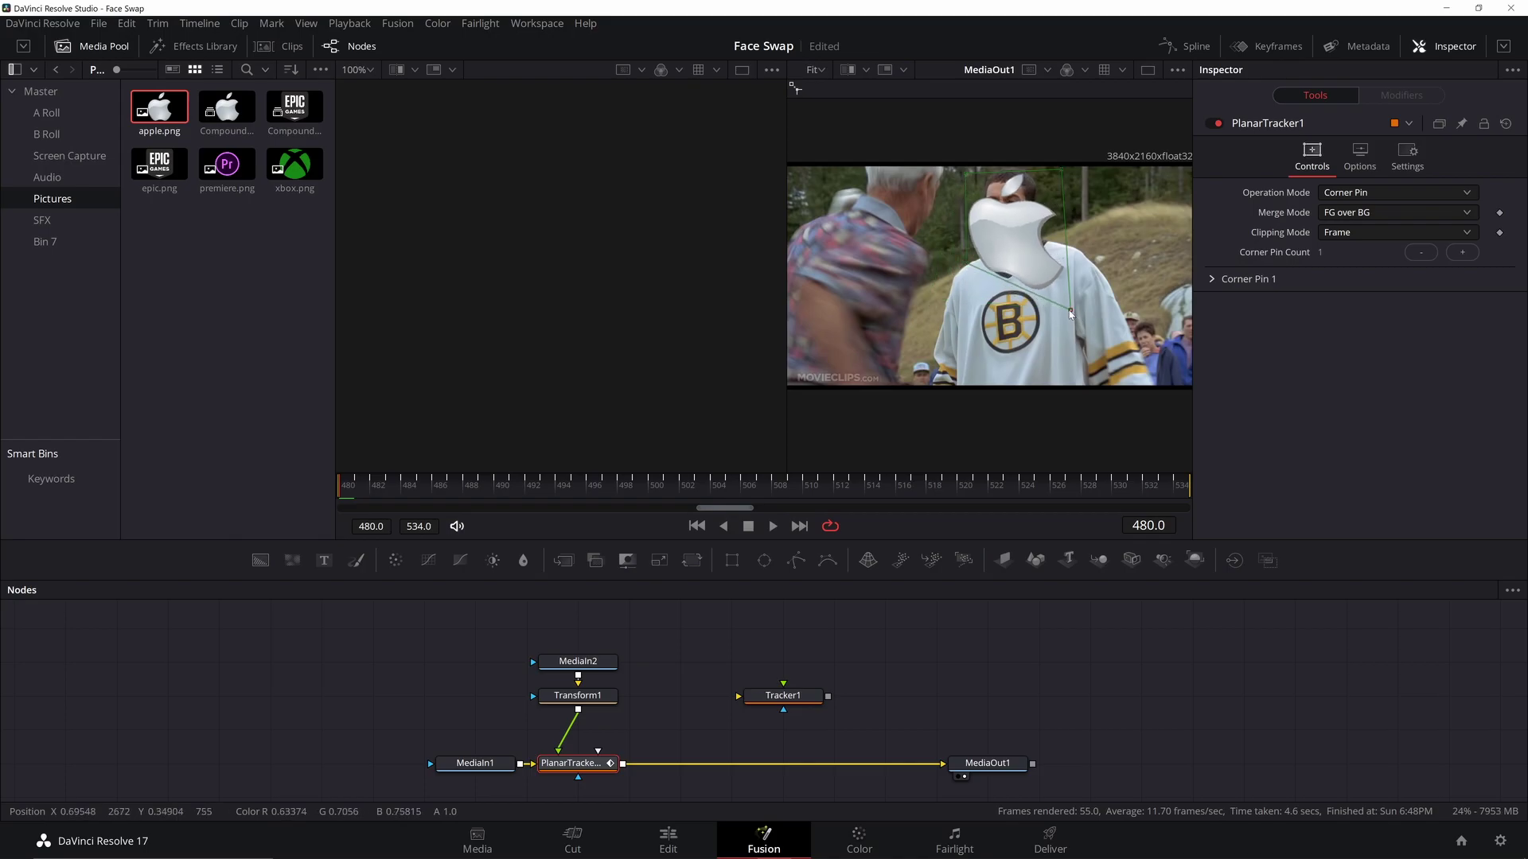
{"action": "left_click_drag", "start_coordinate": [1071, 315], "coordinate": [1062, 250]}
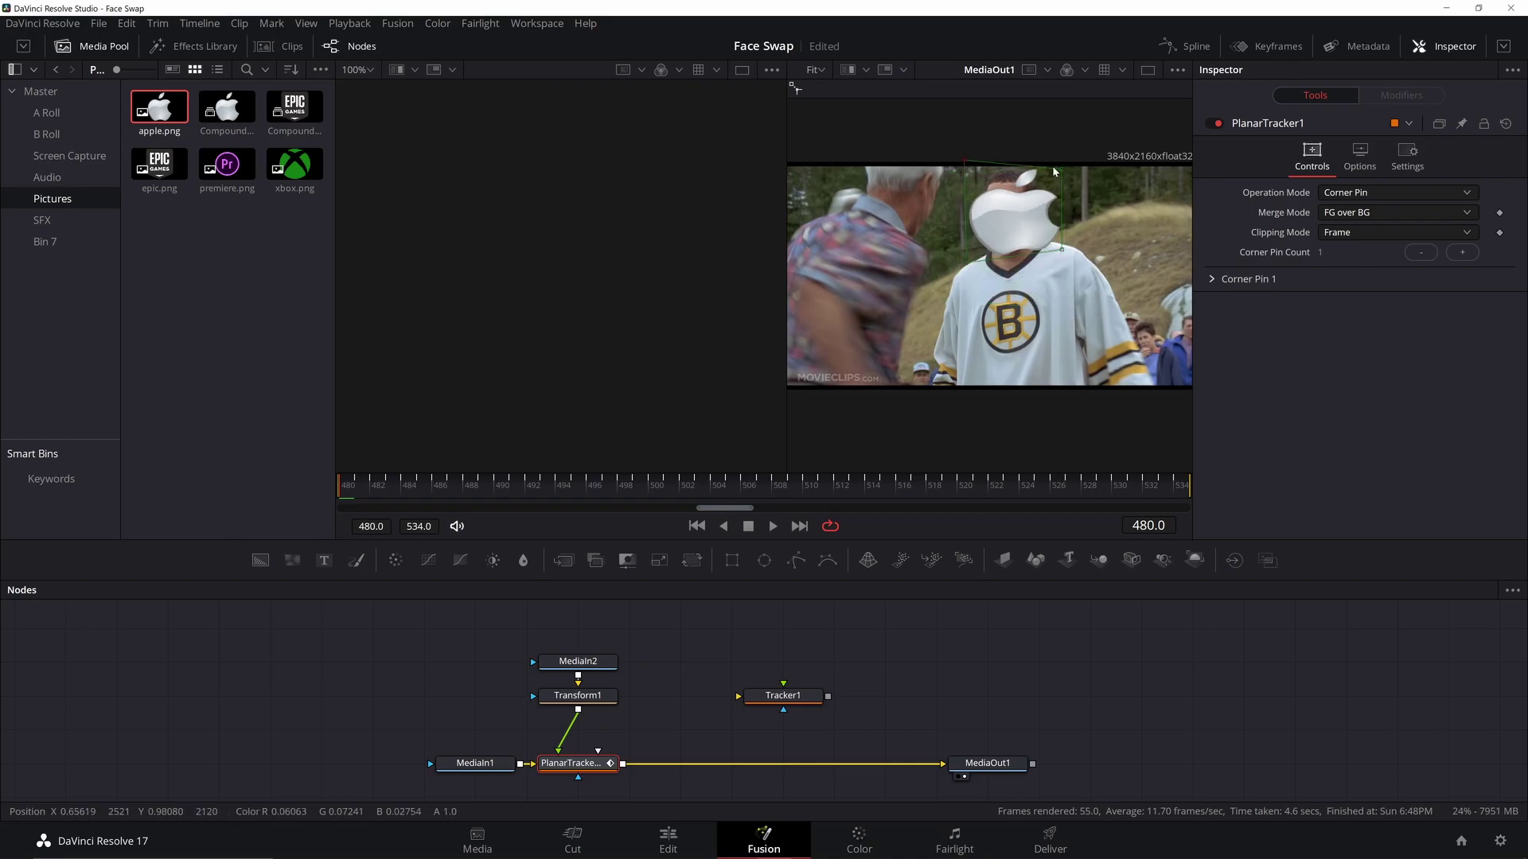
{"action": "left_click_drag", "start_coordinate": [1057, 169], "coordinate": [1050, 154]}
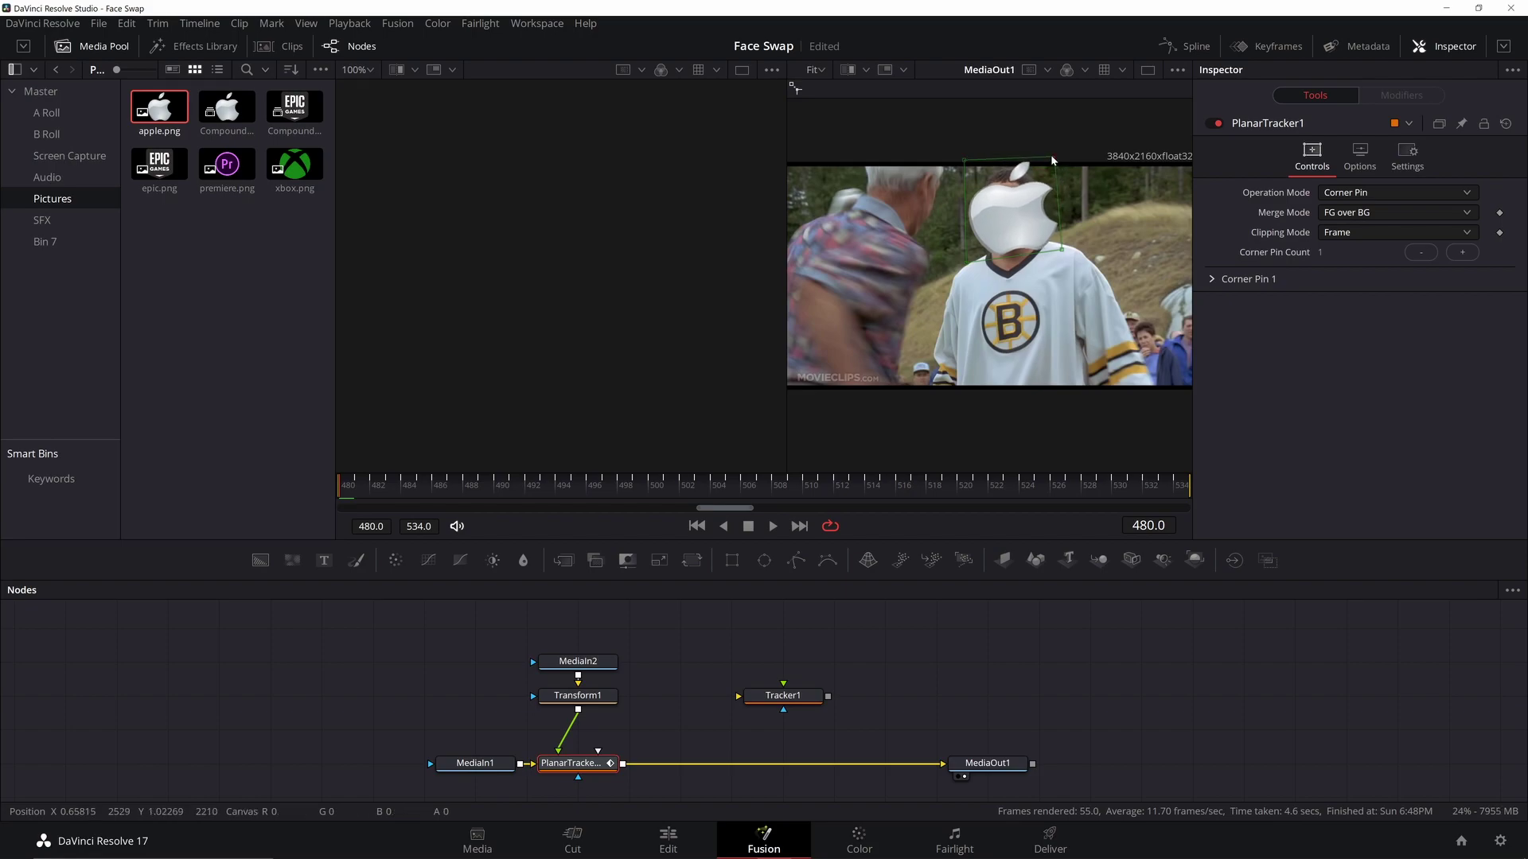
{"action": "left_click", "coordinate": [771, 528]}
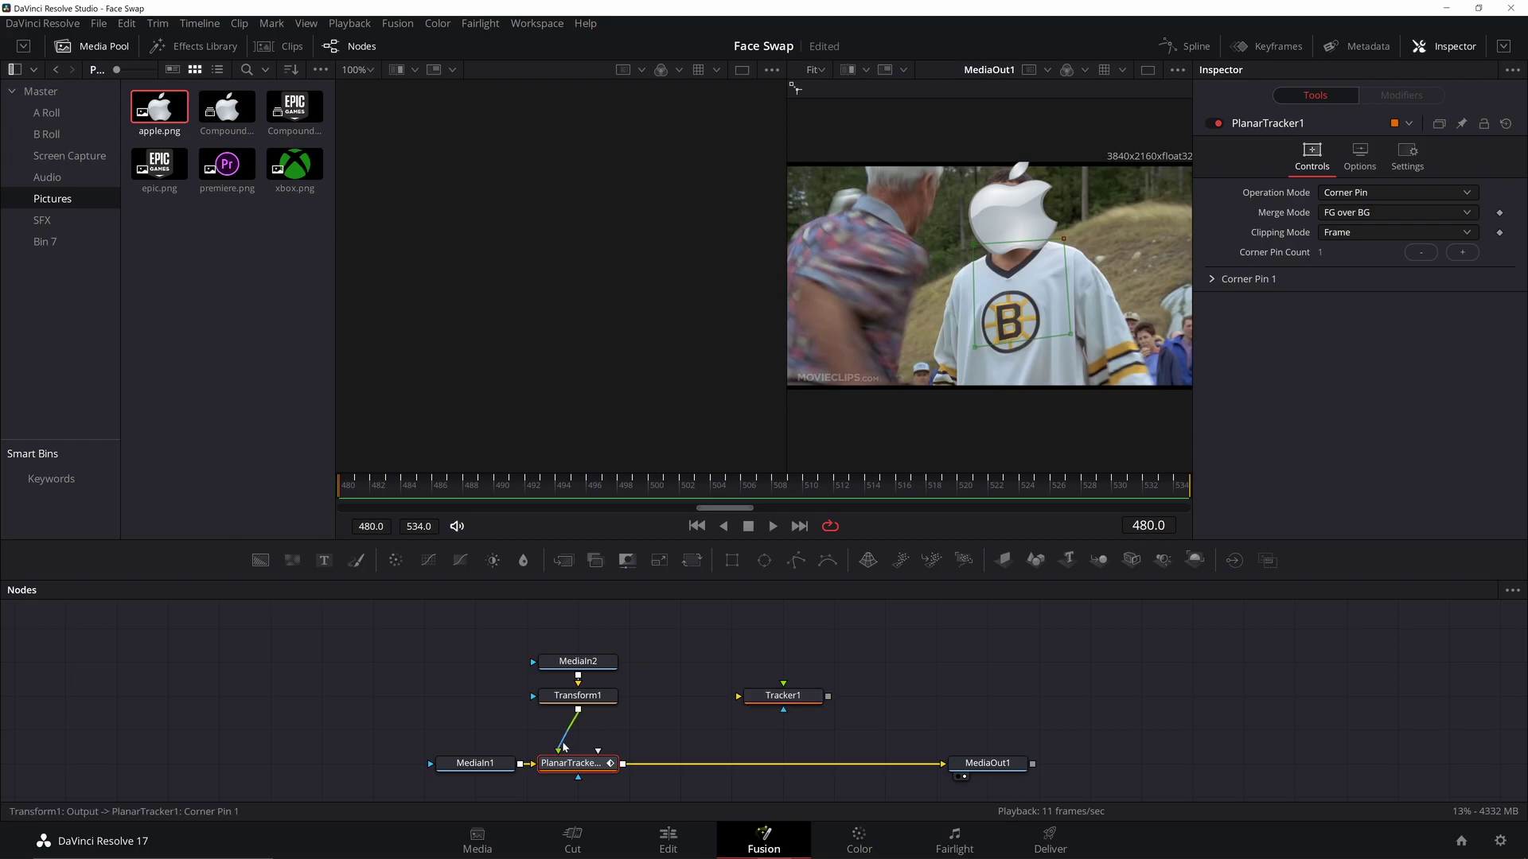
Step: Take the planar tracker out of the node chain and insert the Tracker1 node between MediaIn1 and MediaOut1
{"action": "left_click_drag", "start_coordinate": [564, 747], "coordinate": [423, 703]}
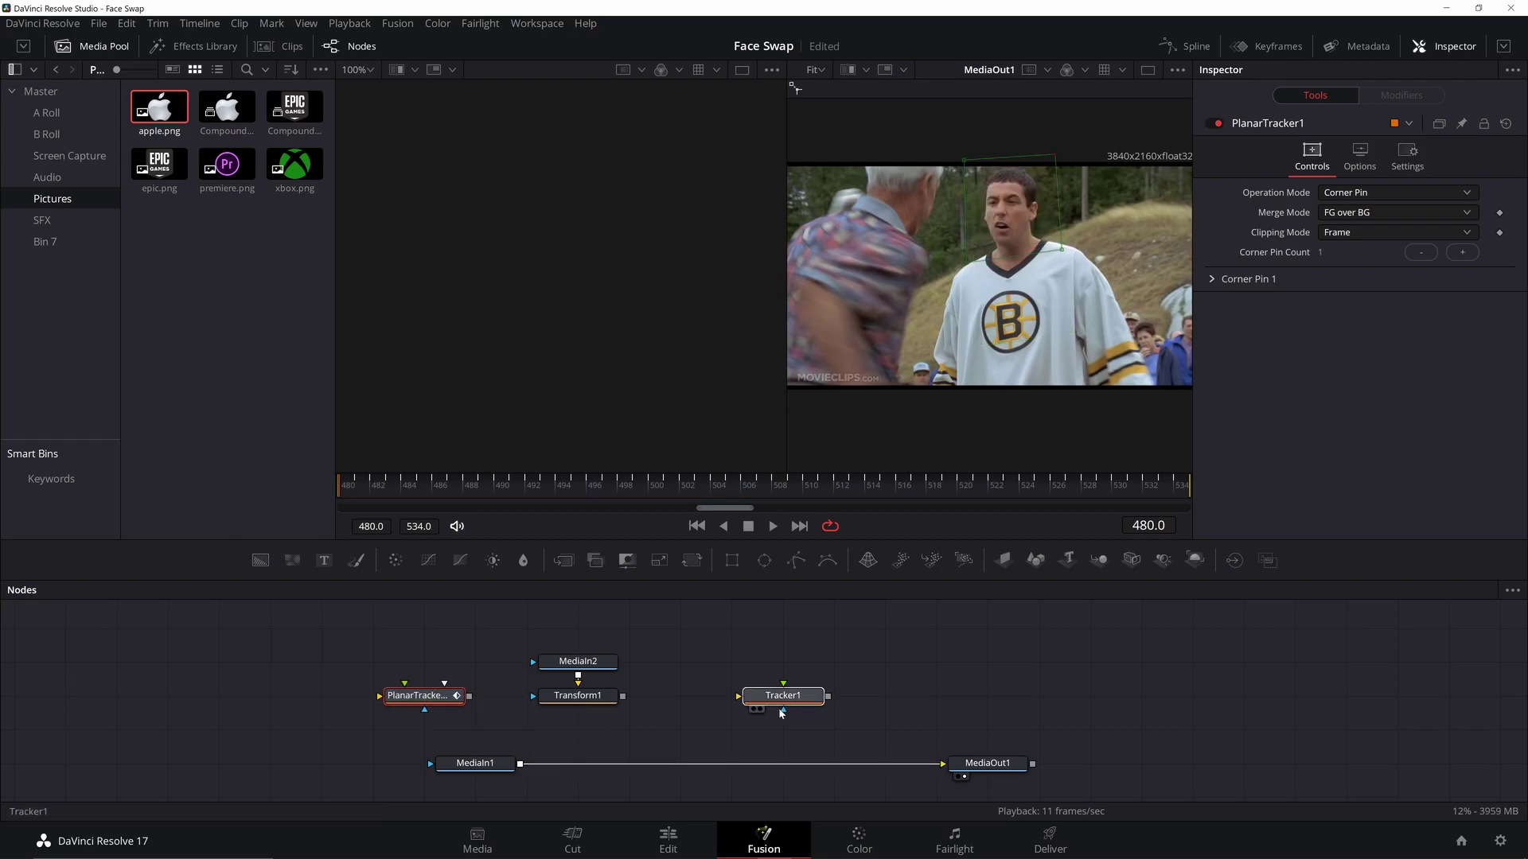
{"action": "left_click_drag", "start_coordinate": [783, 702], "coordinate": [578, 770]}
{"action": "left_click", "coordinate": [579, 766]}
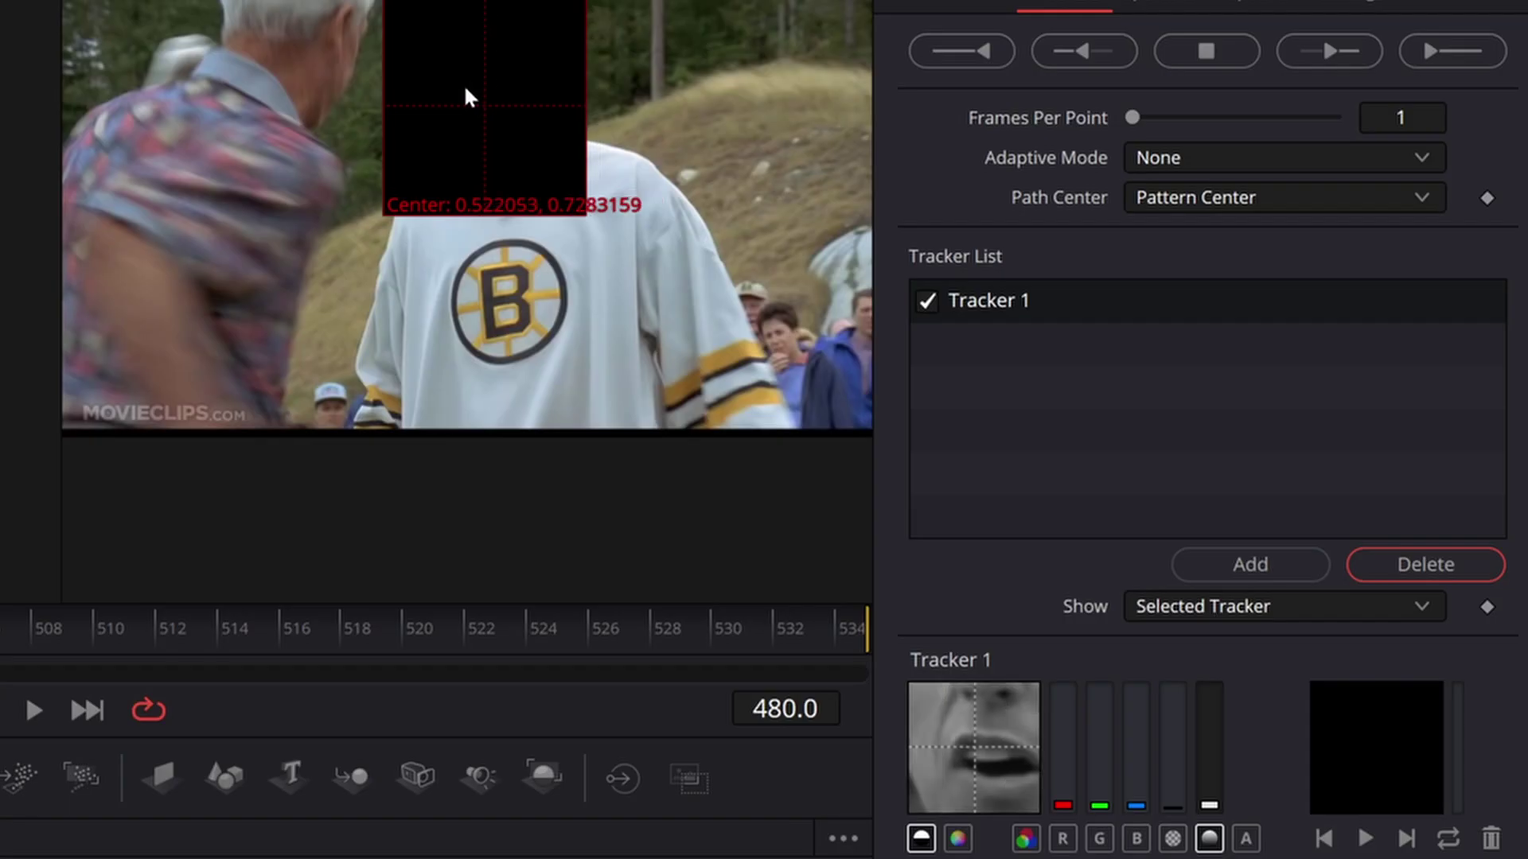
Step: Place Tracker 1's pattern box over the man's nose and mouth, with its search area surrounding his head
{"action": "left_click_drag", "start_coordinate": [470, 89], "coordinate": [396, 48]}
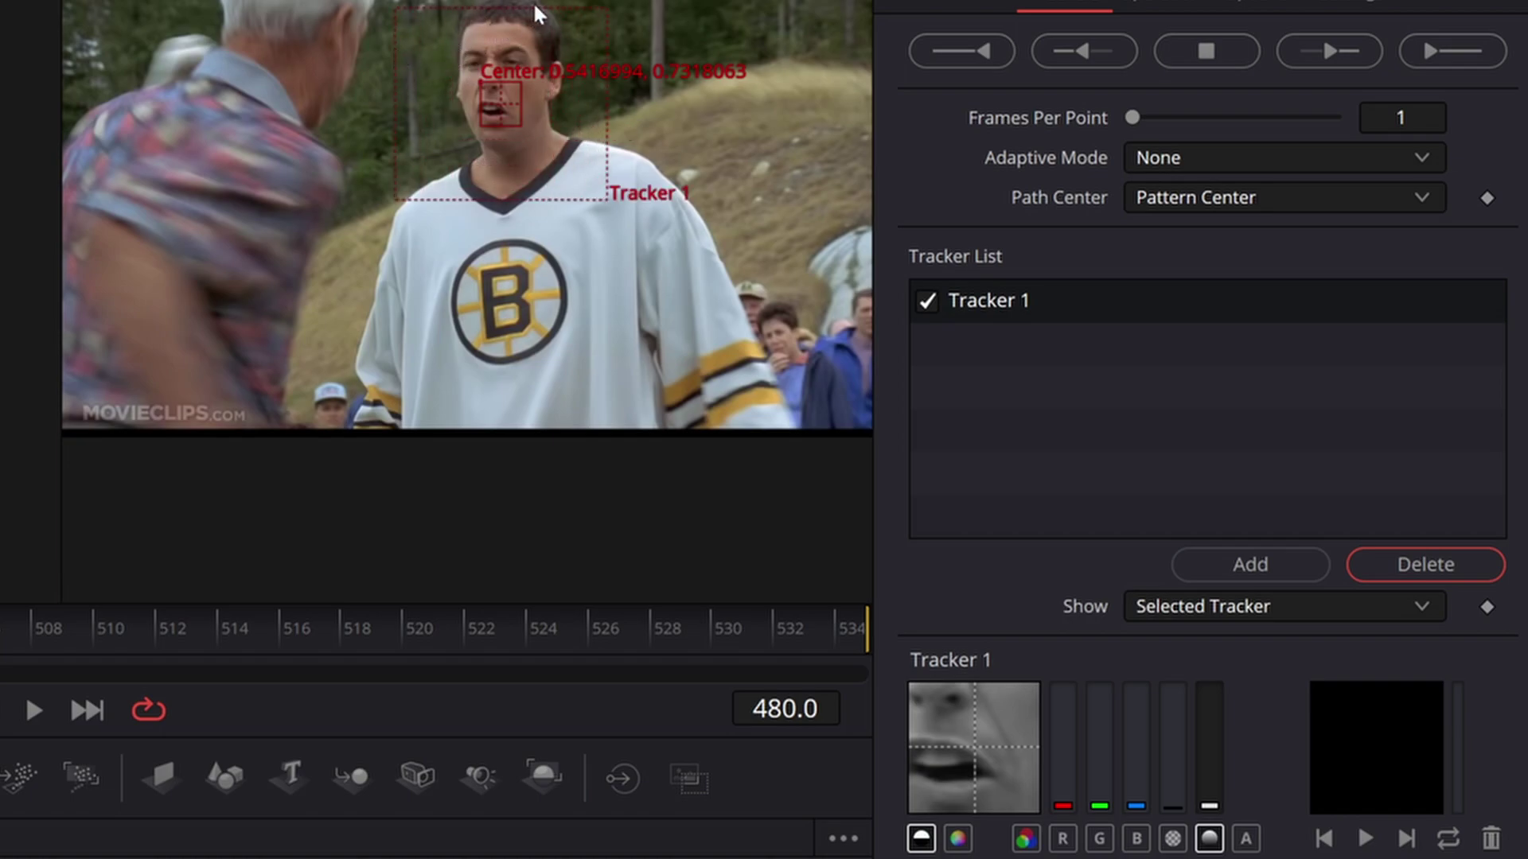
{"action": "left_click_drag", "start_coordinate": [534, 7], "coordinate": [540, 0]}
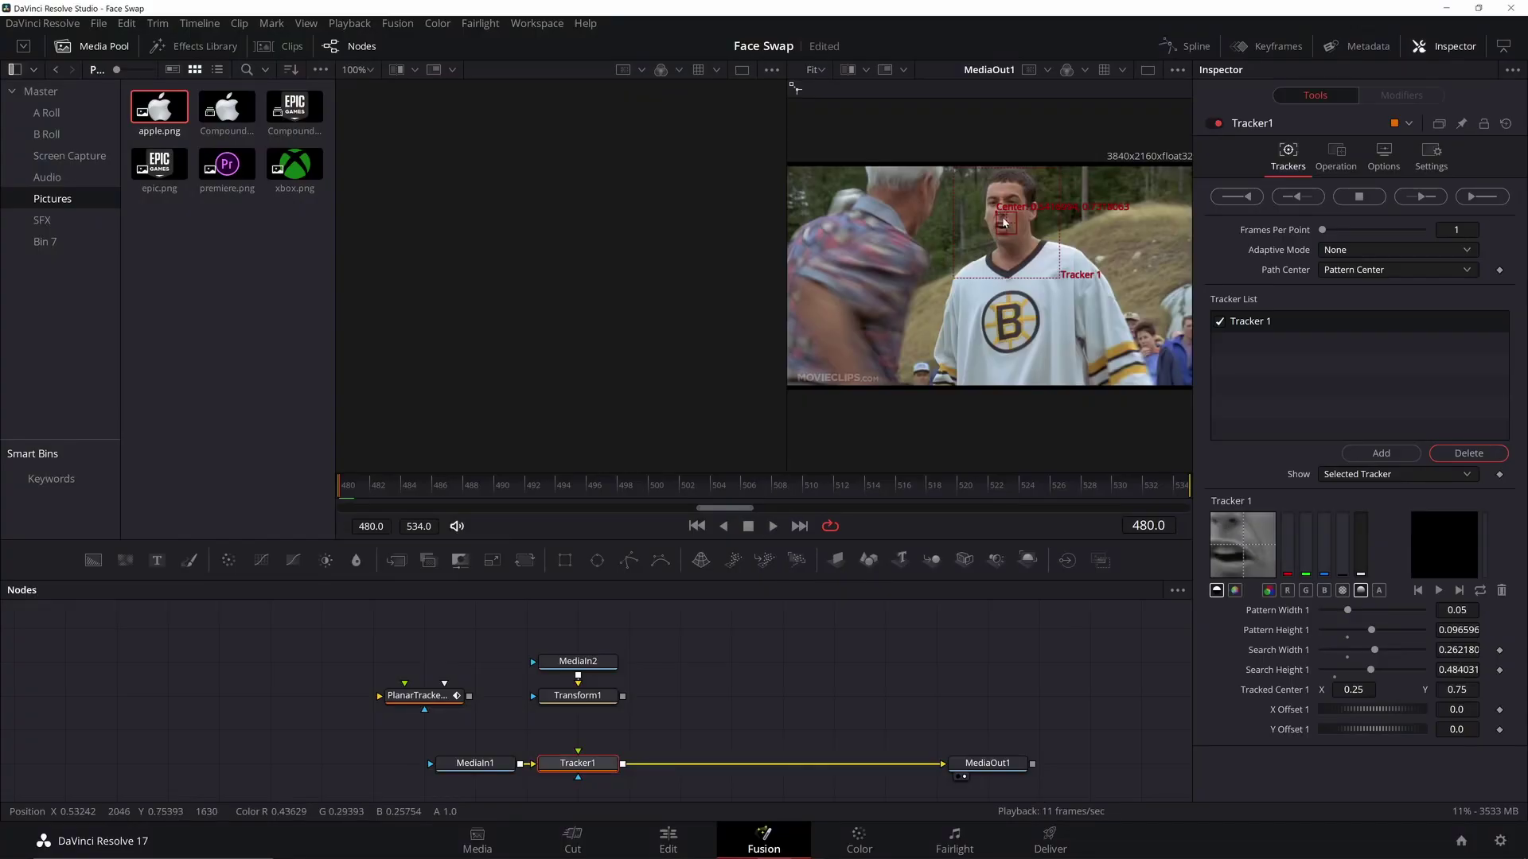
{"action": "left_click_drag", "start_coordinate": [1004, 223], "coordinate": [995, 219]}
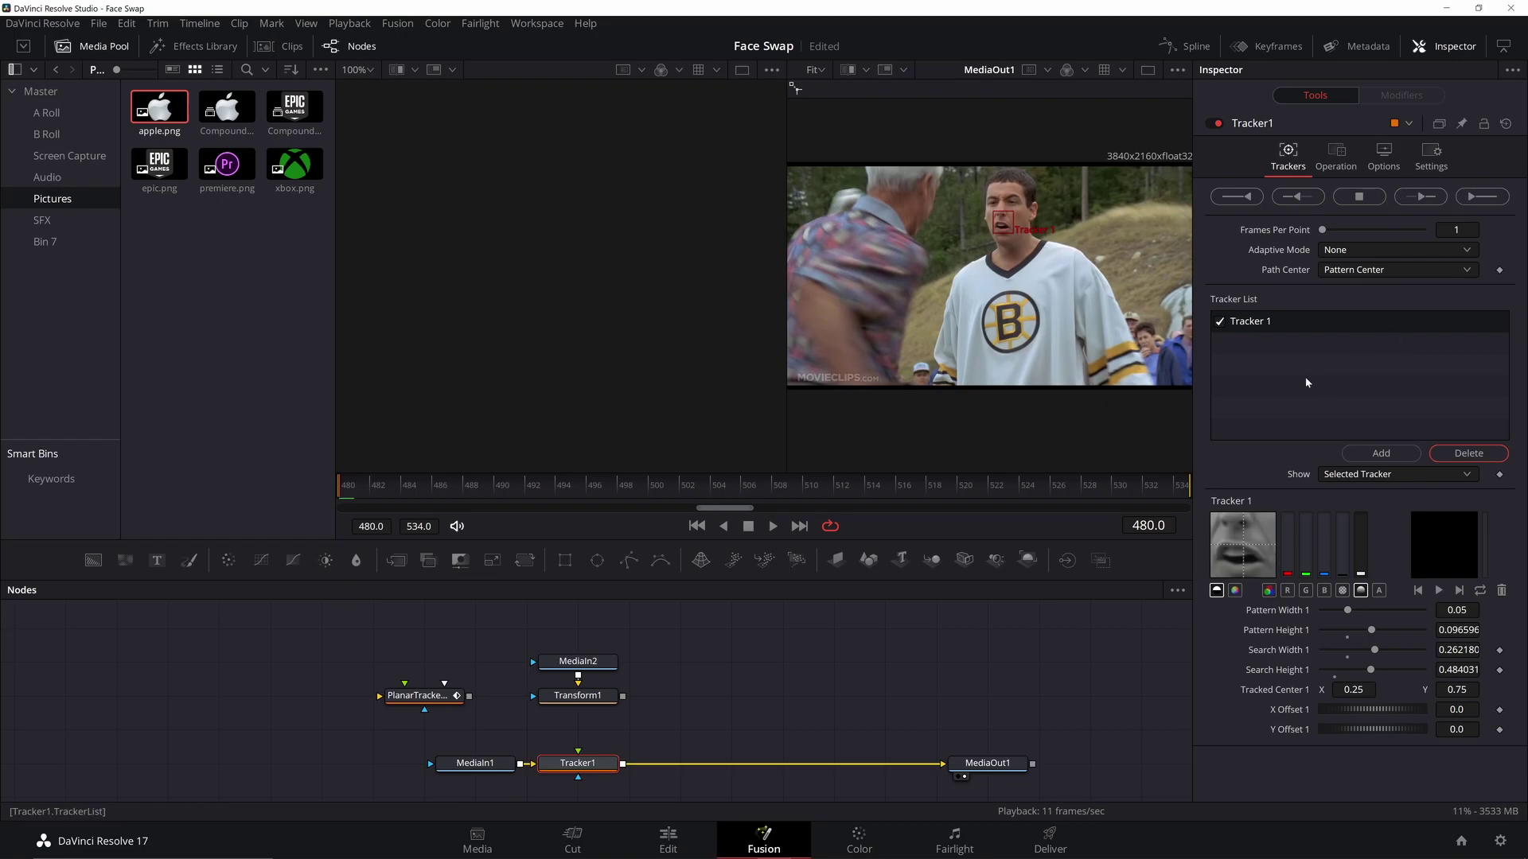
Step: Set Tracker 1 to use the green channel and track the face forward from frame 480 to frame 534
{"action": "left_click", "coordinate": [1307, 591]}
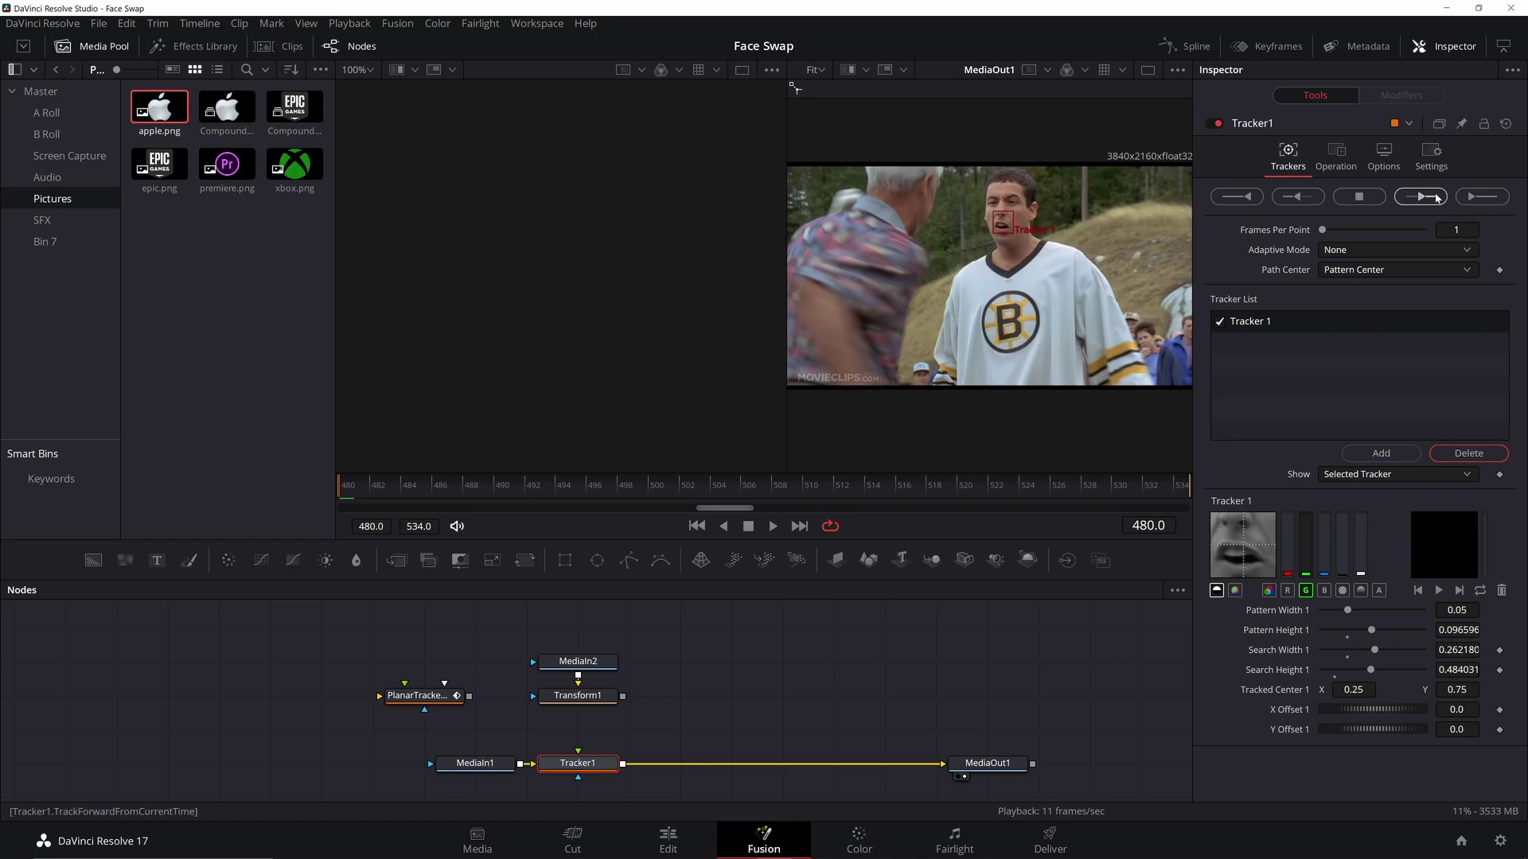
{"action": "left_click", "coordinate": [1437, 198]}
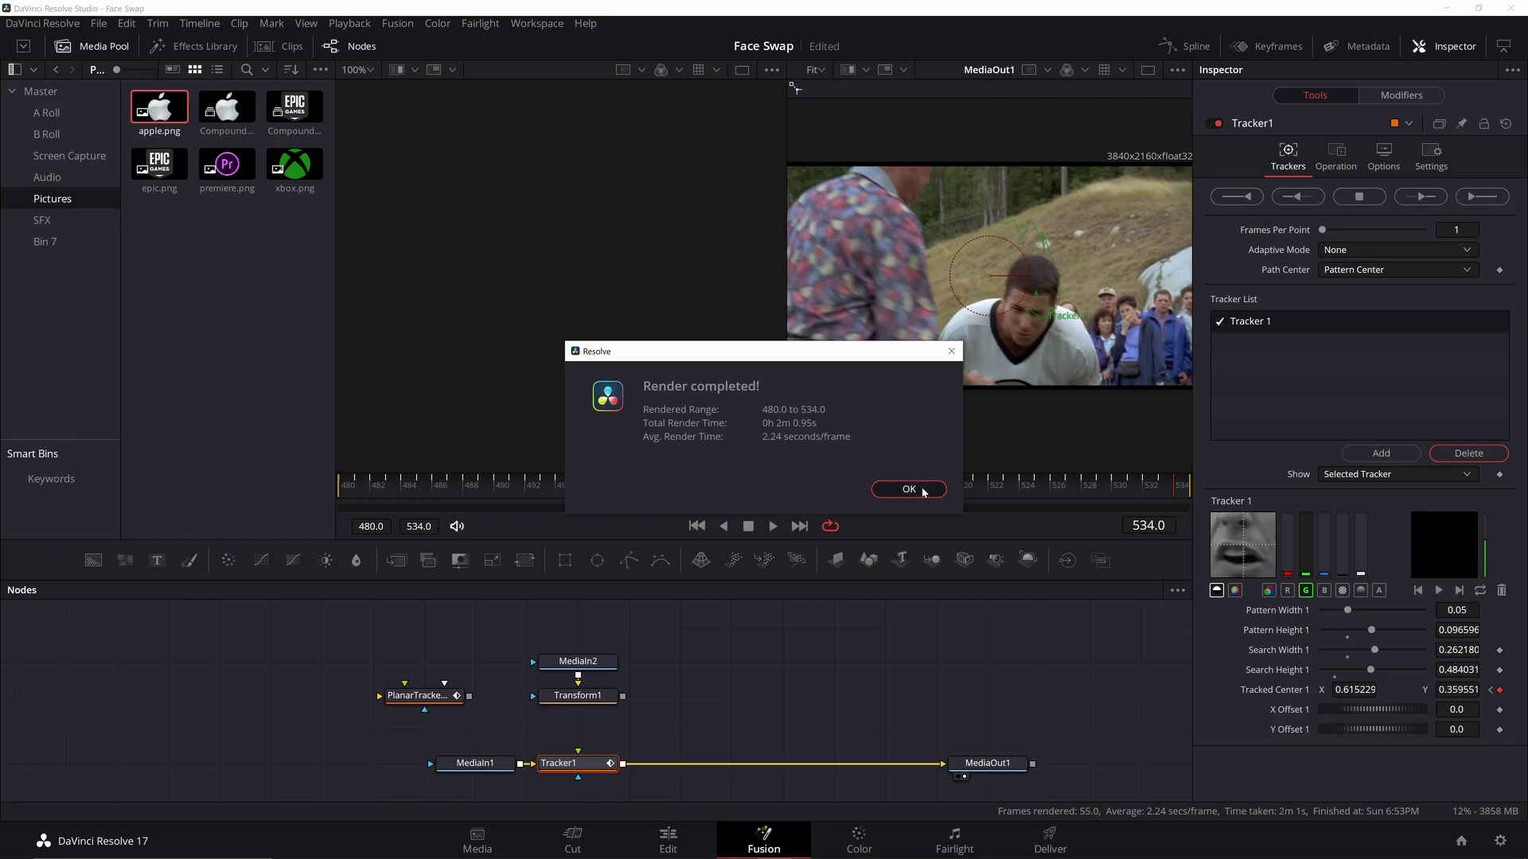
{"action": "left_click", "coordinate": [923, 491]}
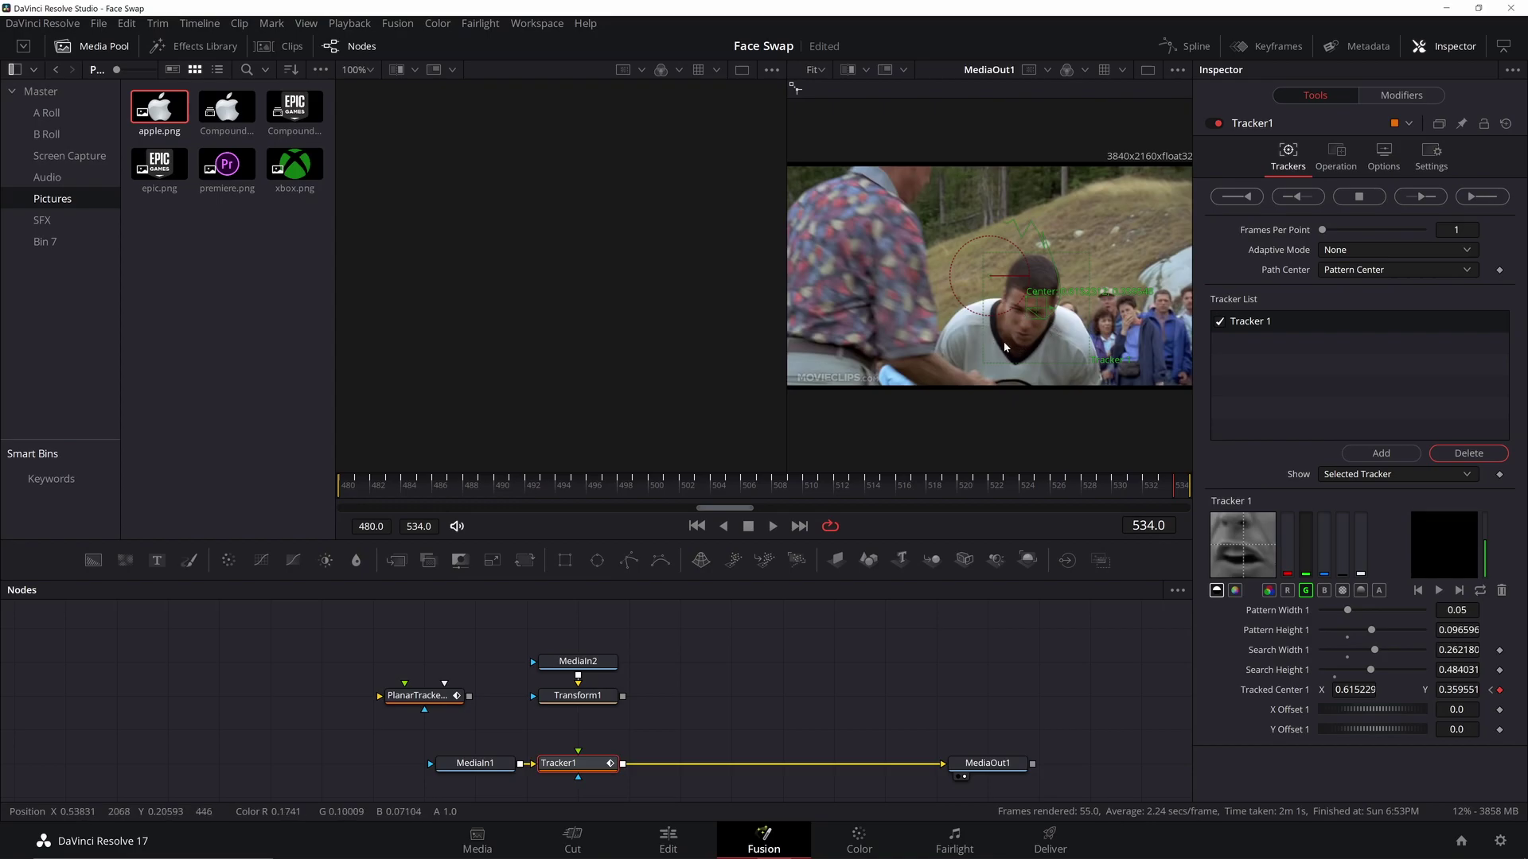
Step: Correct Tracker 1's tracked position by hand on the man's lowered face at frames 515, 514 and 513
{"action": "left_click", "coordinate": [889, 483]}
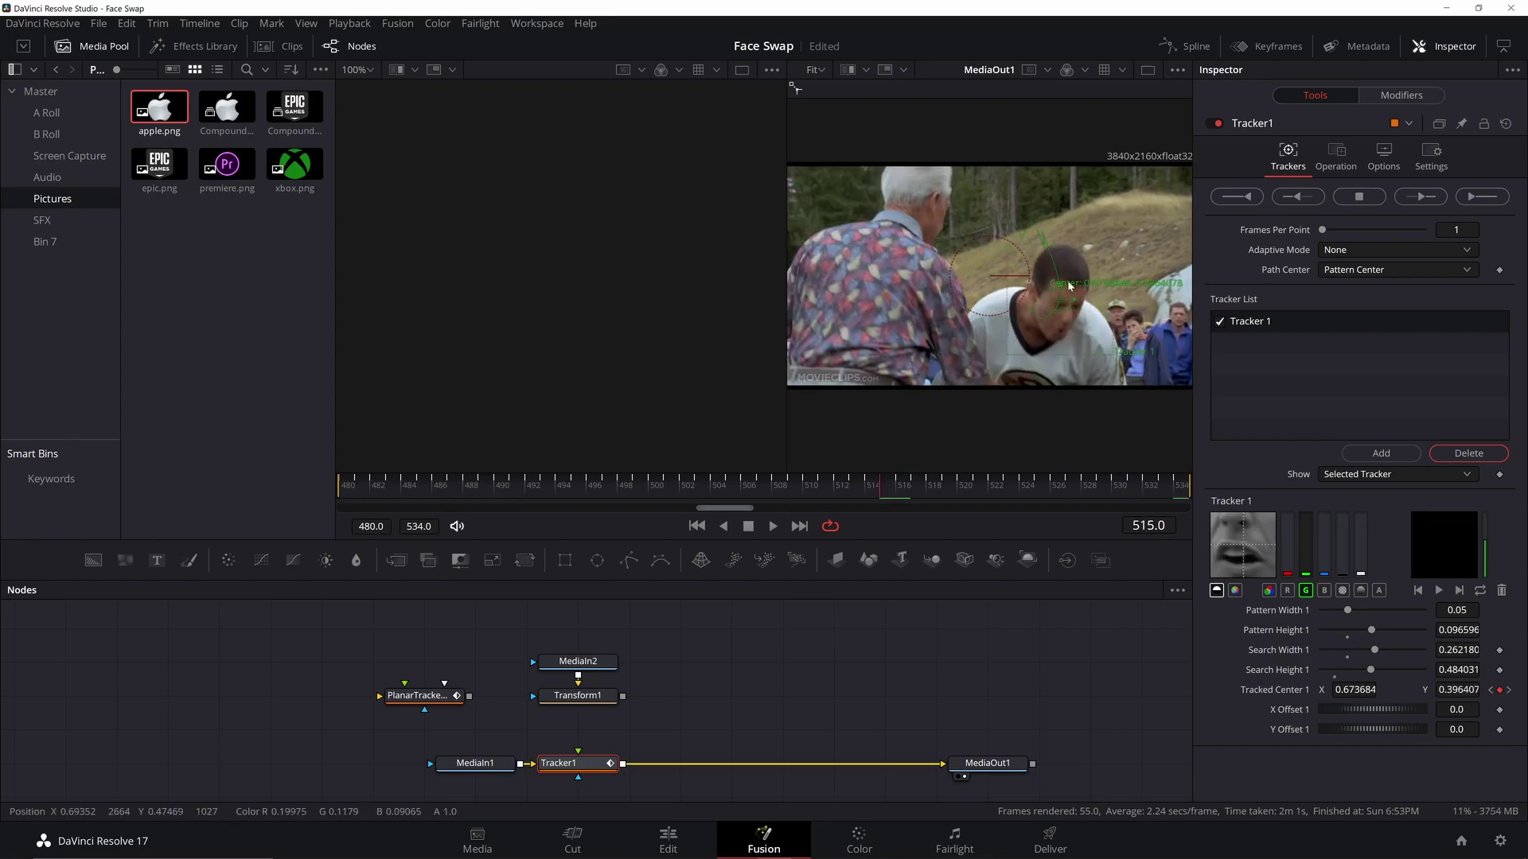
{"action": "left_click_drag", "start_coordinate": [1059, 302], "coordinate": [1059, 331]}
{"action": "left_click", "coordinate": [873, 488]}
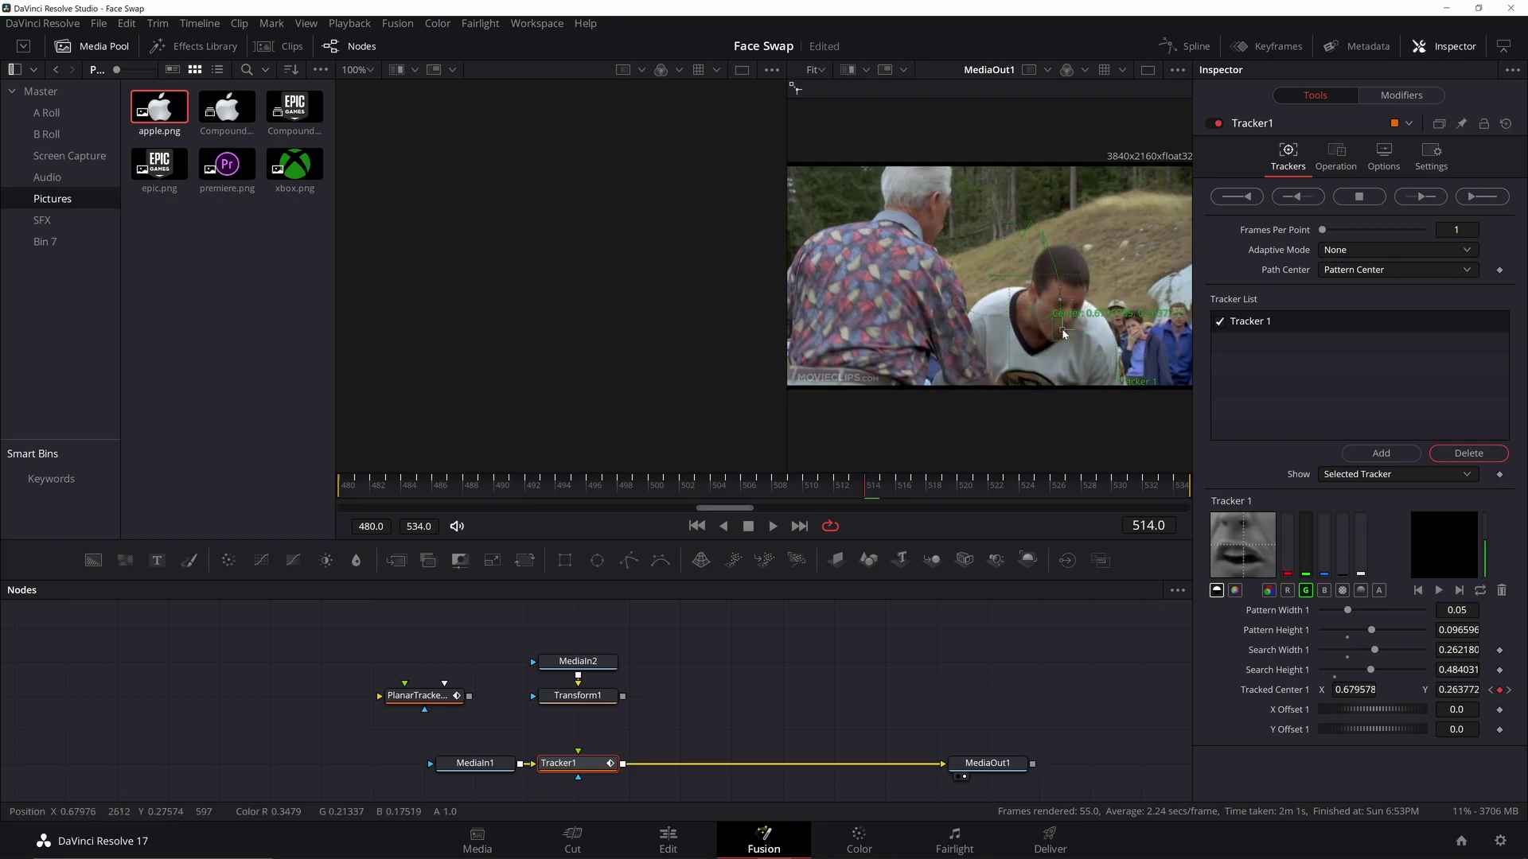
{"action": "key", "text": "Left"}
{"action": "left_click_drag", "start_coordinate": [1058, 312], "coordinate": [1059, 327]}
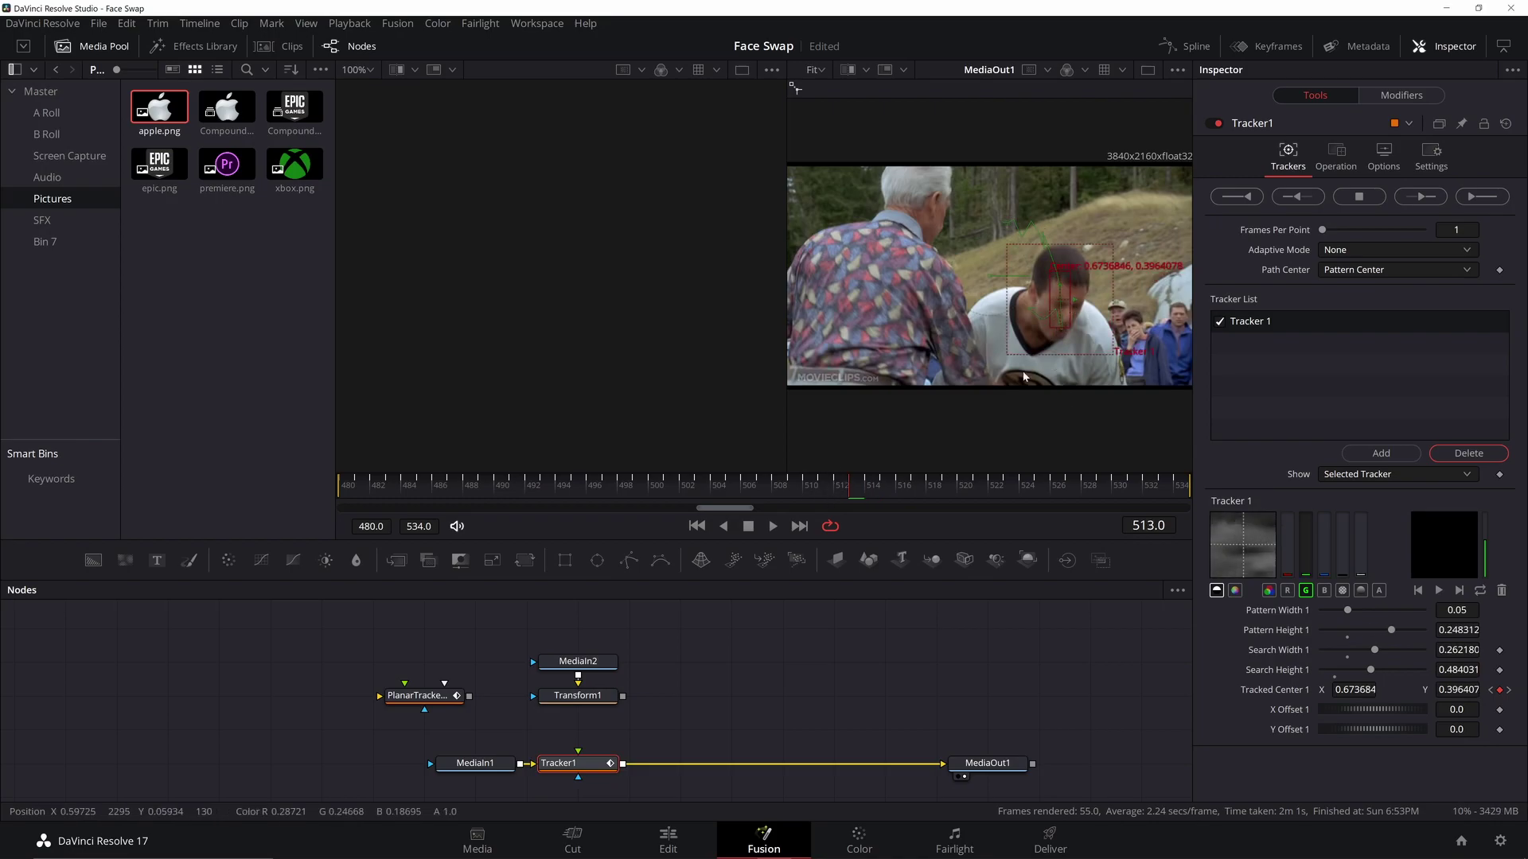
Step: At frame 480, merge Transform1 over Tracker1 and cover the head with the apple at center 0.623, 0.92 and size 0.69
{"action": "left_click", "coordinate": [341, 486]}
{"action": "left_click_drag", "start_coordinate": [623, 696], "coordinate": [628, 764]}
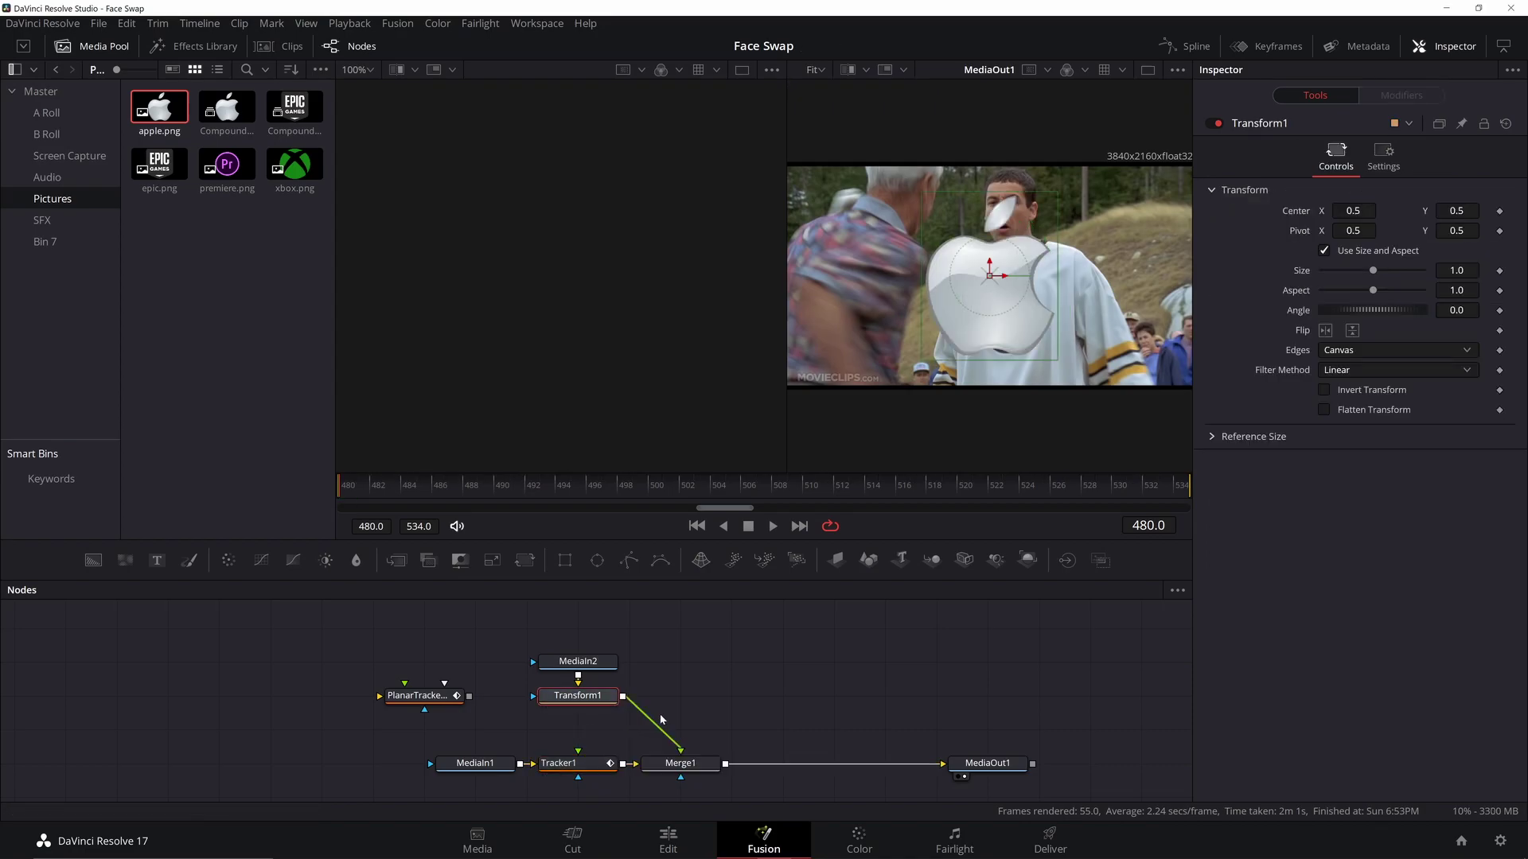
{"action": "left_click_drag", "start_coordinate": [1352, 211], "coordinate": [1524, 211]}
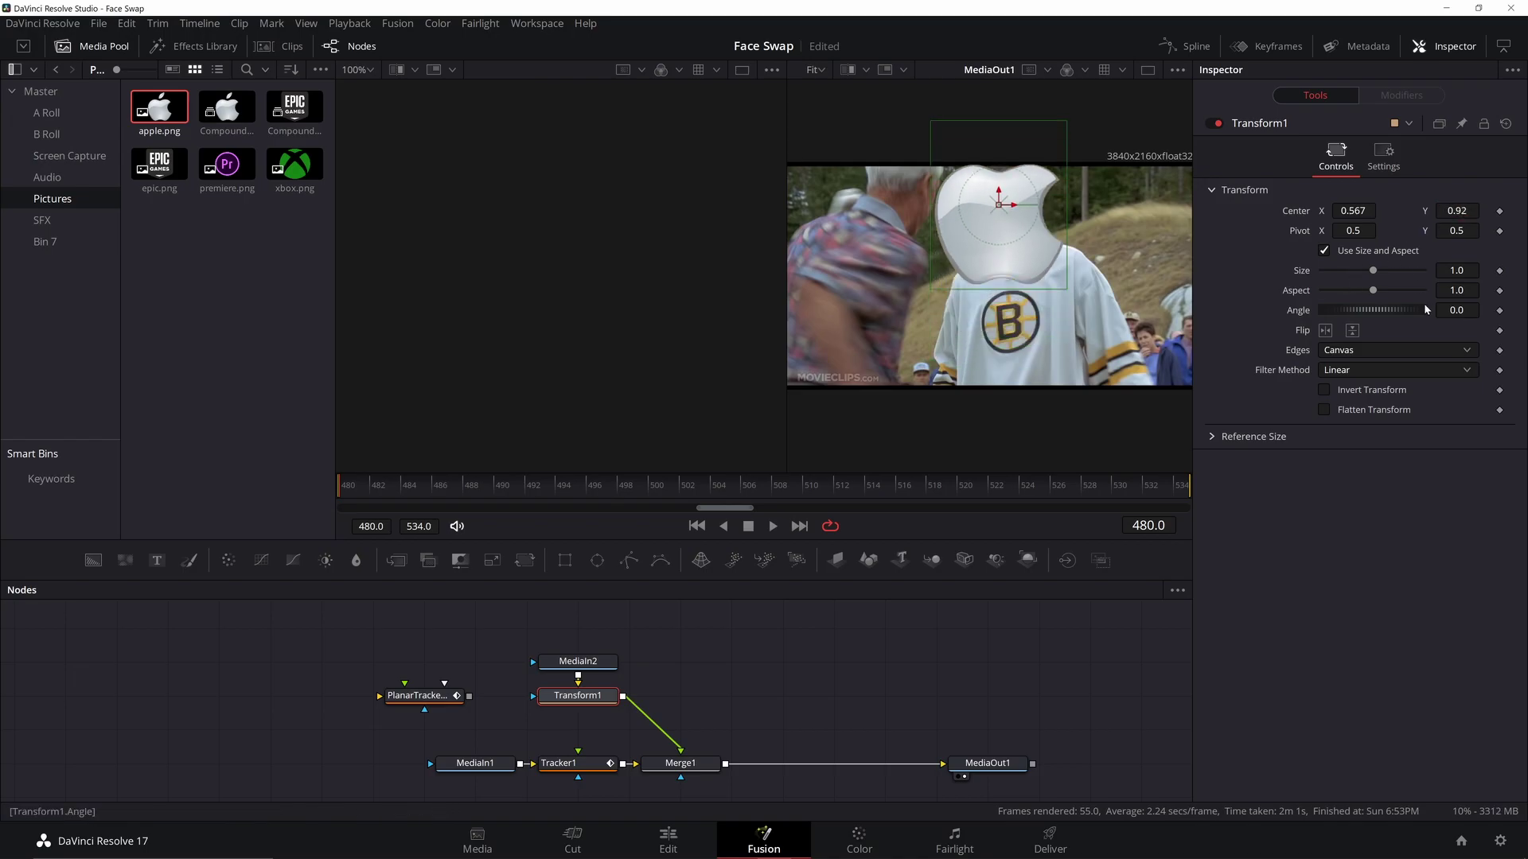
{"action": "left_click_drag", "start_coordinate": [1372, 271], "coordinate": [1353, 276]}
Step: Connect Transform1's Center to Tracker1's position data and play back the composition
{"action": "right_click", "coordinate": [1296, 212]}
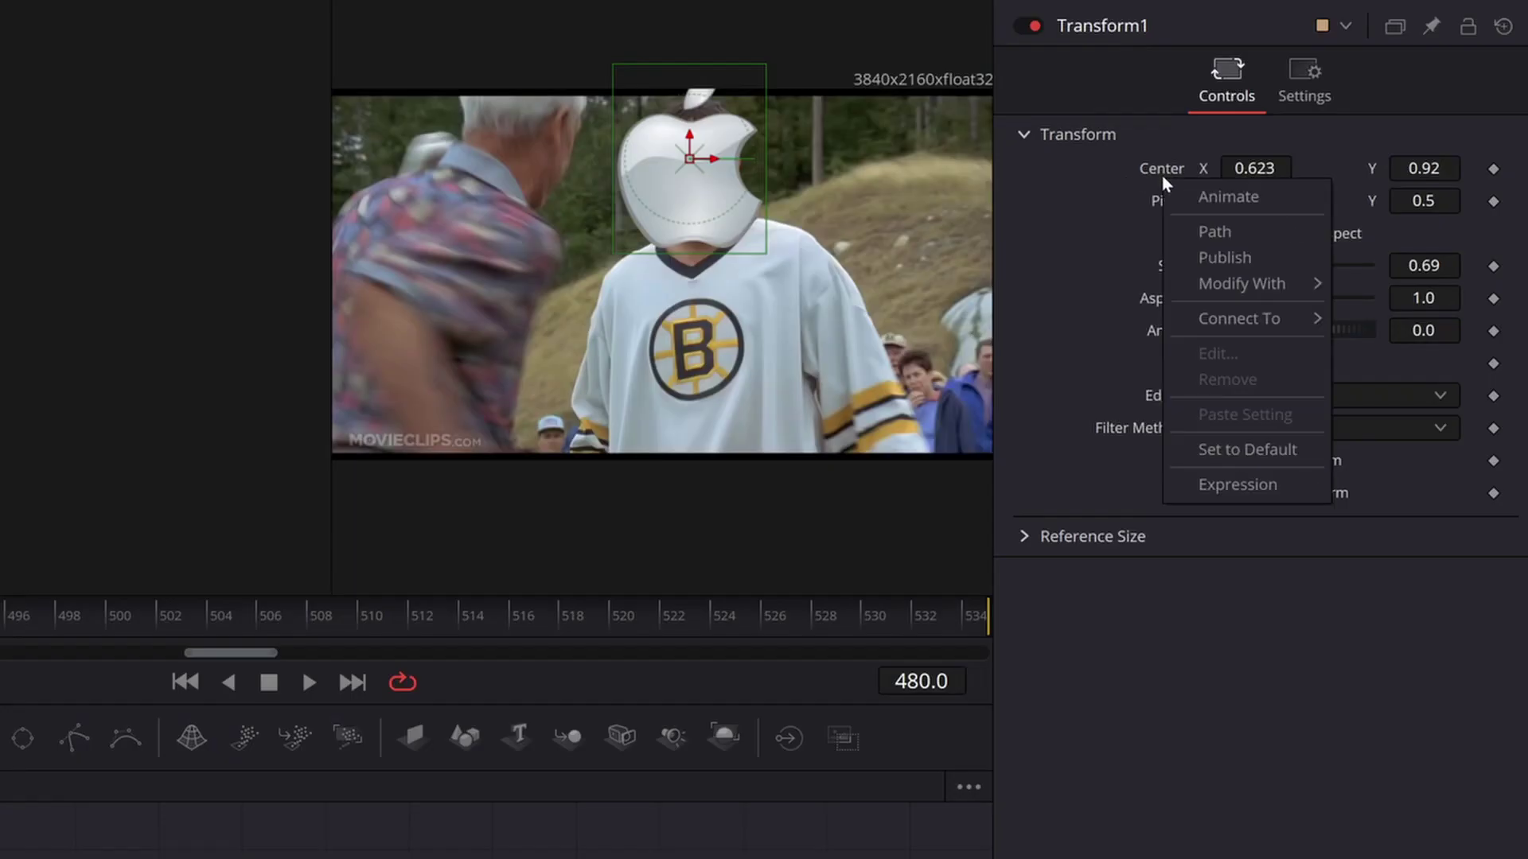
{"action": "mouse_move", "coordinate": [1202, 288]}
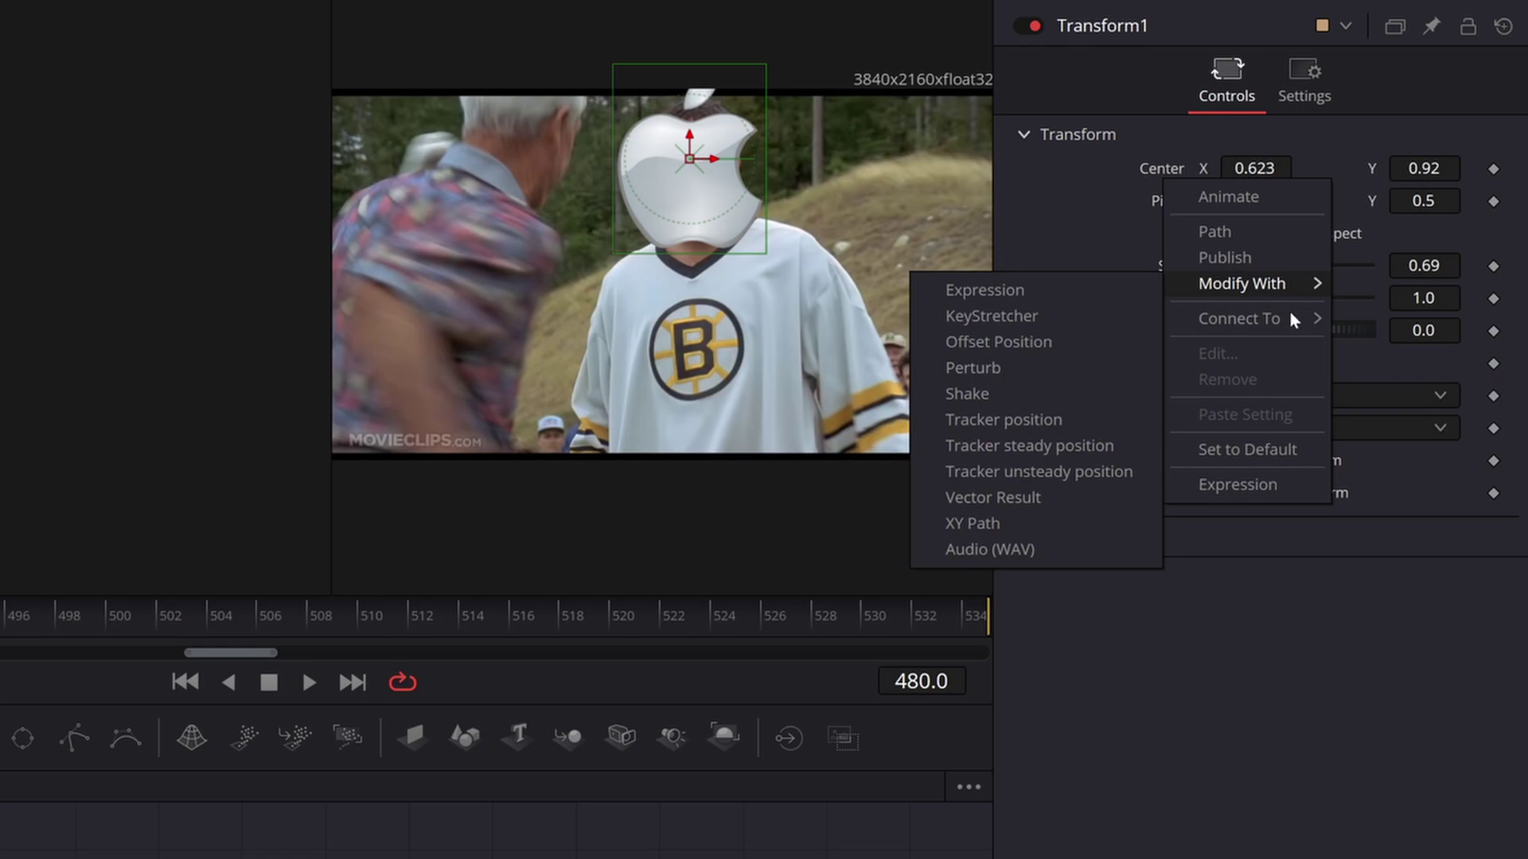
{"action": "mouse_move", "coordinate": [1301, 318]}
{"action": "mouse_move", "coordinate": [1047, 351]}
{"action": "left_click", "coordinate": [1213, 358]}
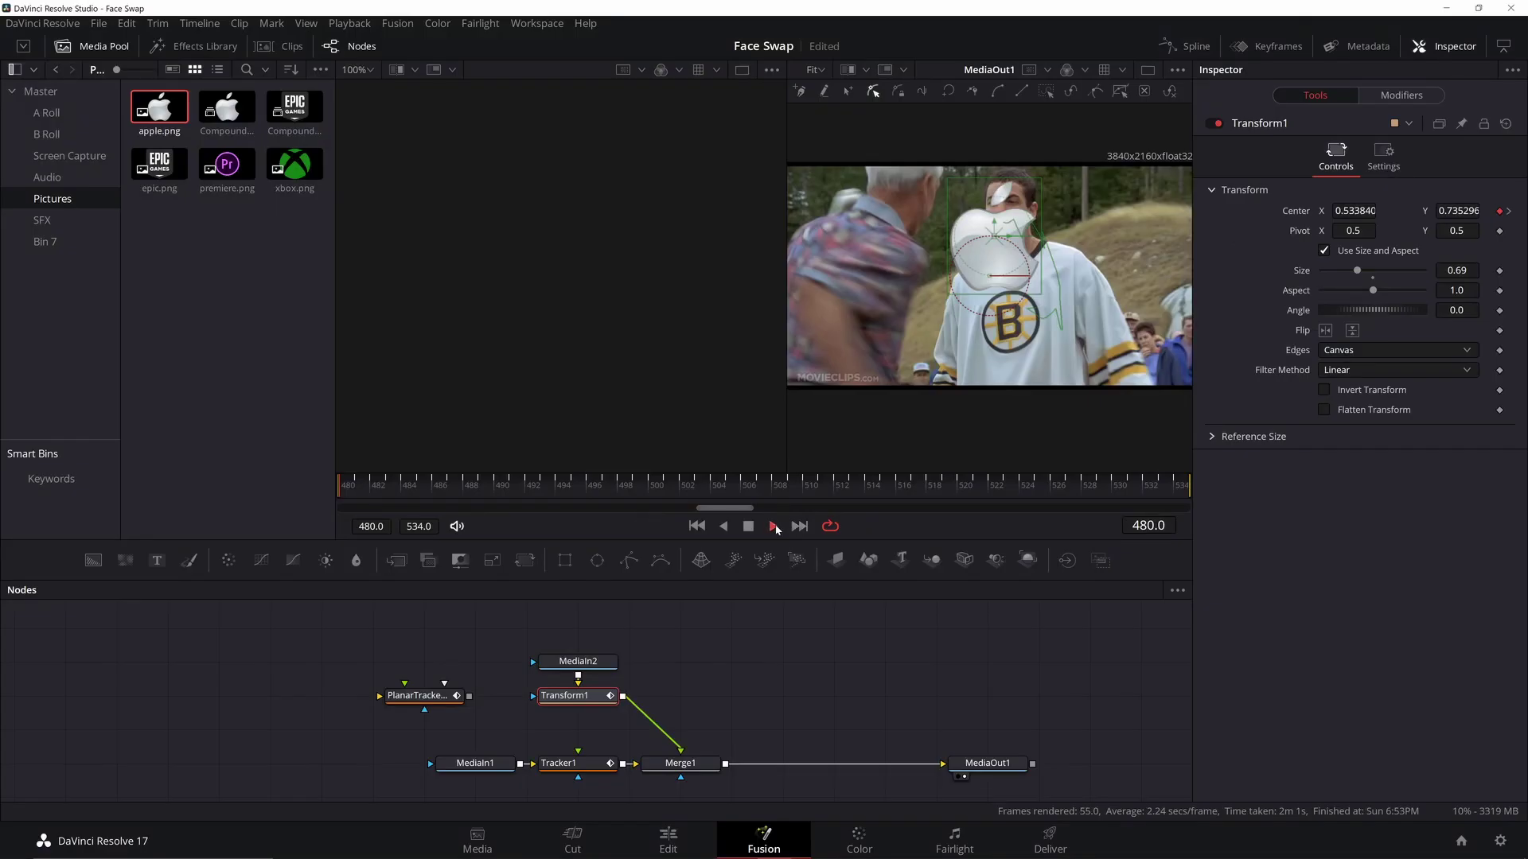
{"action": "left_click", "coordinate": [775, 527]}
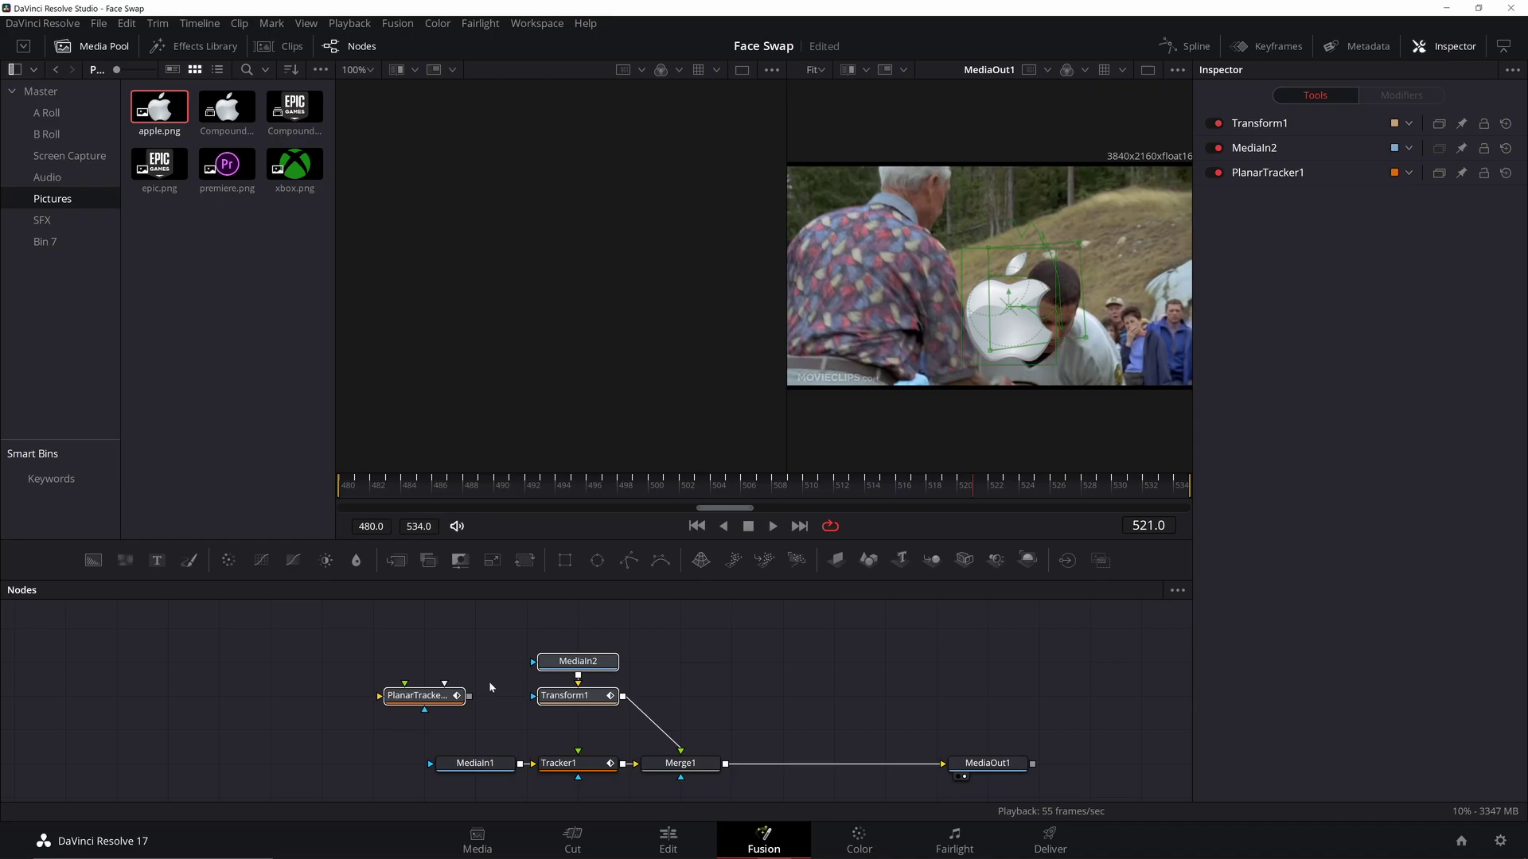
Step: Delete the Transform1, MediaIn2 and PlanarTracker1 nodes, and return to the Edit page at 01:00:00:09
{"action": "key", "text": "Delete"}
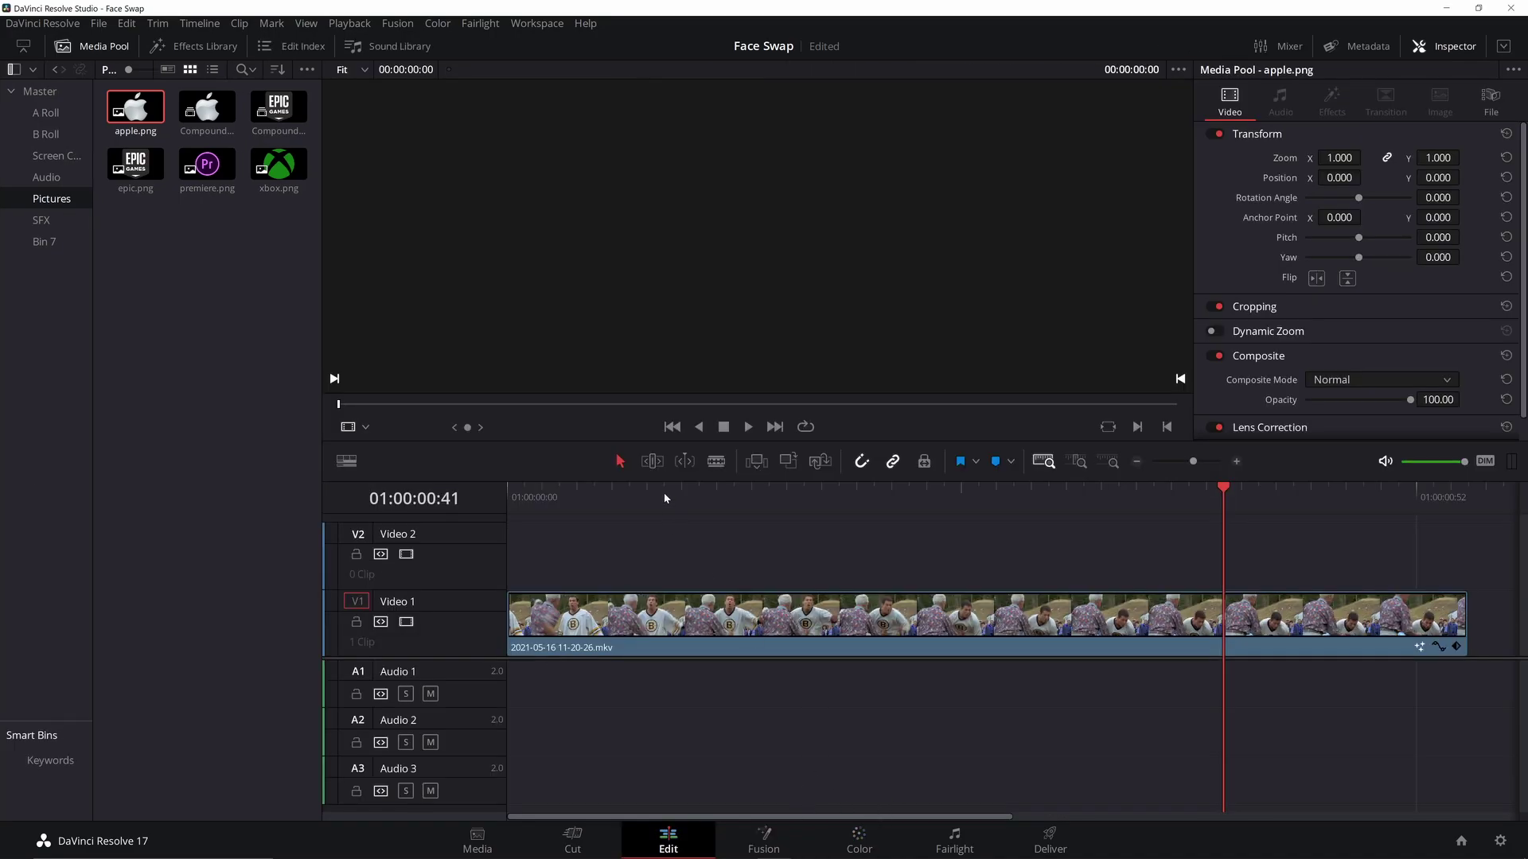
{"action": "left_click", "coordinate": [665, 498]}
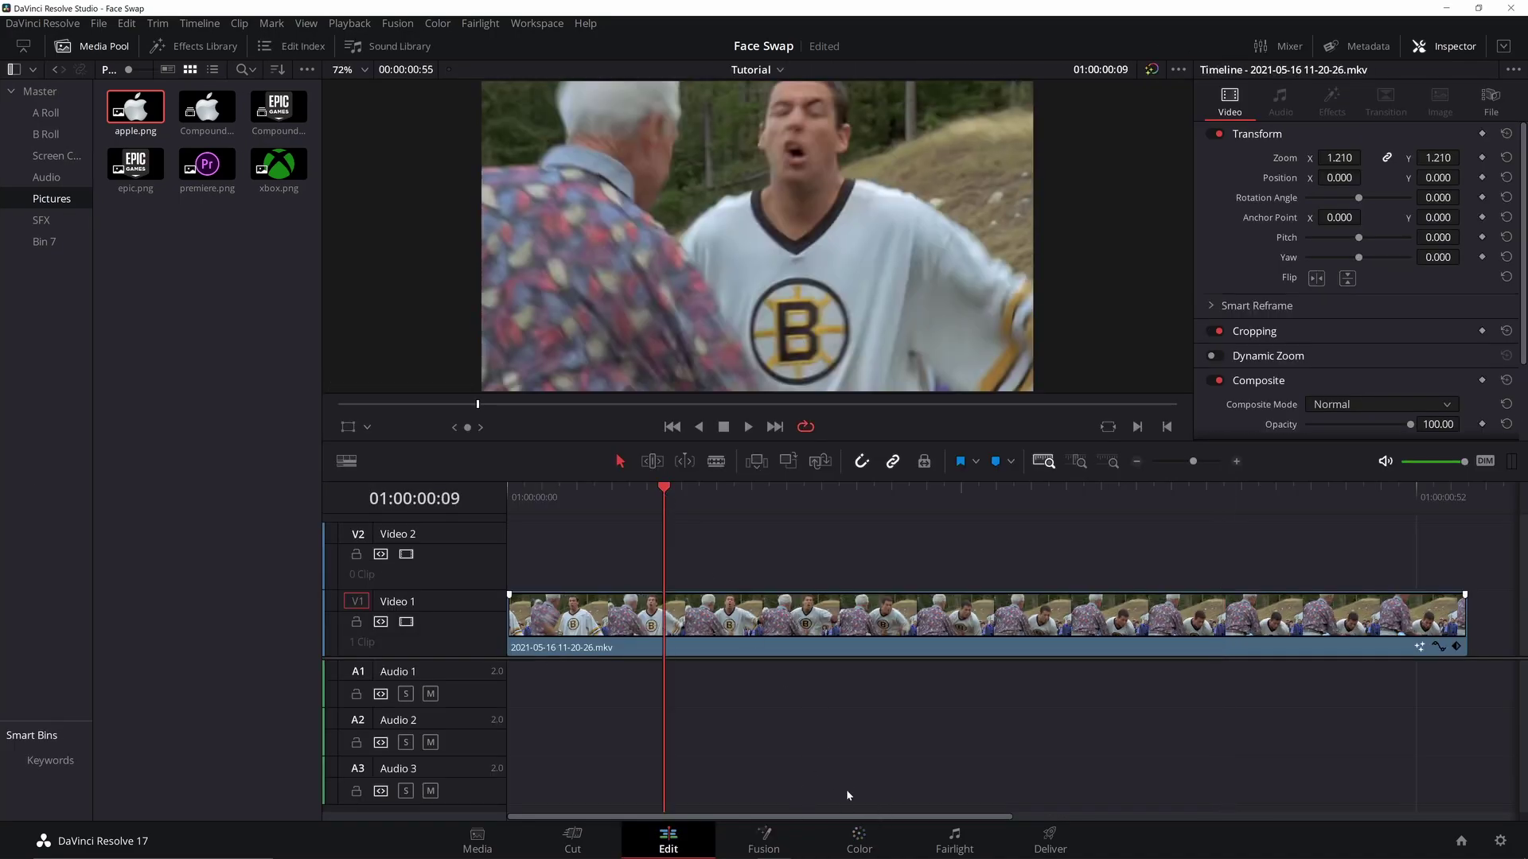
Step: On the Color page, add a circular window around the man's head at the clip's first frame
{"action": "left_click", "coordinate": [857, 839]}
{"action": "key", "text": "Home"}
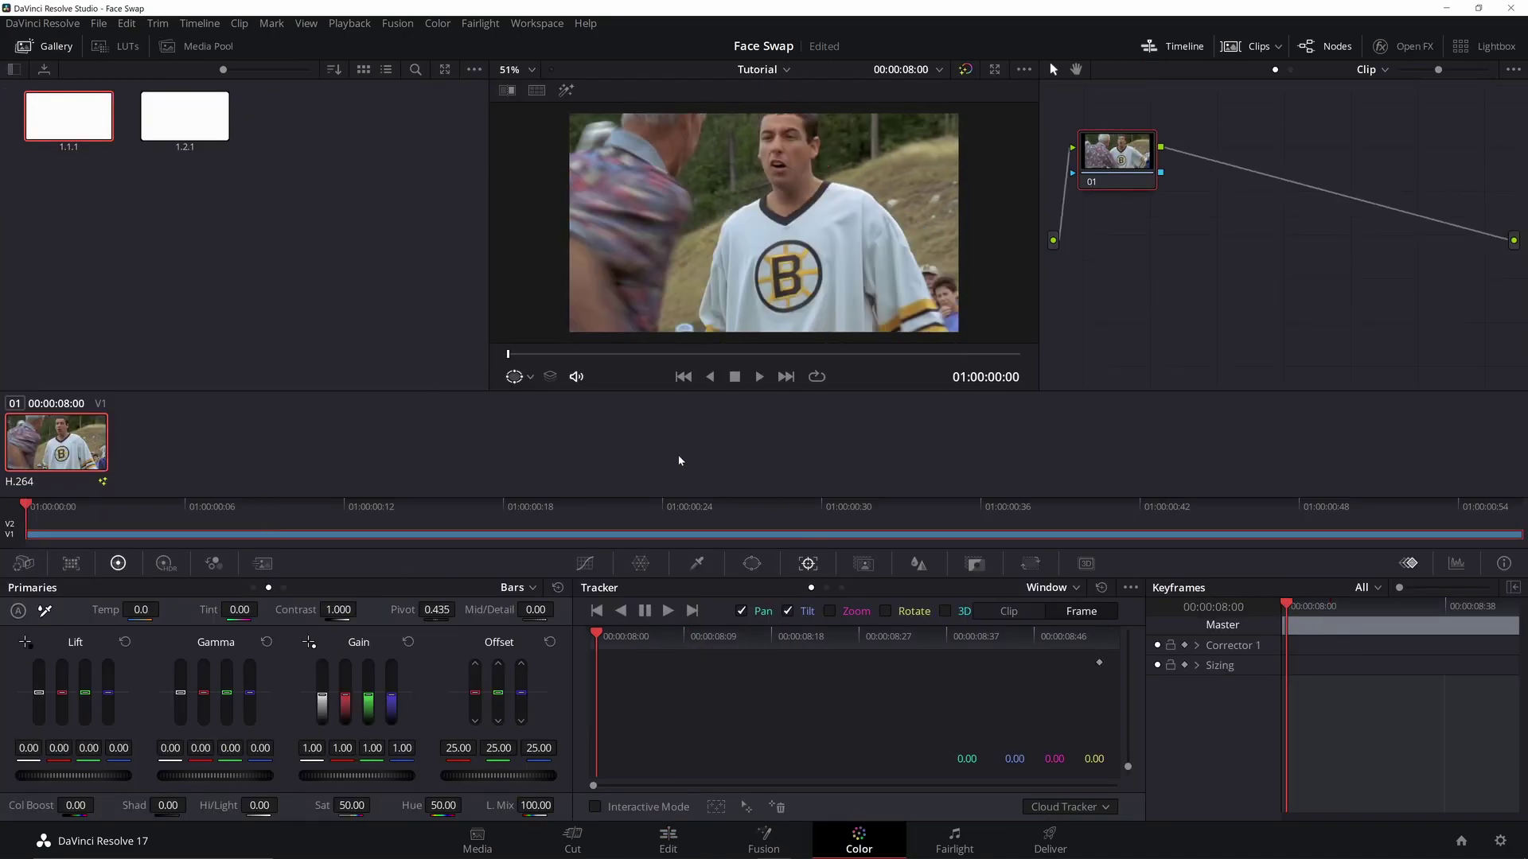
{"action": "left_click", "coordinate": [760, 565]}
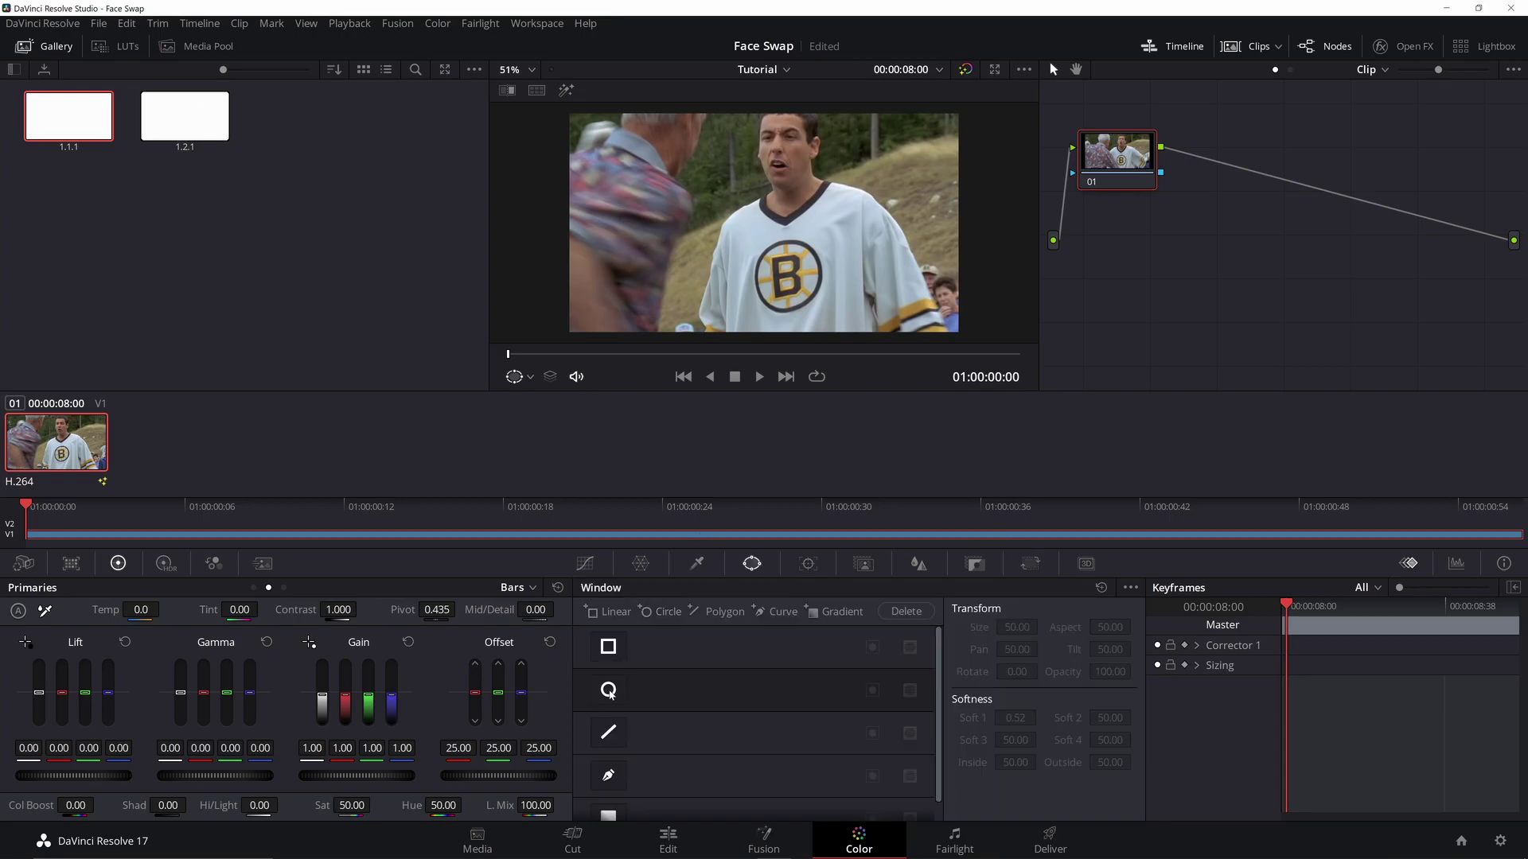
{"action": "left_click", "coordinate": [609, 690]}
{"action": "left_click_drag", "start_coordinate": [773, 228], "coordinate": [788, 158]}
{"action": "left_click_drag", "start_coordinate": [849, 226], "coordinate": [778, 232]}
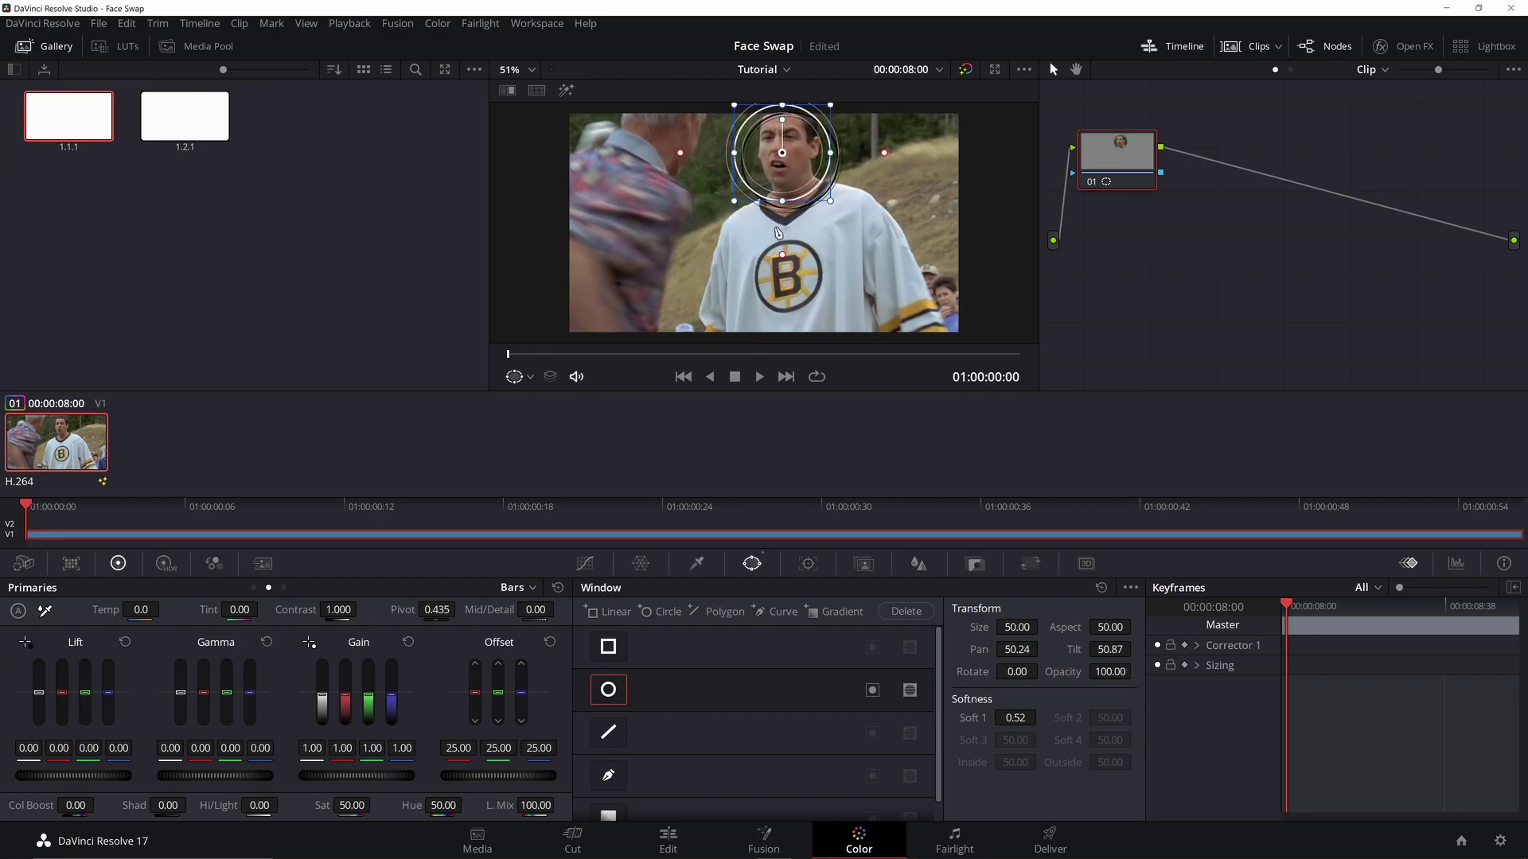
Step: Track the circular window forward through the clip, scrub through the result and return to the first frame
{"action": "left_click", "coordinate": [809, 563]}
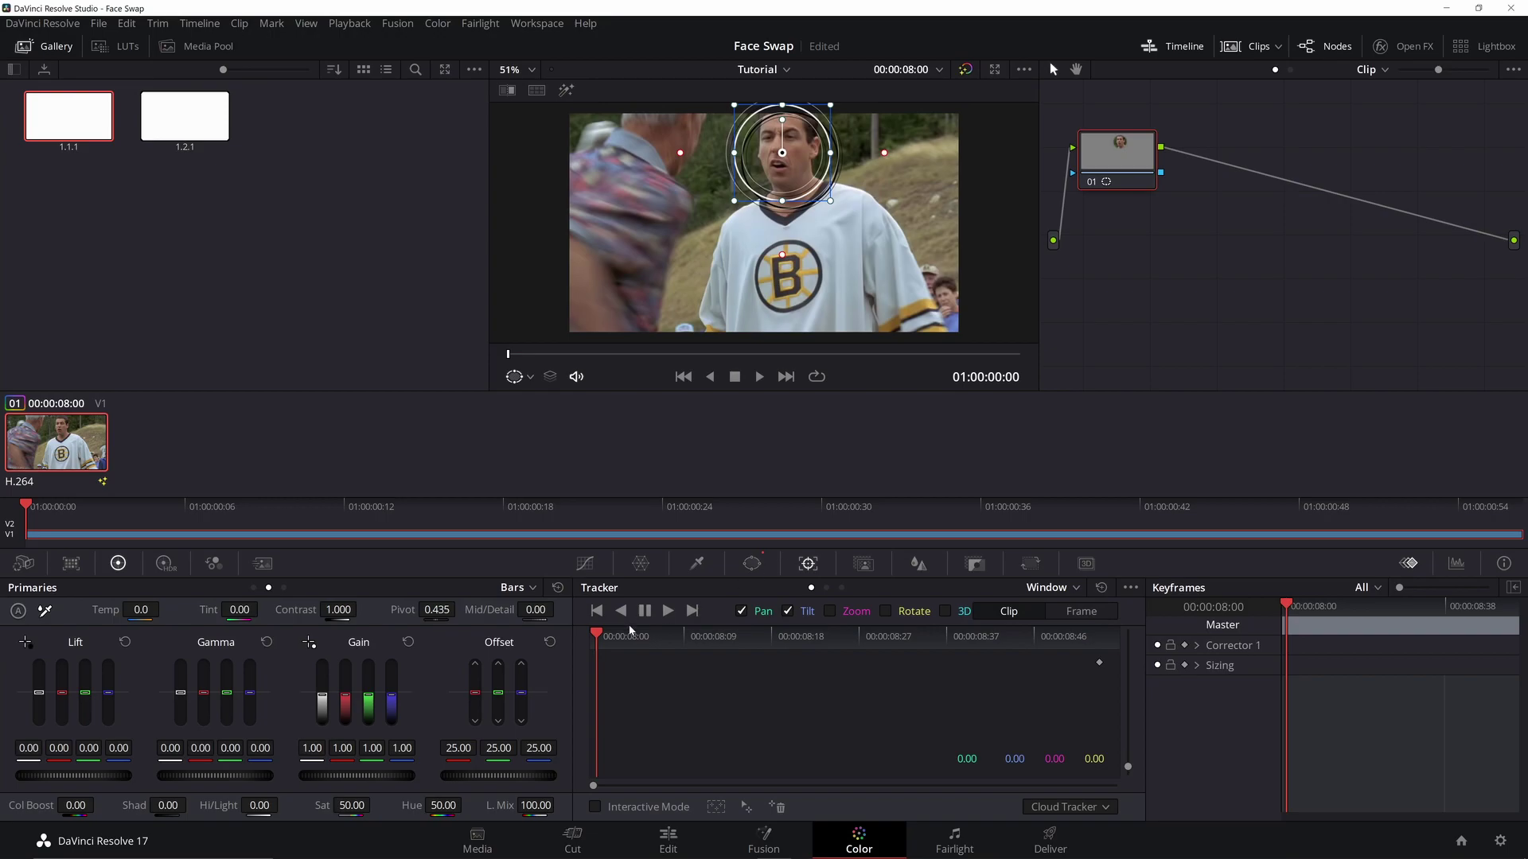
{"action": "left_click", "coordinate": [668, 611]}
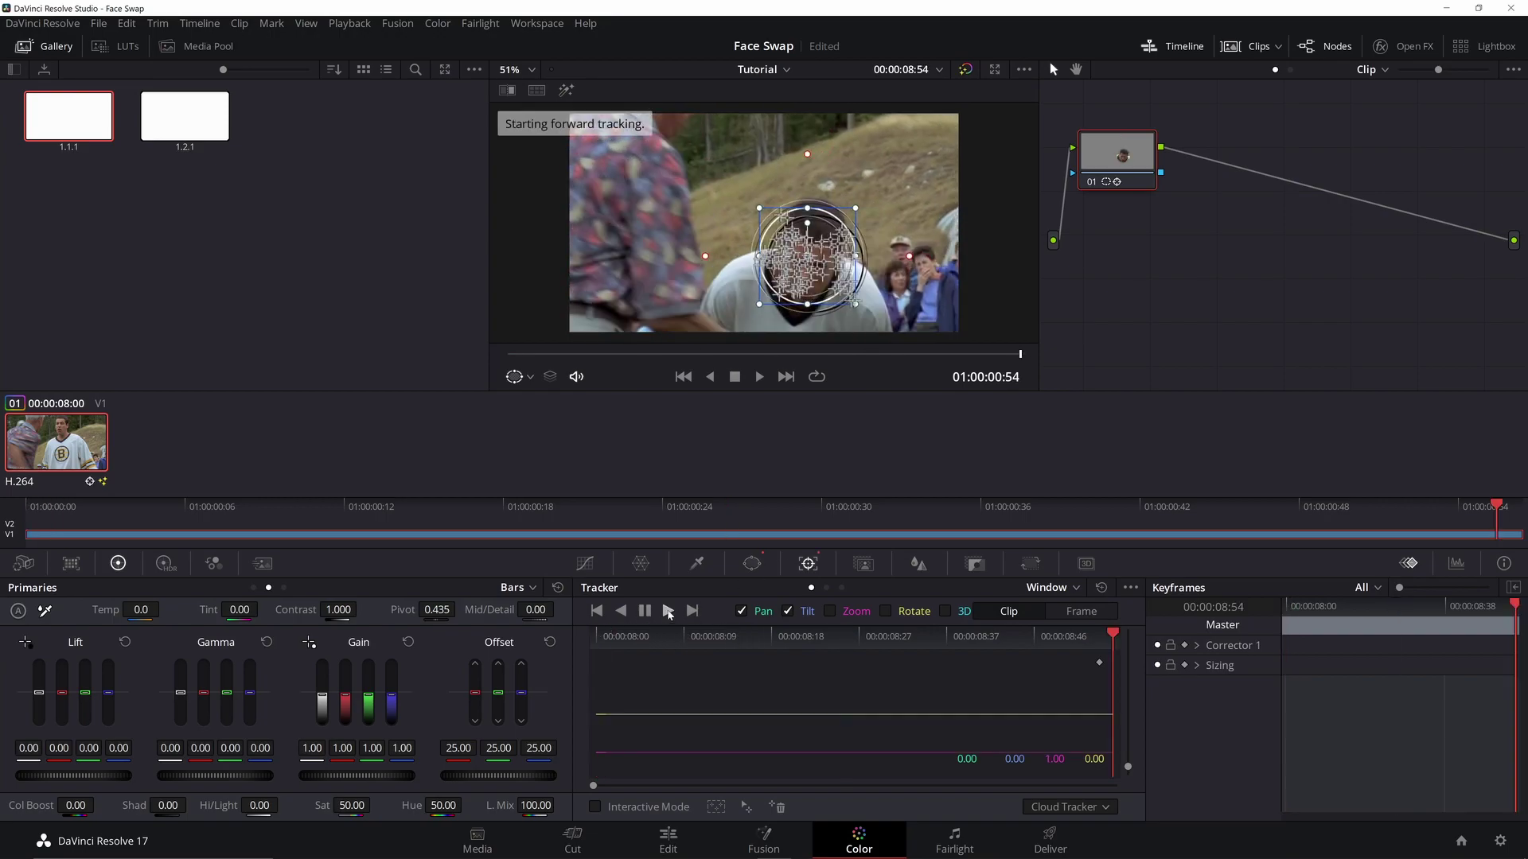
{"action": "left_click", "coordinate": [538, 360]}
{"action": "left_click_drag", "start_coordinate": [538, 360], "coordinate": [1011, 344]}
{"action": "key", "text": "Home"}
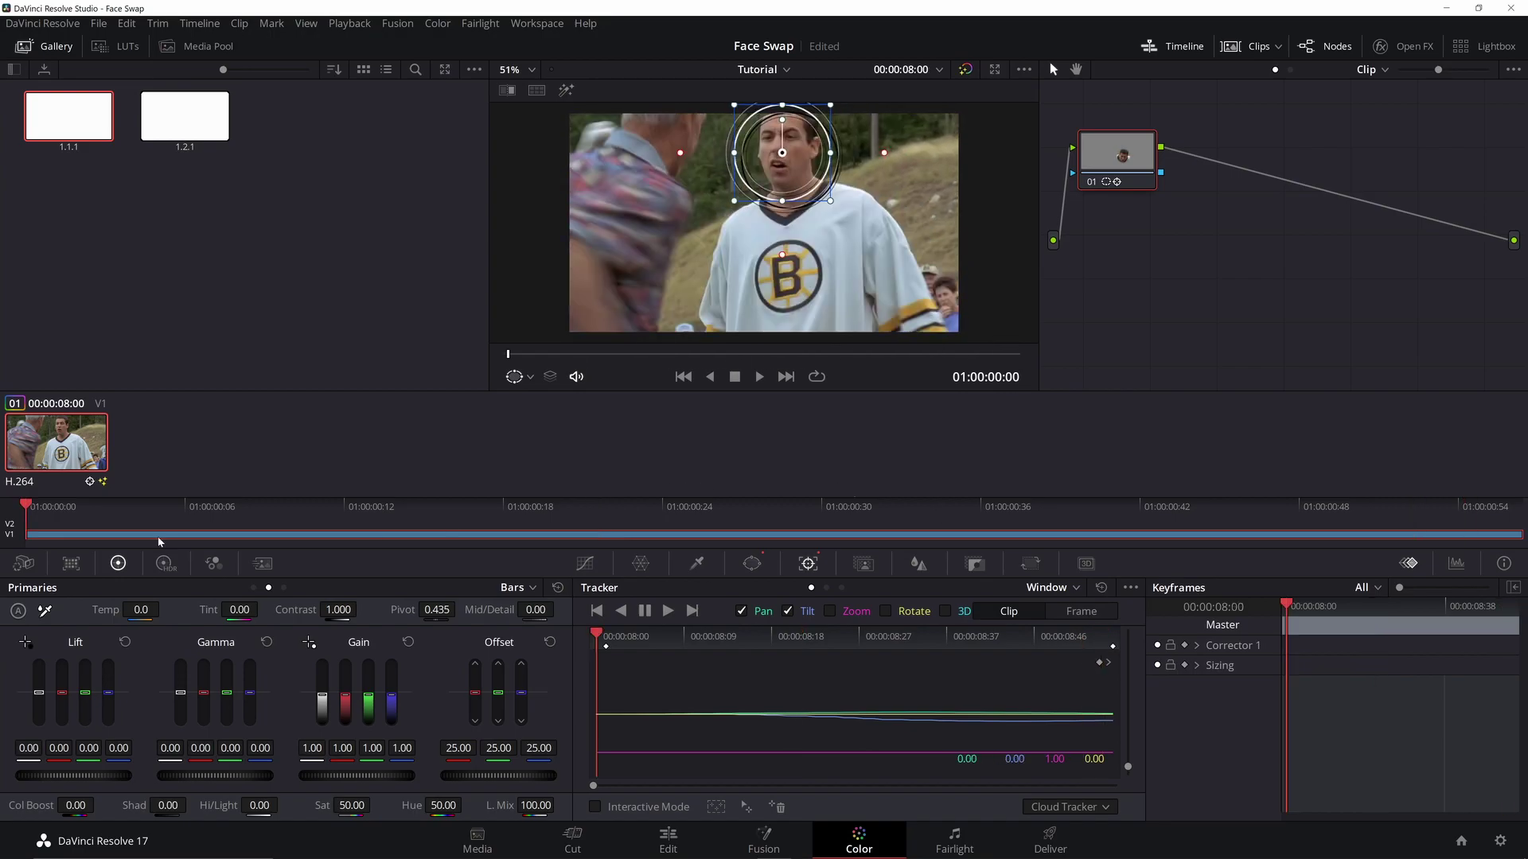
Step: On the Edit page, place apple.png on Video 2 above the whole clip with zoom 0.360 and position X 25, Y 115
{"action": "left_click", "coordinate": [684, 847]}
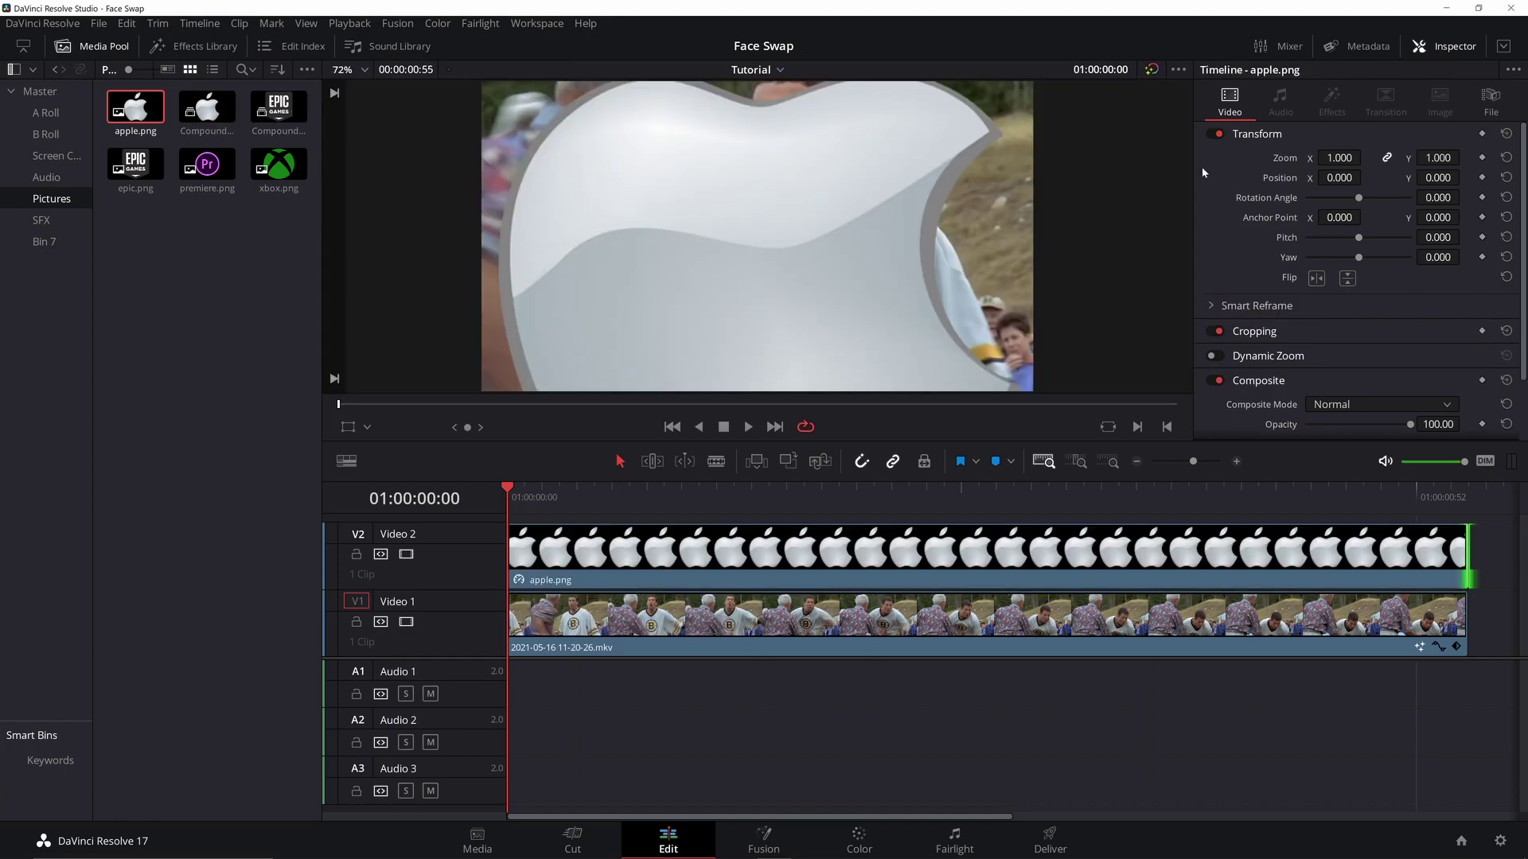
{"action": "left_click_drag", "start_coordinate": [1344, 158], "coordinate": [1464, 178]}
Step: Turn the apple.png clip on Video 2 into a compound clip, keeping the suggested name
{"action": "right_click", "coordinate": [774, 563]}
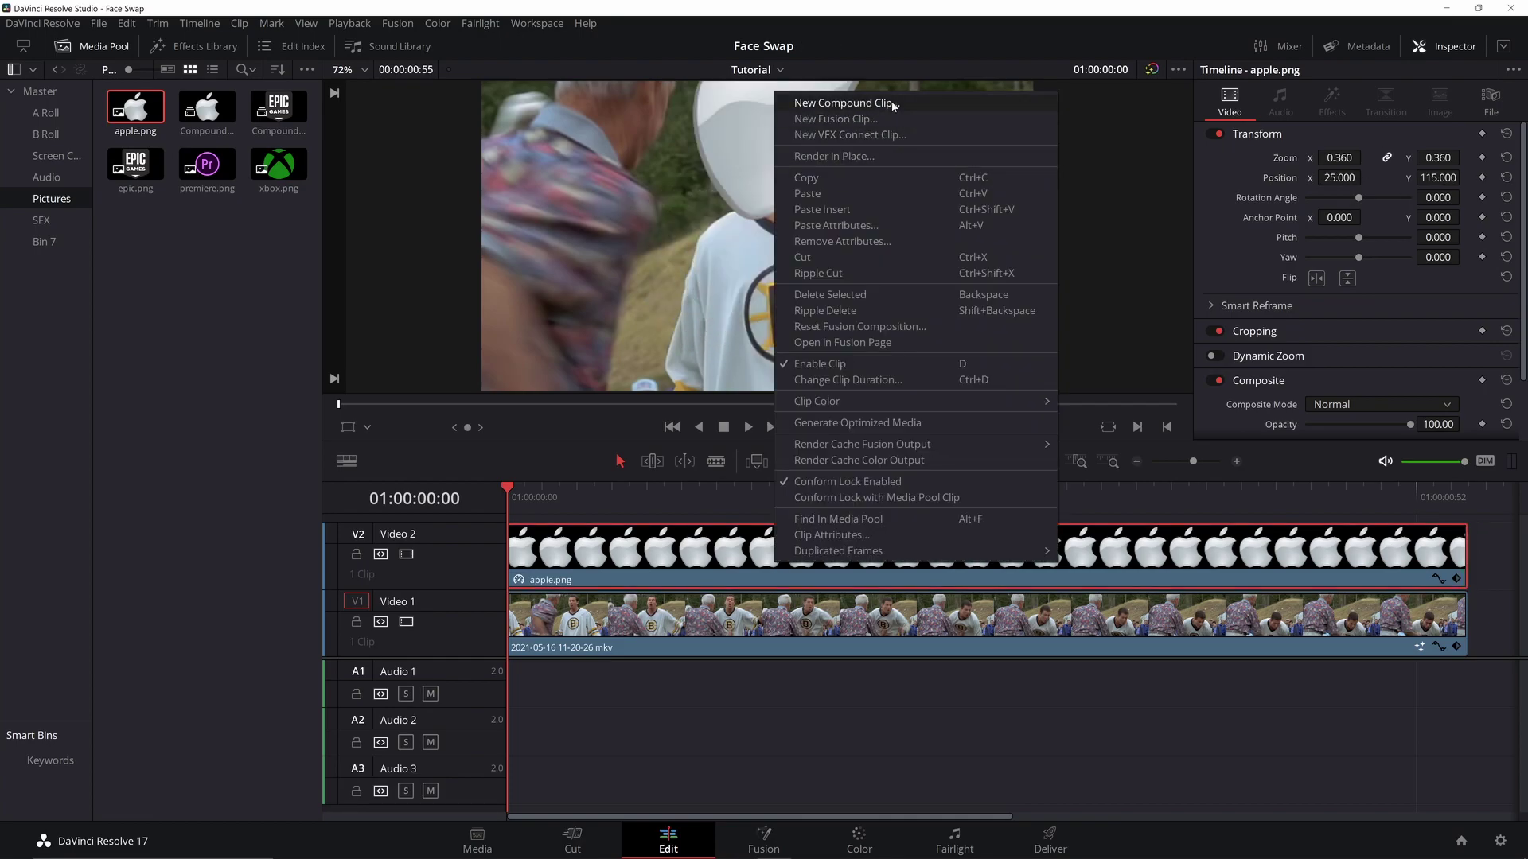
{"action": "left_click", "coordinate": [892, 104]}
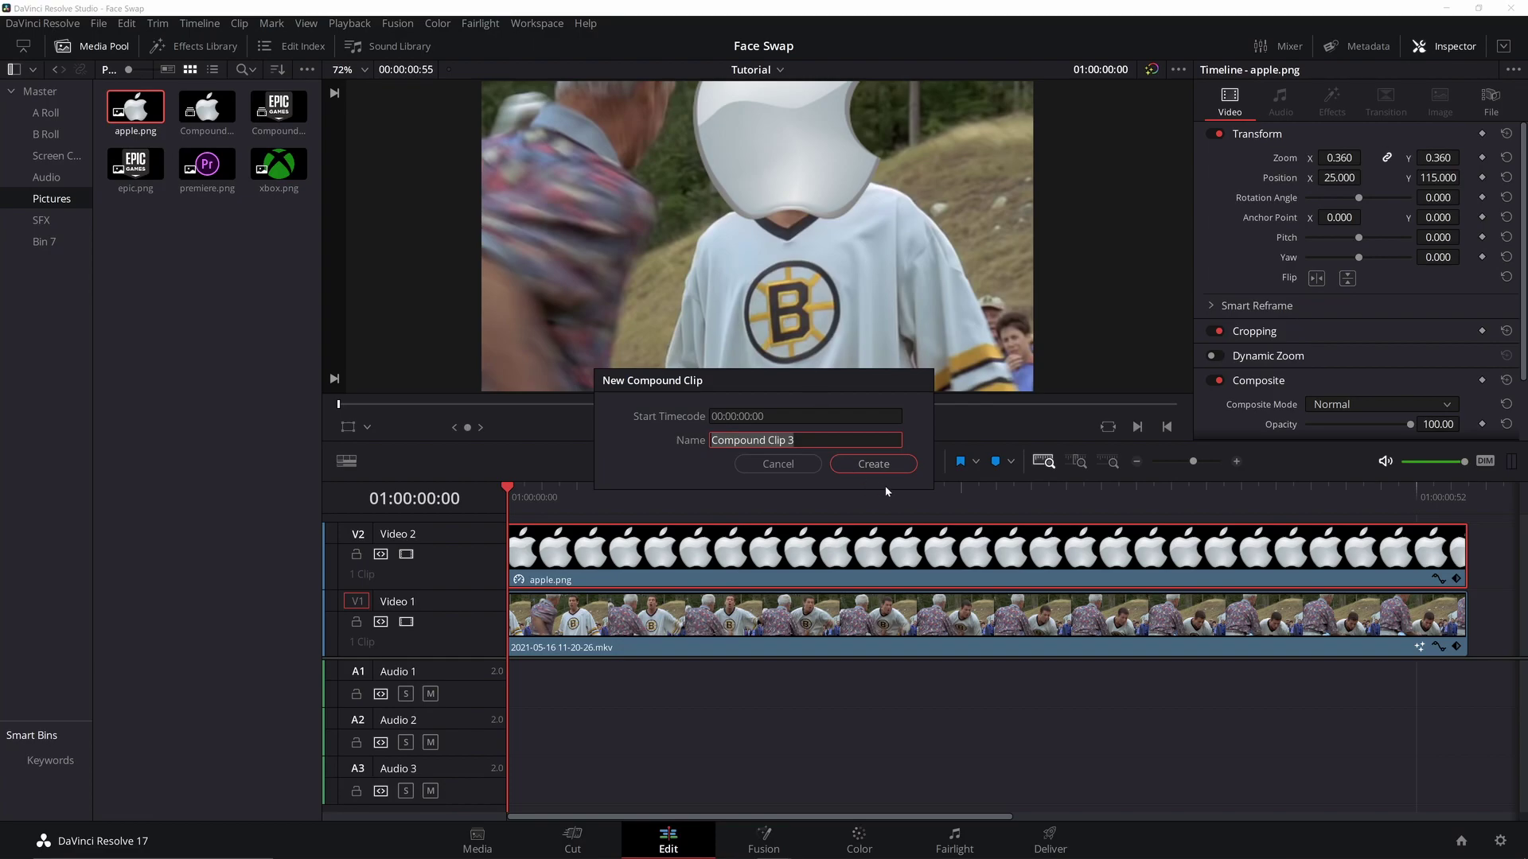
{"action": "left_click", "coordinate": [873, 466]}
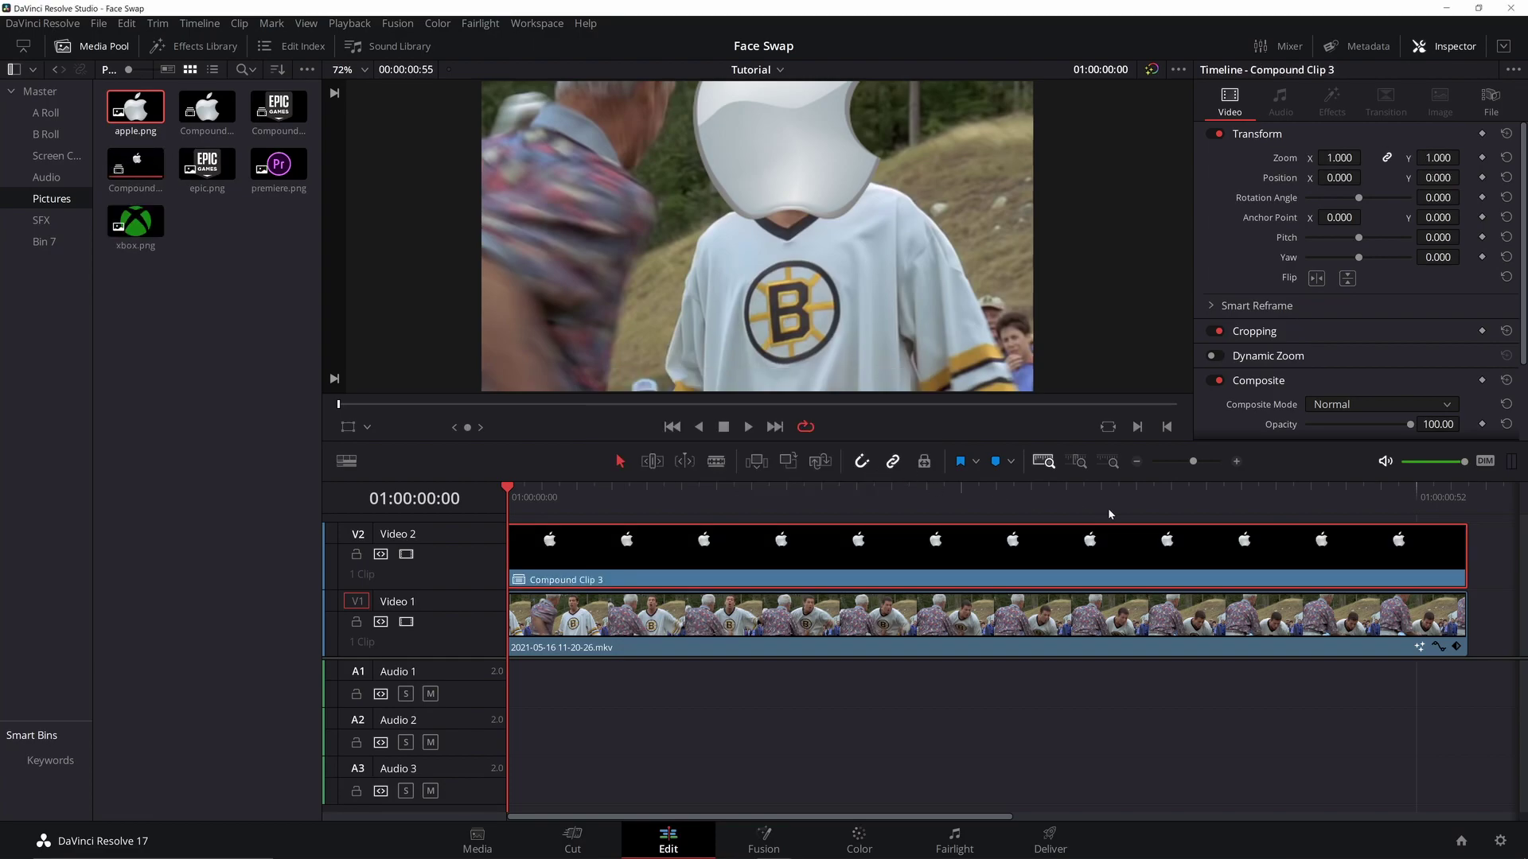
Step: On the Color page, copy the window's track data from the footage clip on Video 1
{"action": "left_click", "coordinate": [859, 835]}
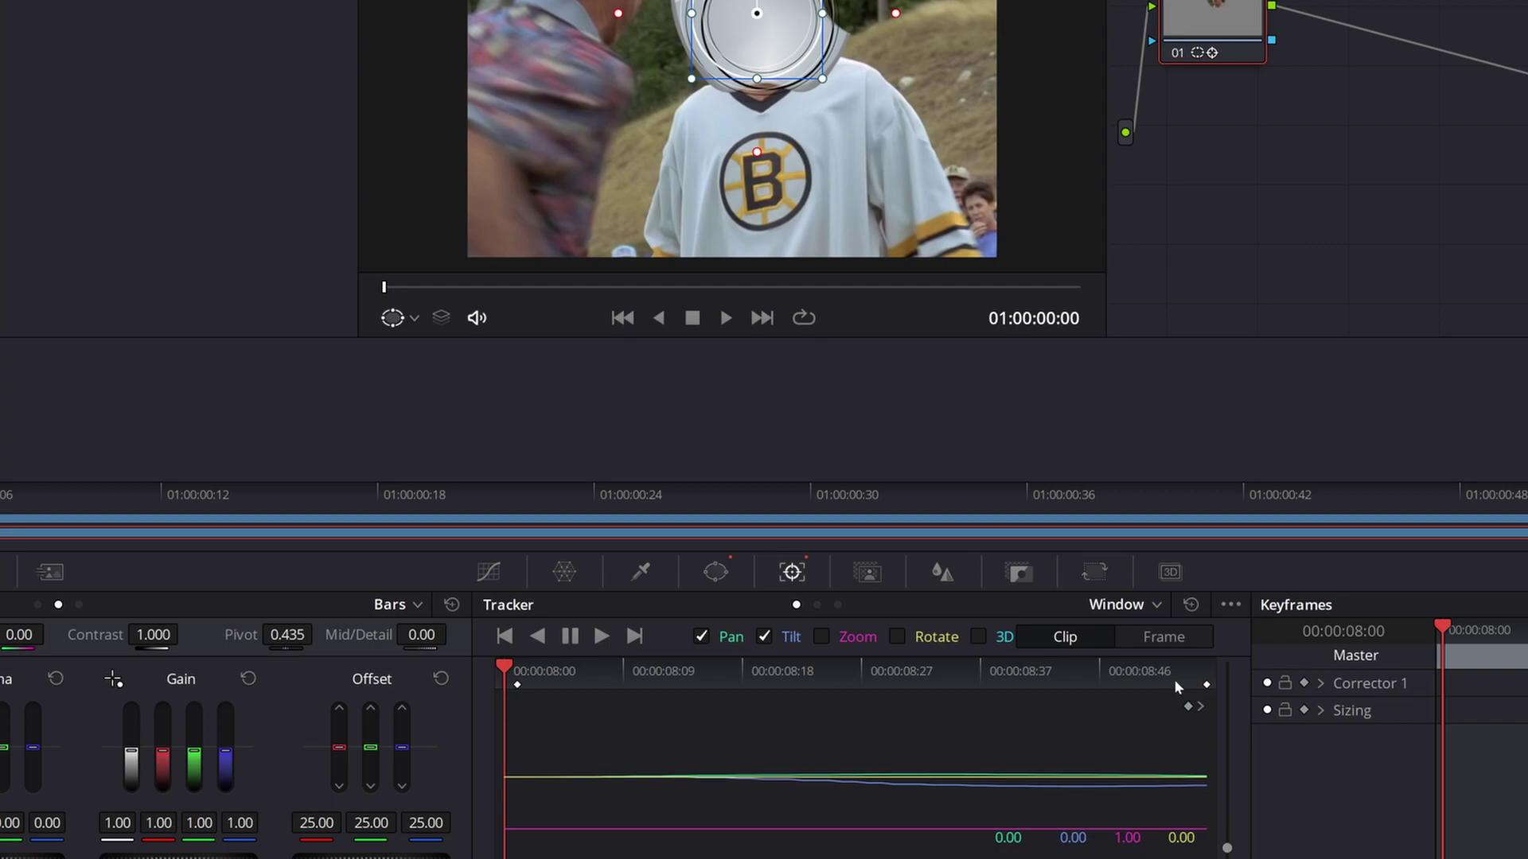
{"action": "left_click", "coordinate": [1231, 605]}
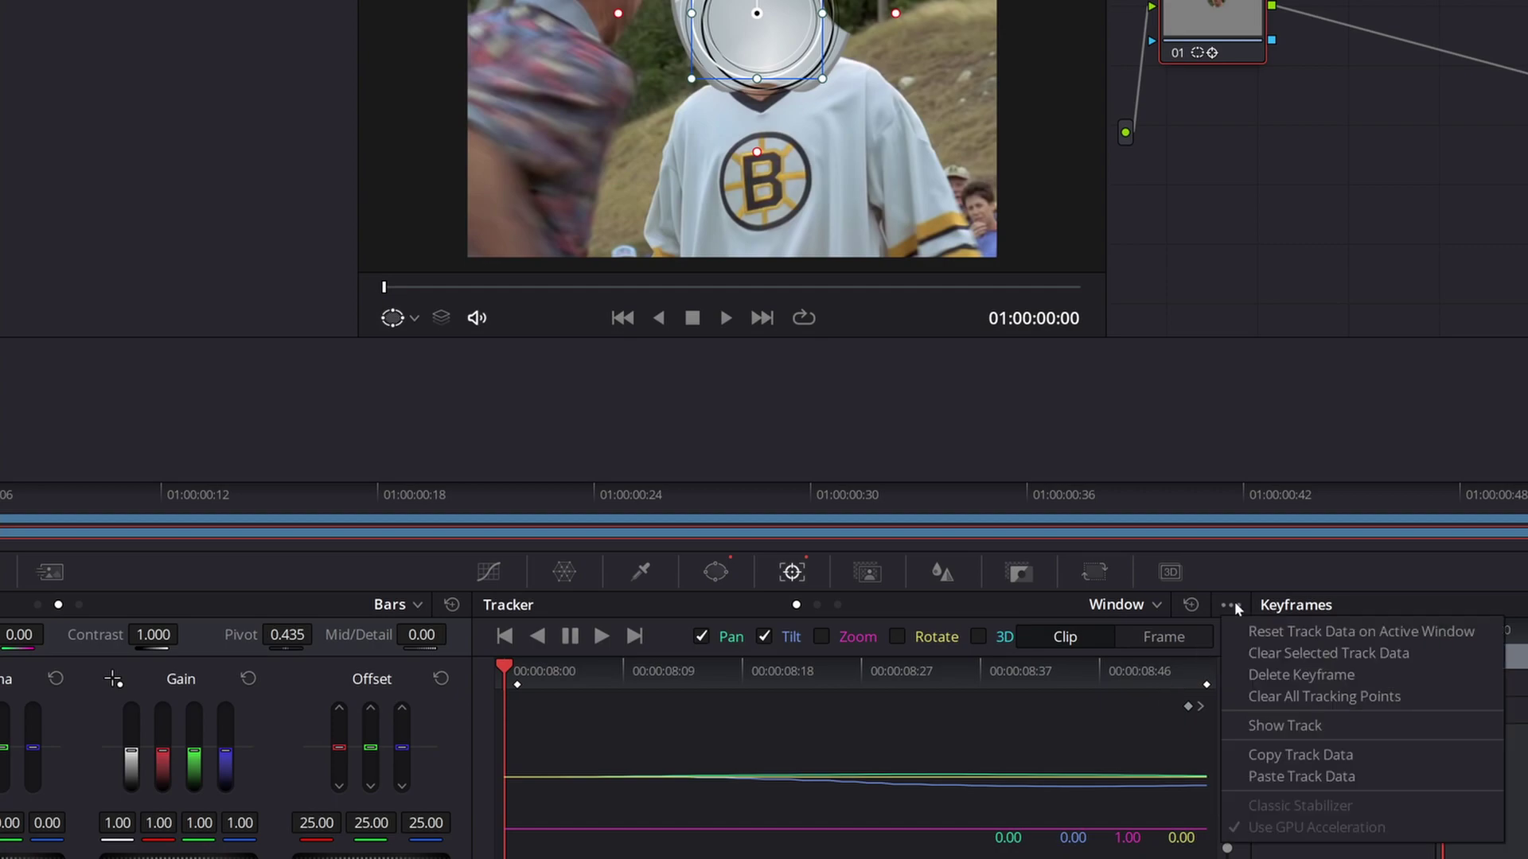
{"action": "left_click", "coordinate": [1311, 756]}
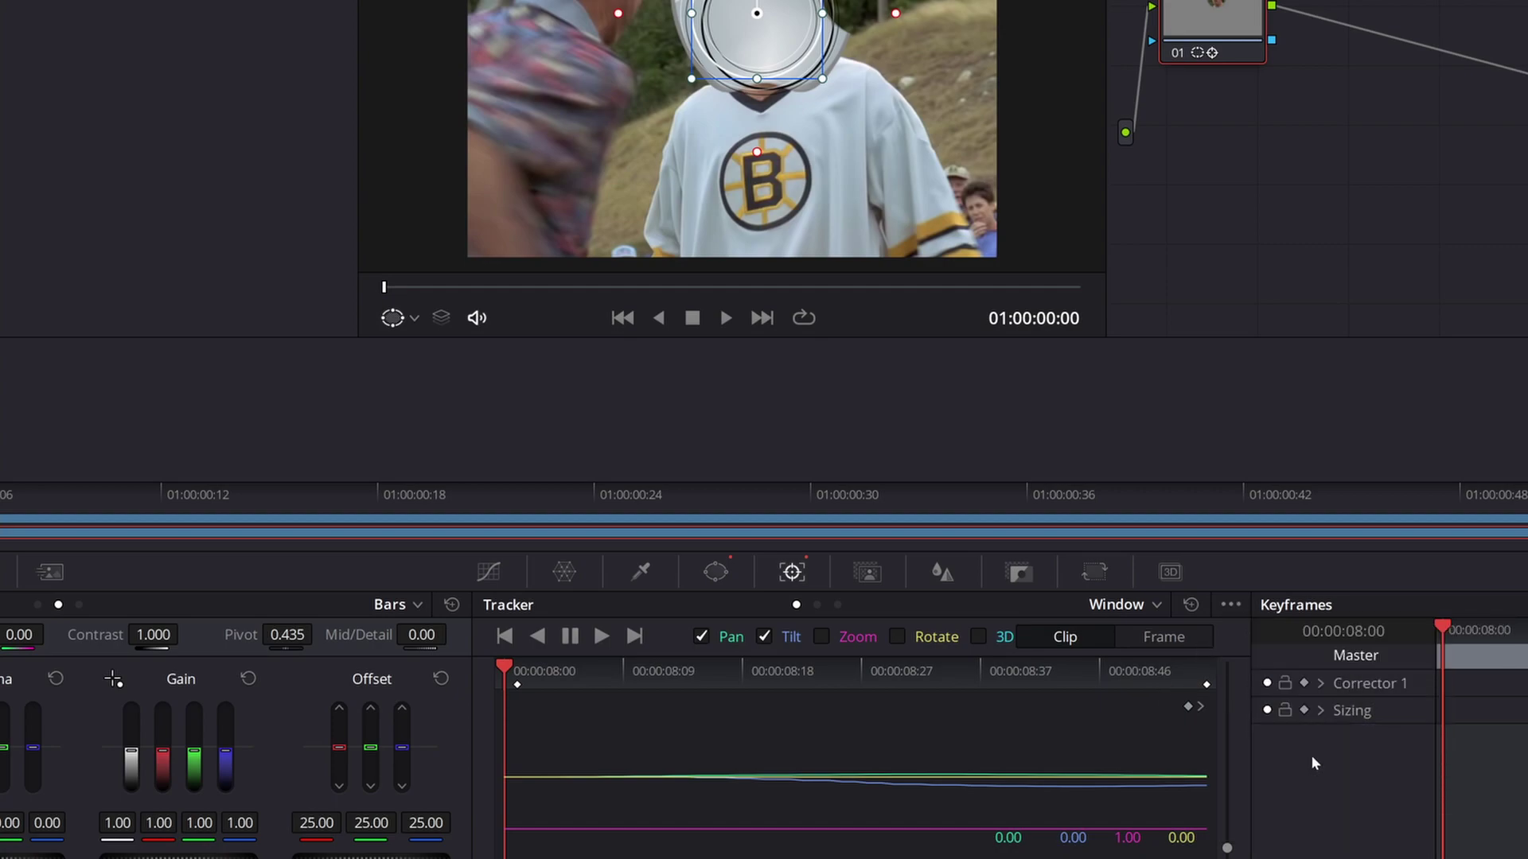
Step: Select the apple compound clip, switch its tracker to the Classic Stabilizer and set Strong to -100
{"action": "left_click", "coordinate": [209, 524]}
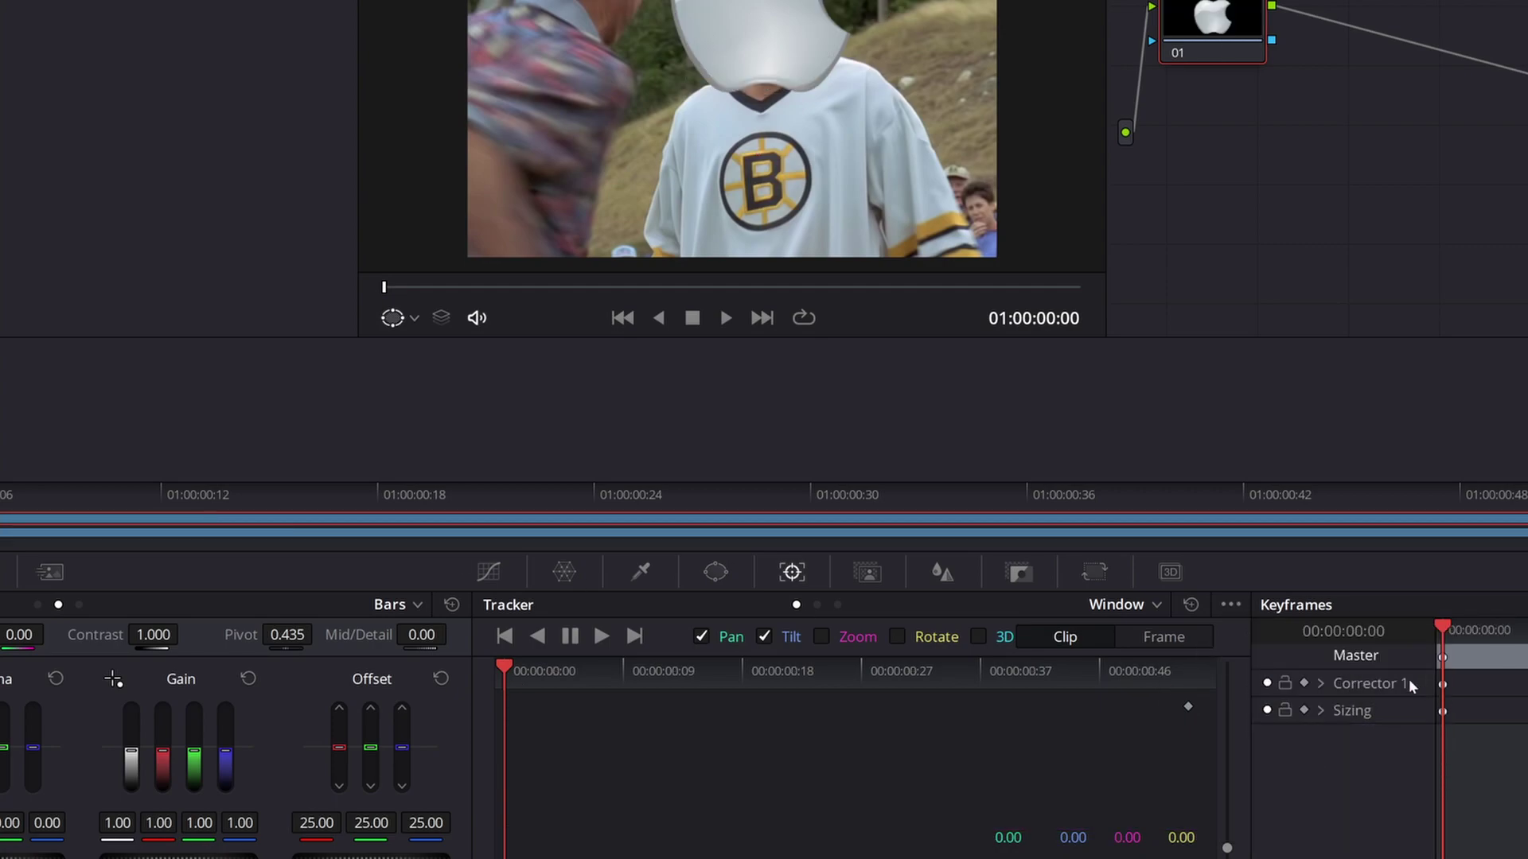
{"action": "left_click", "coordinate": [817, 605]}
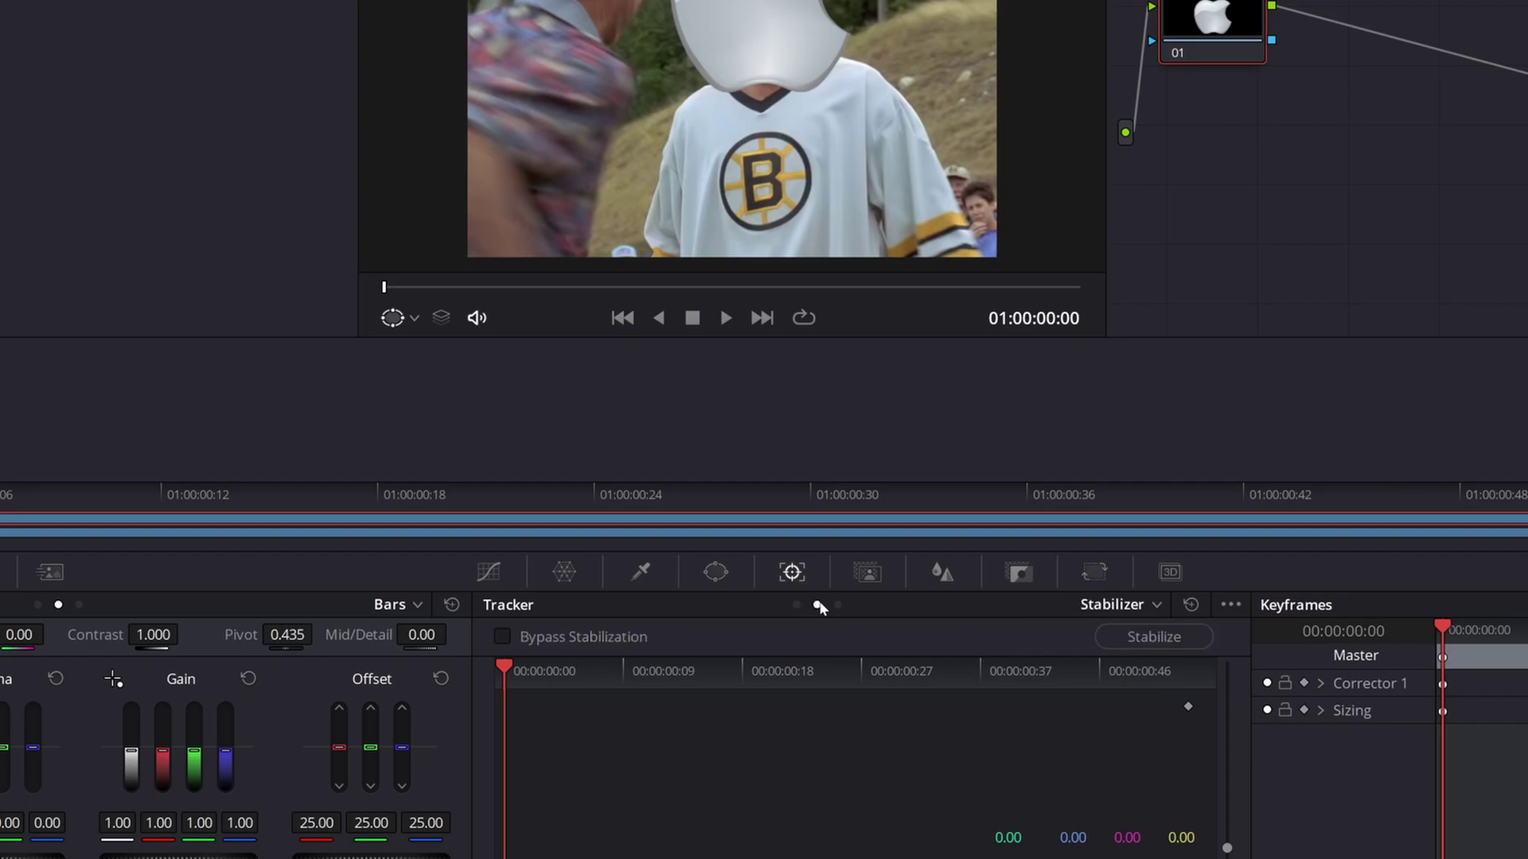
{"action": "left_click", "coordinate": [1237, 603]}
{"action": "left_click", "coordinate": [1289, 806]}
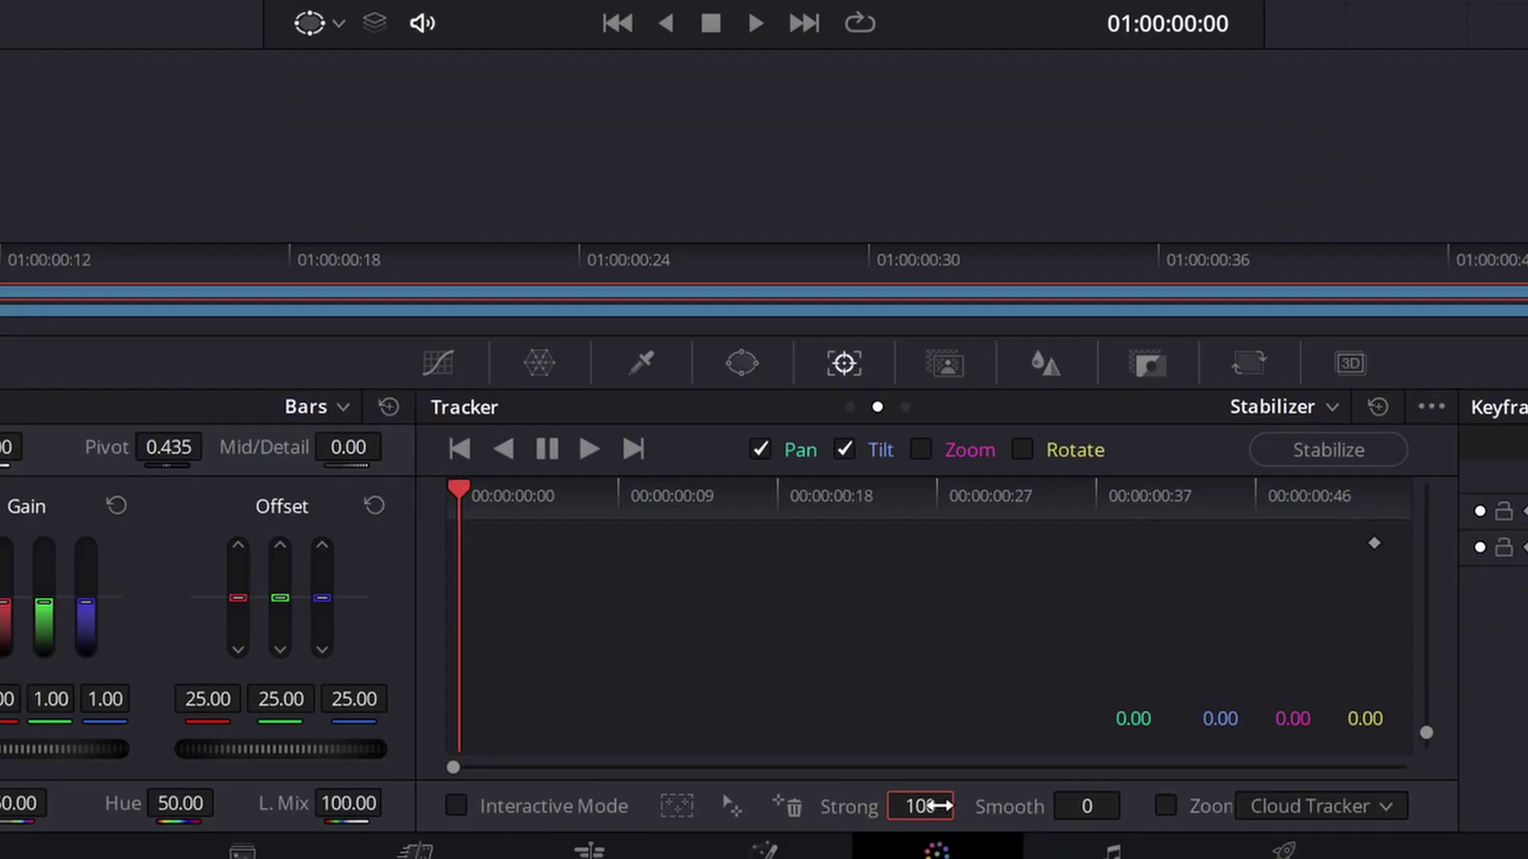
{"action": "left_click", "coordinate": [939, 806]}
{"action": "type", "text": "-100"}
{"action": "key", "text": "Return"}
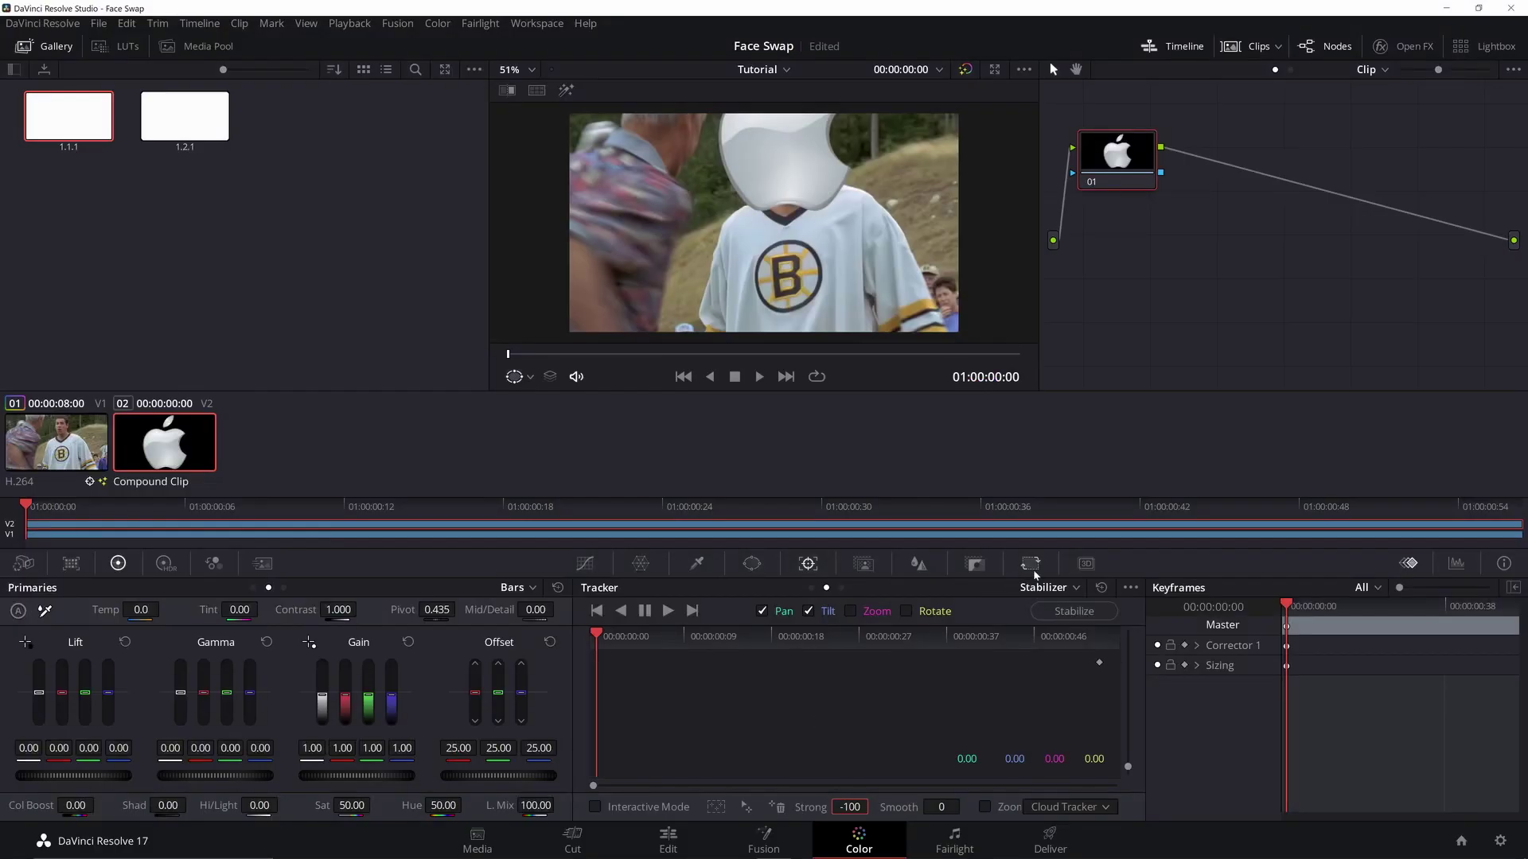
Step: Paste the track data into the apple compound clip's stabilizer, play it back and return to the Edit page
{"action": "left_click", "coordinate": [1130, 588]}
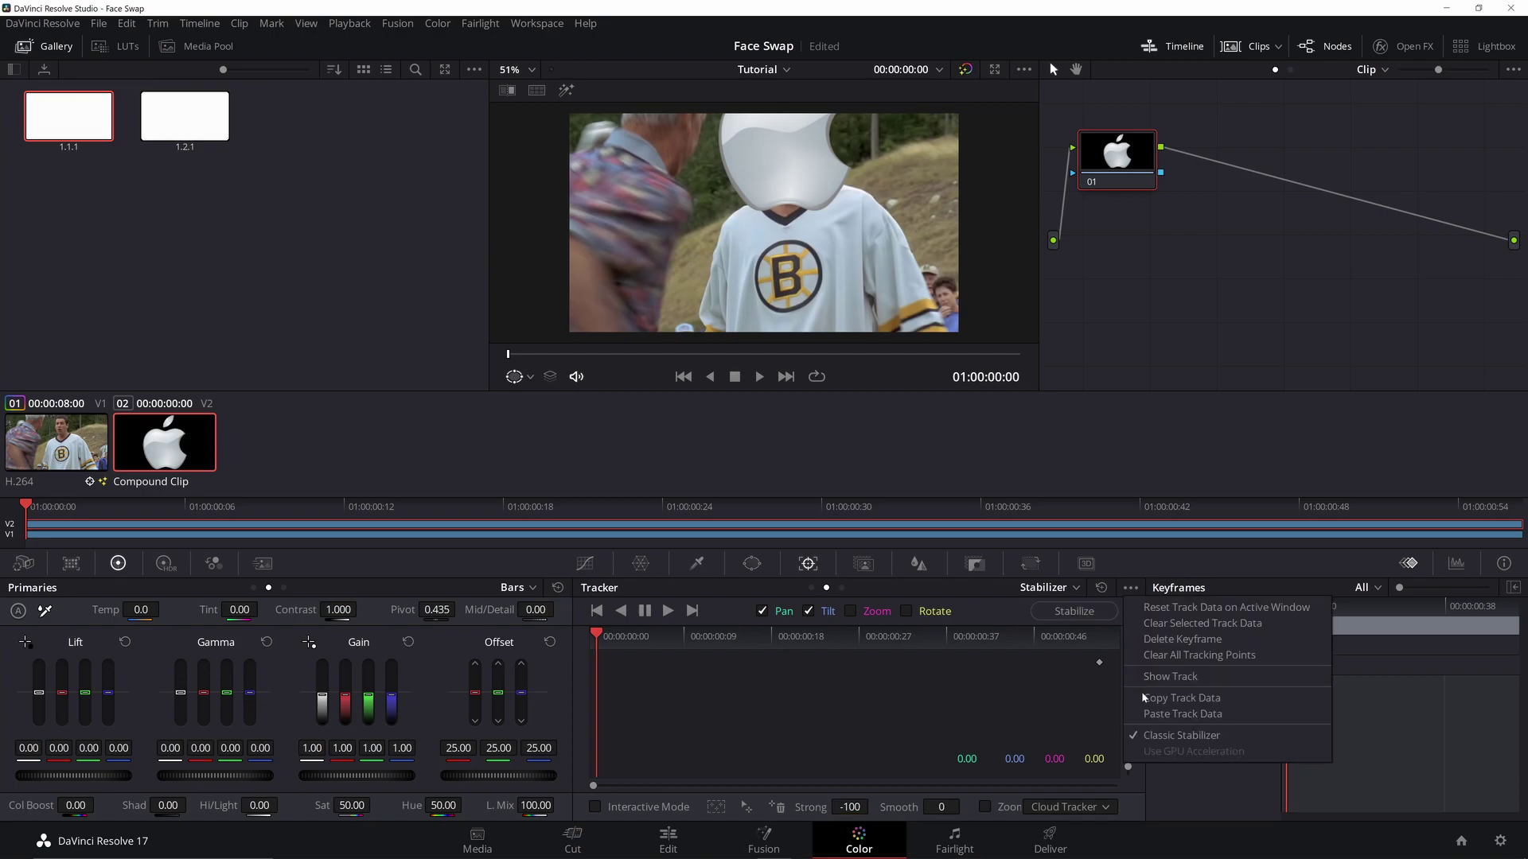
{"action": "left_click", "coordinate": [1161, 715]}
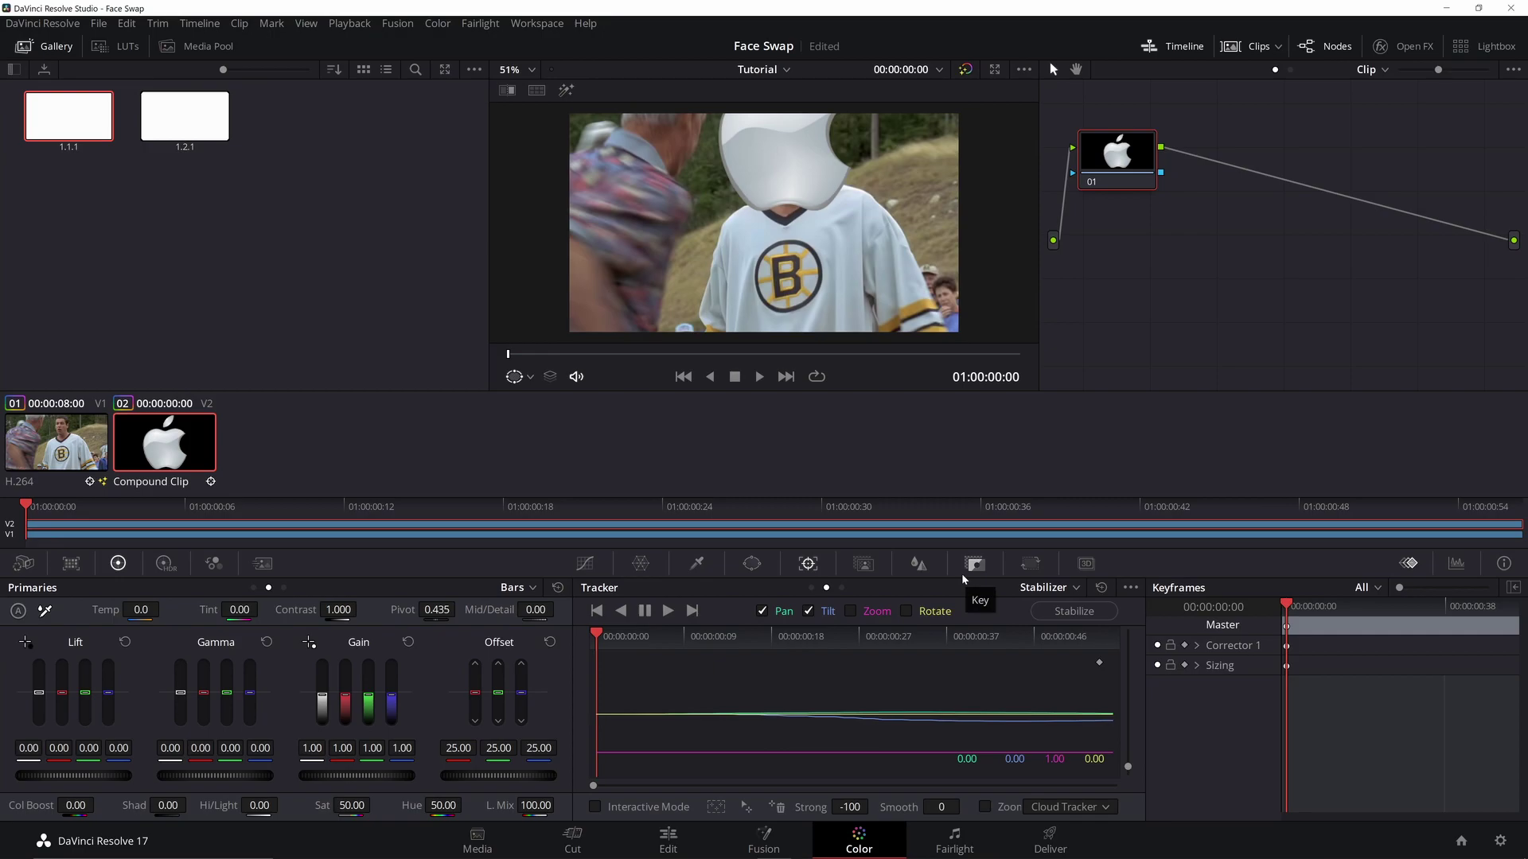
{"action": "left_click", "coordinate": [759, 376]}
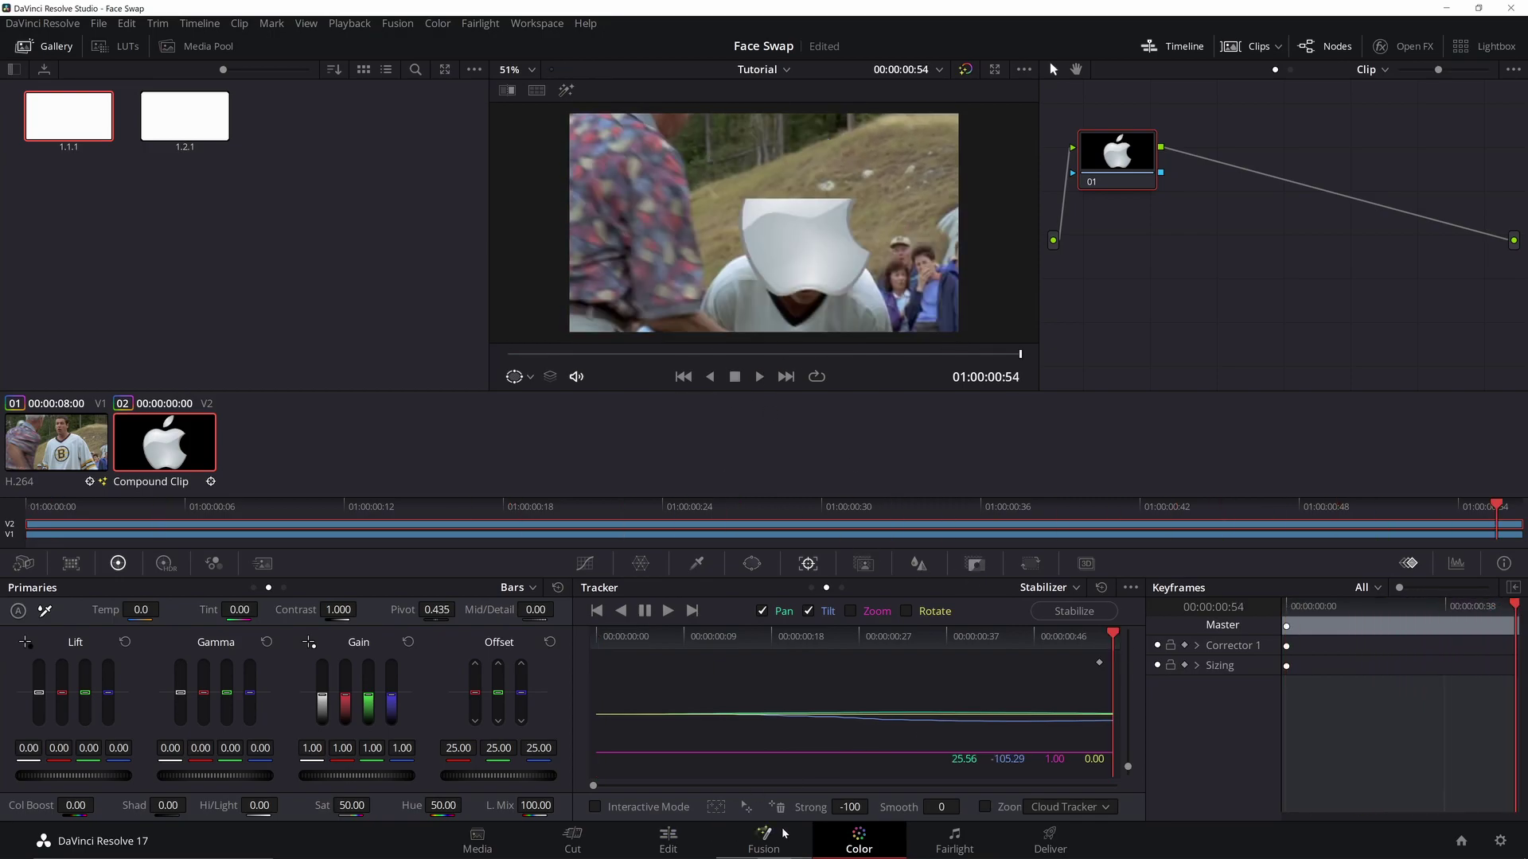
{"action": "left_click", "coordinate": [668, 841]}
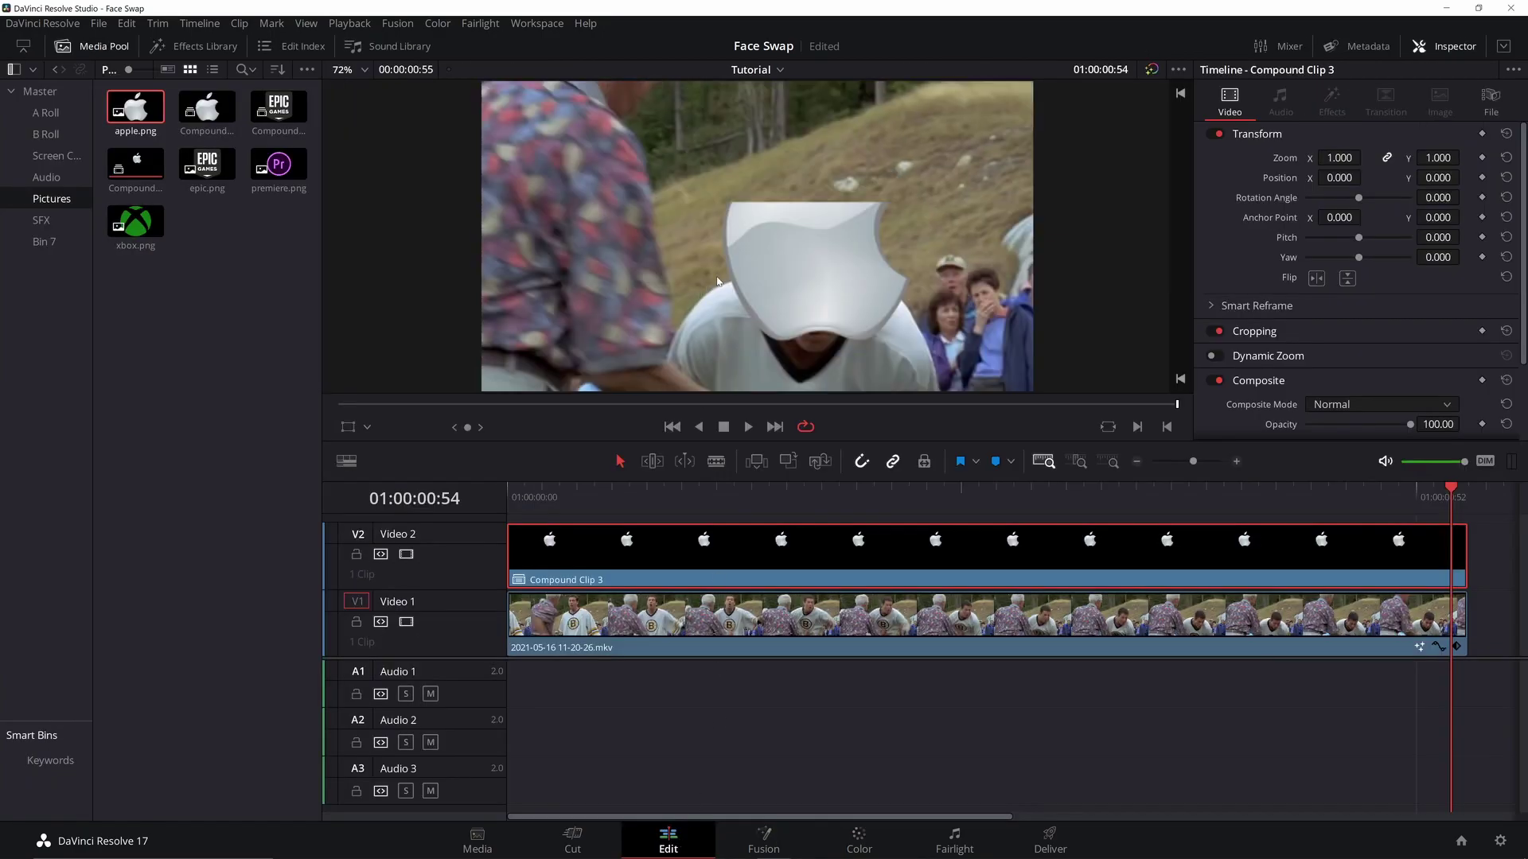